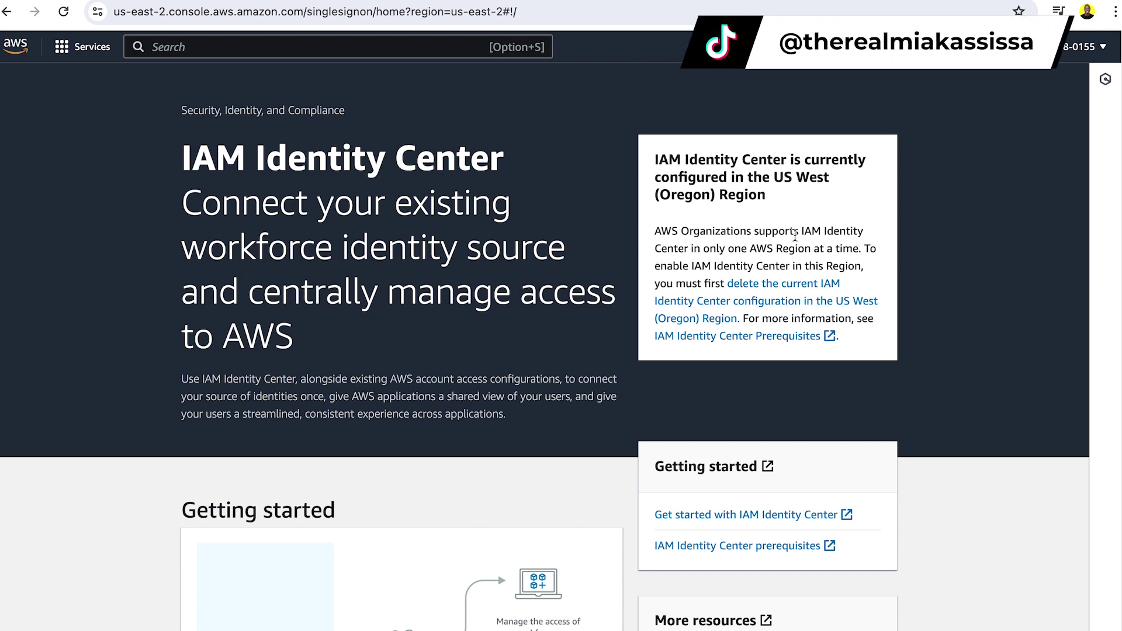
key("super+r")
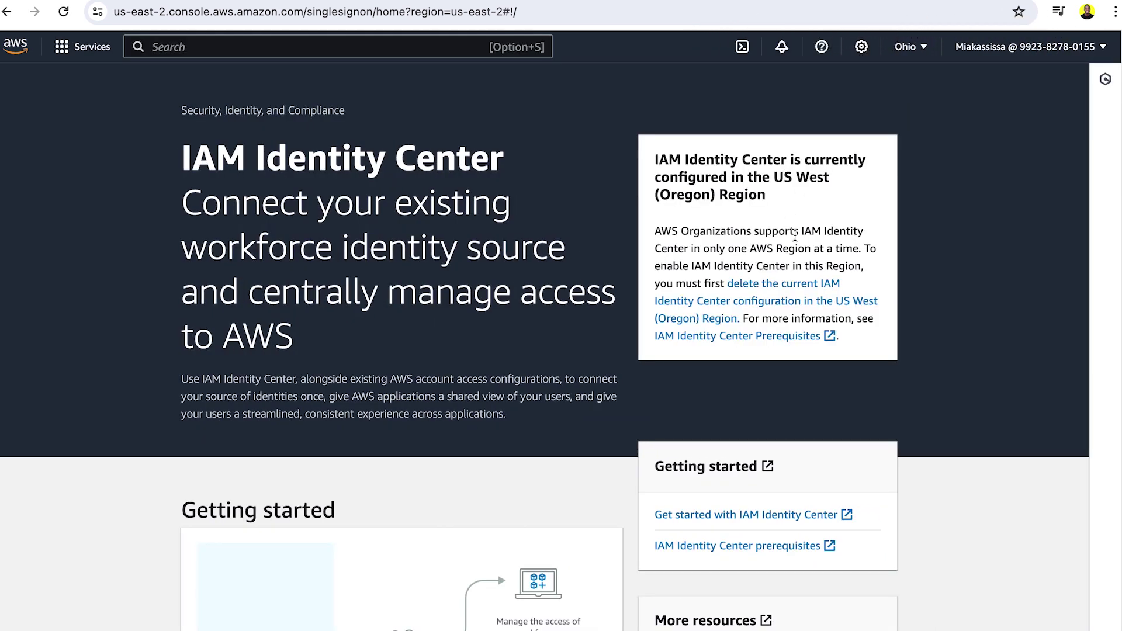
key("super+r")
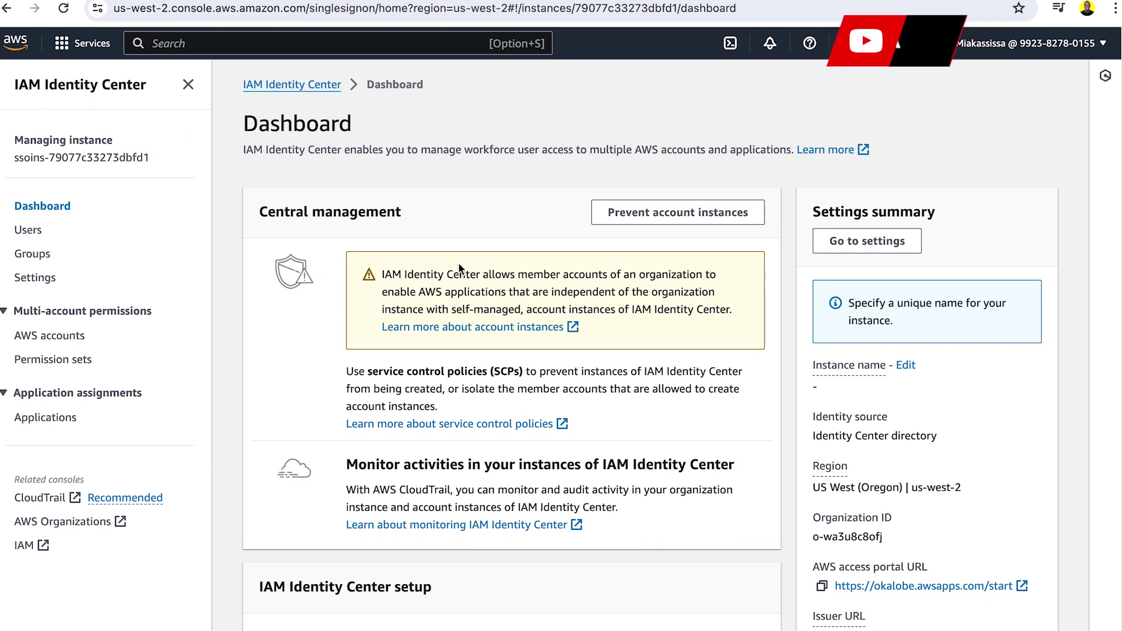
In the IAM Identity Center settings, choose an external identity provider as the identity source and continue to its configuration.
left_click(38, 279)
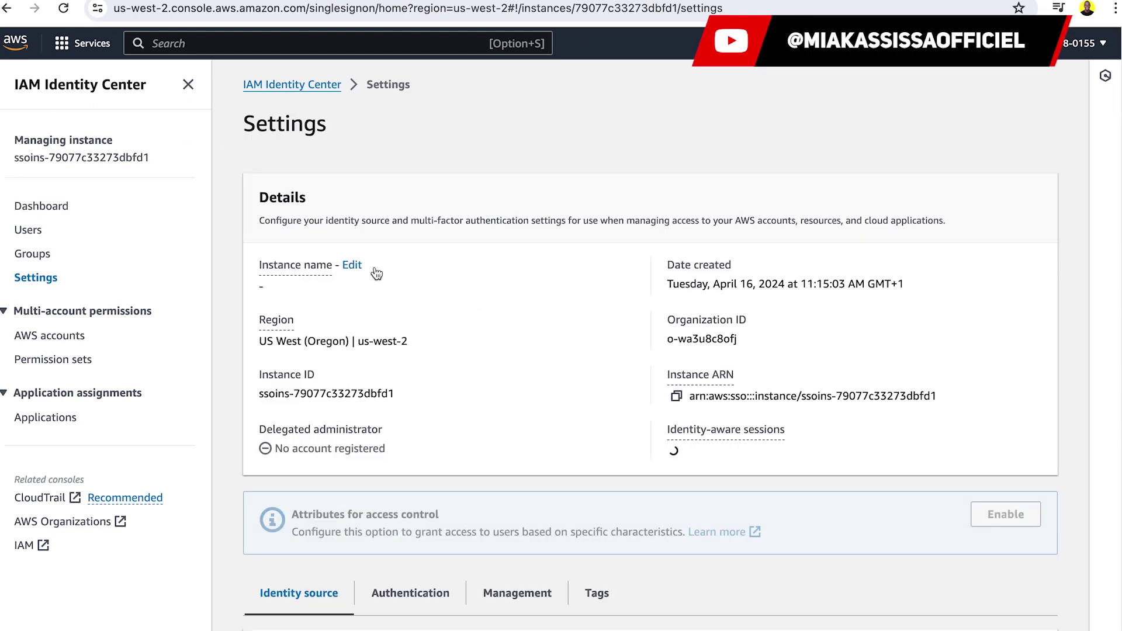
scroll(475, 296, "down", 2)
scroll(475, 299, "down", 5)
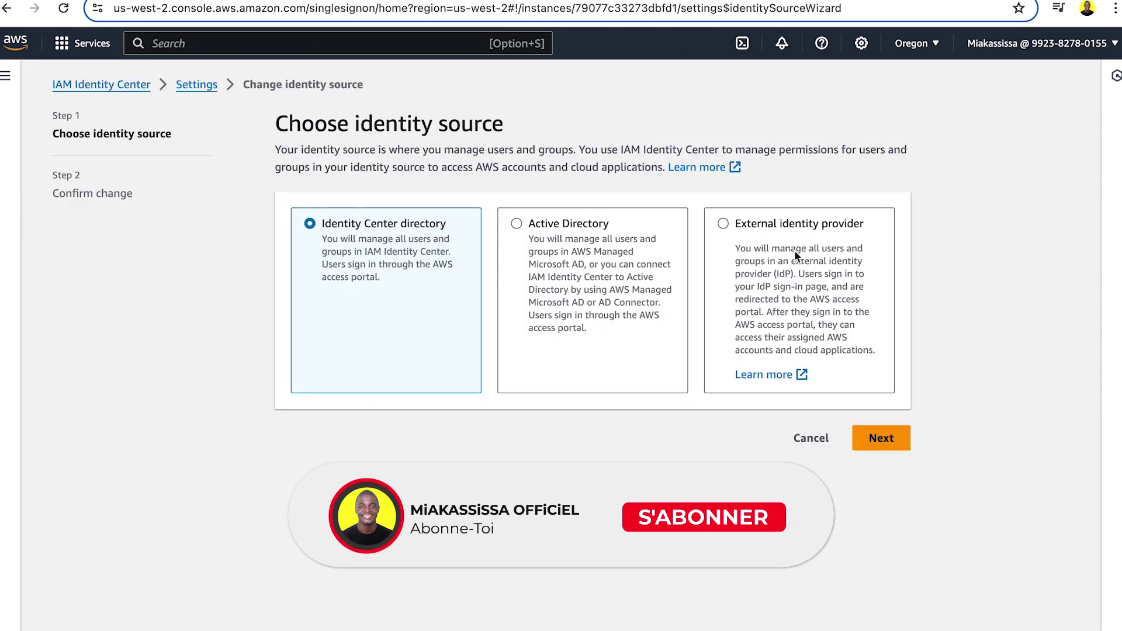
left_click(794, 250)
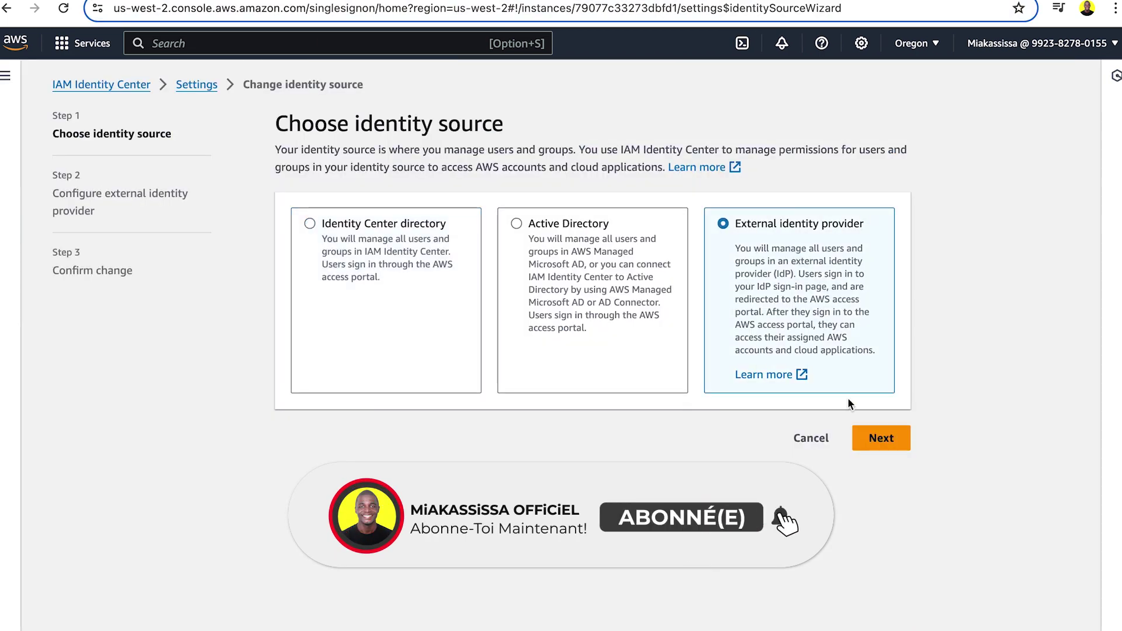
left_click(881, 440)
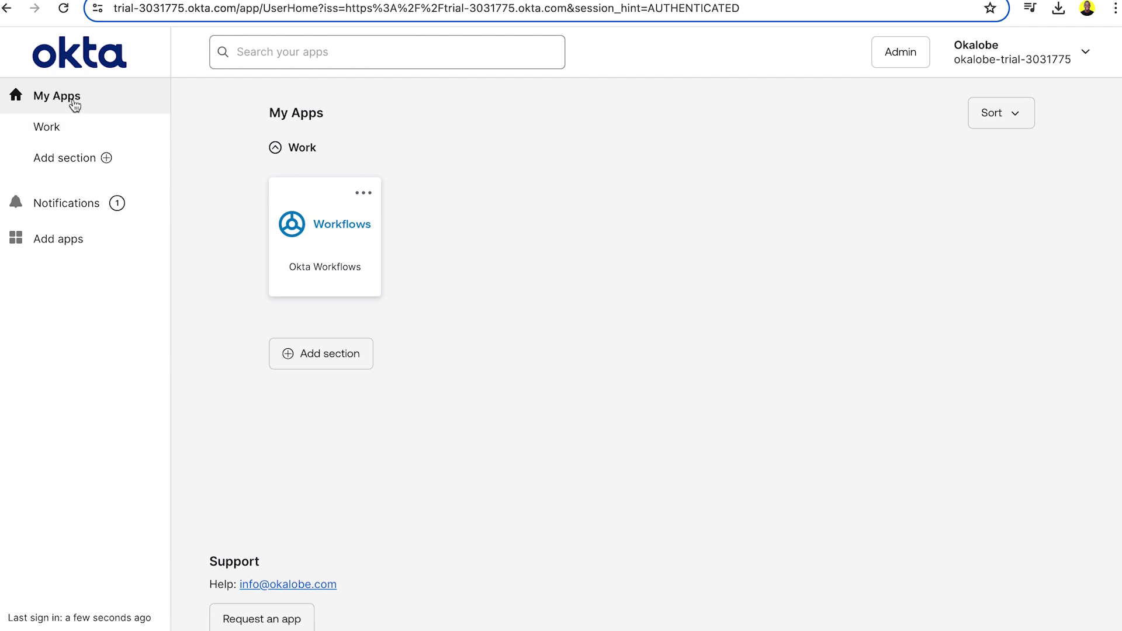
Switch to the Okta dashboard and search its app catalog for AWS IAM Identity Center.
left_click(363, 192)
left_click(61, 242)
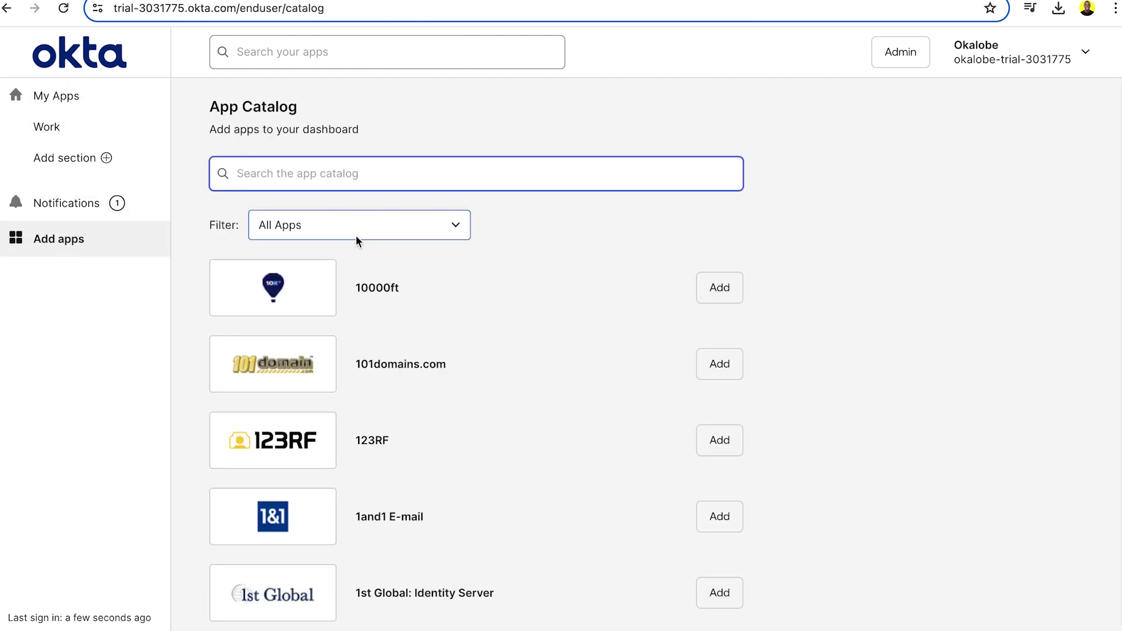
type("aws")
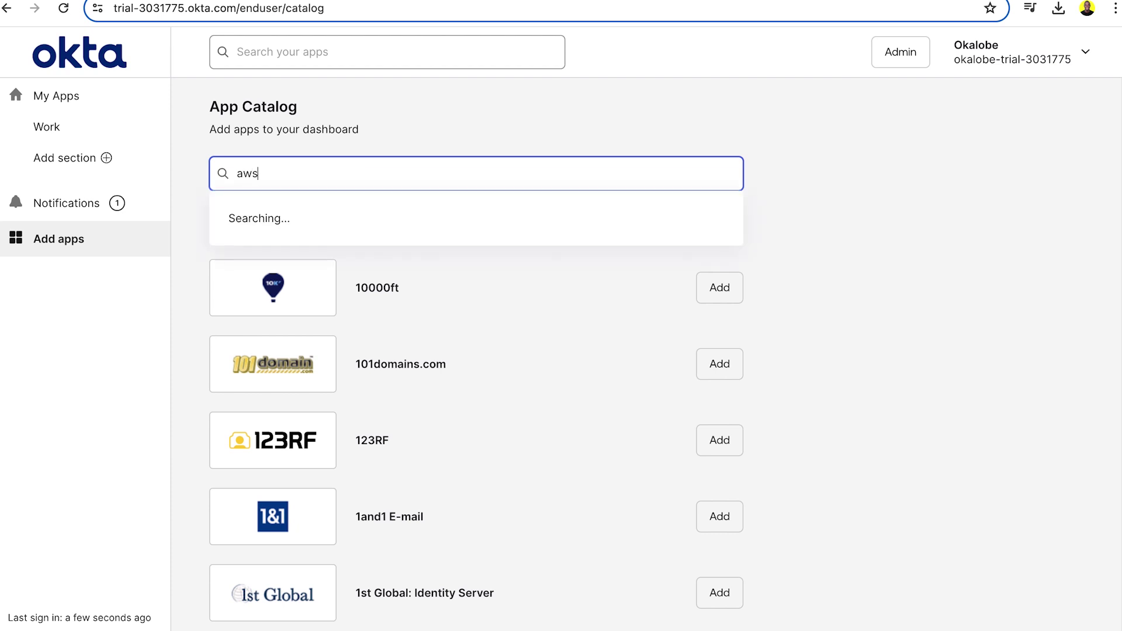
key("ctrl+a")
type("AWS IAM Identity Center")
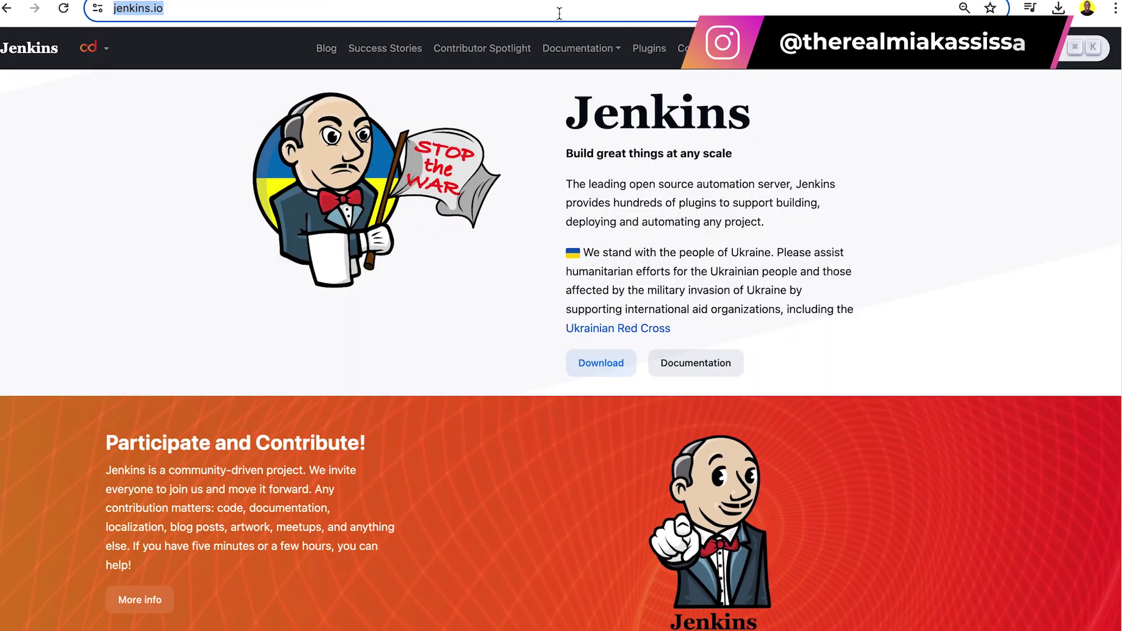
Search the web for "okta AWS IAM Identity Center", open Okta's integration page and start adding the integration.
left_click(559, 12)
type("okta")
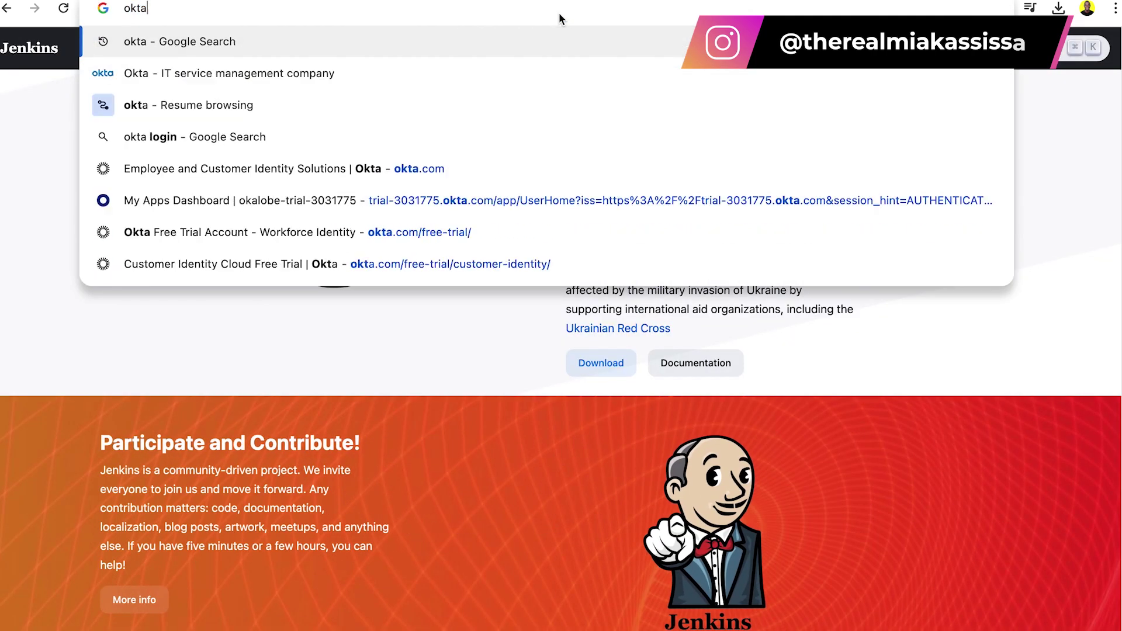
type("AWS IAM Identity Center")
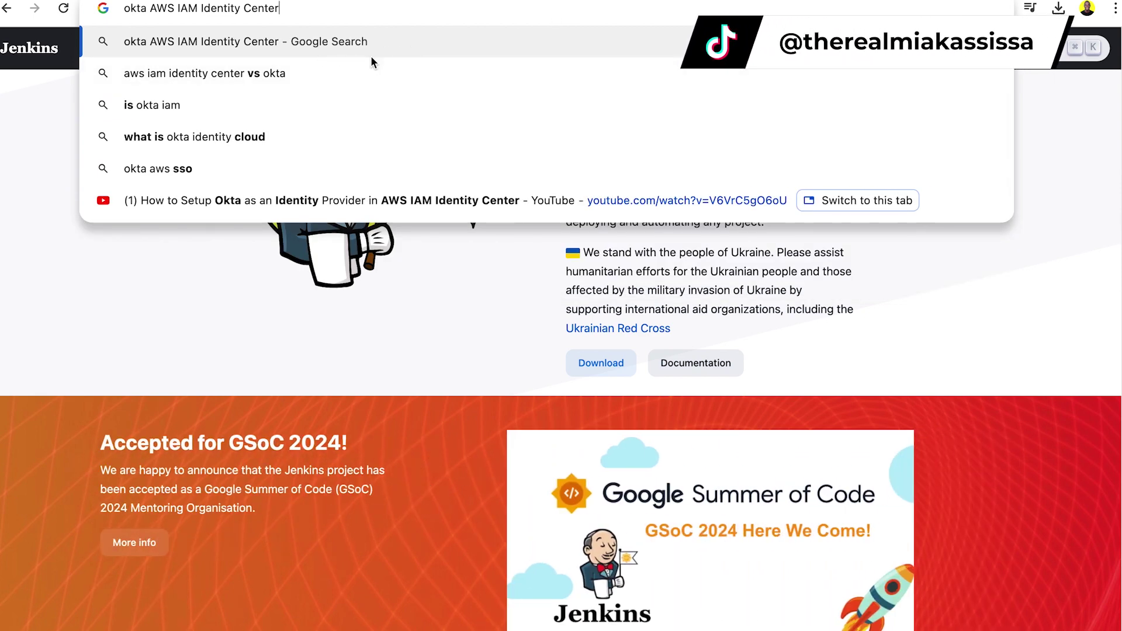
left_click(358, 44)
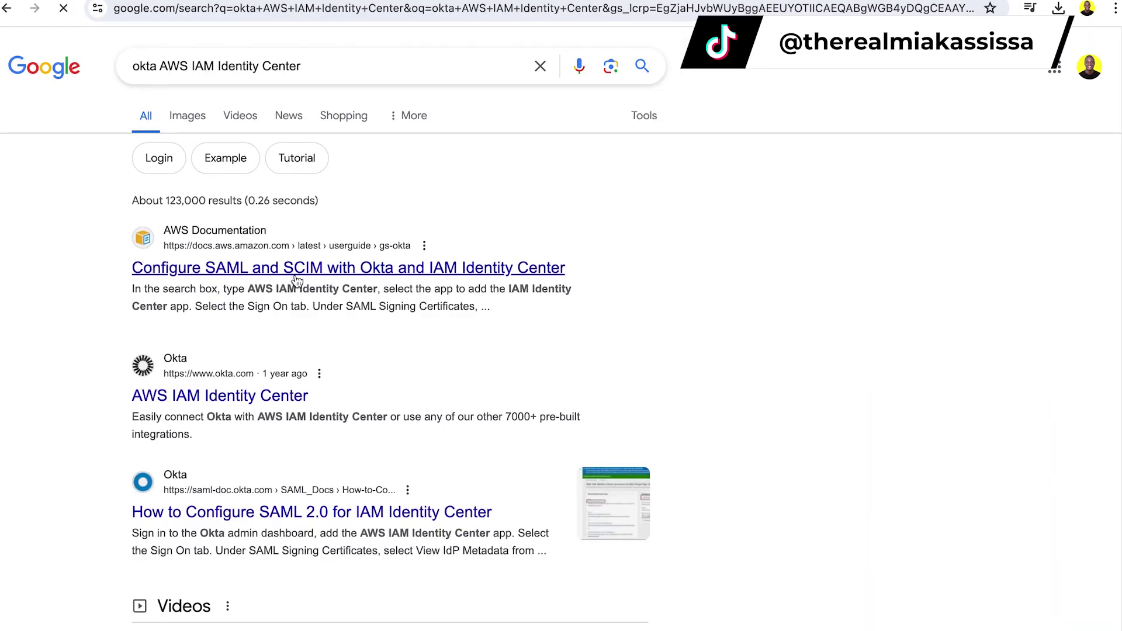
left_click(274, 396)
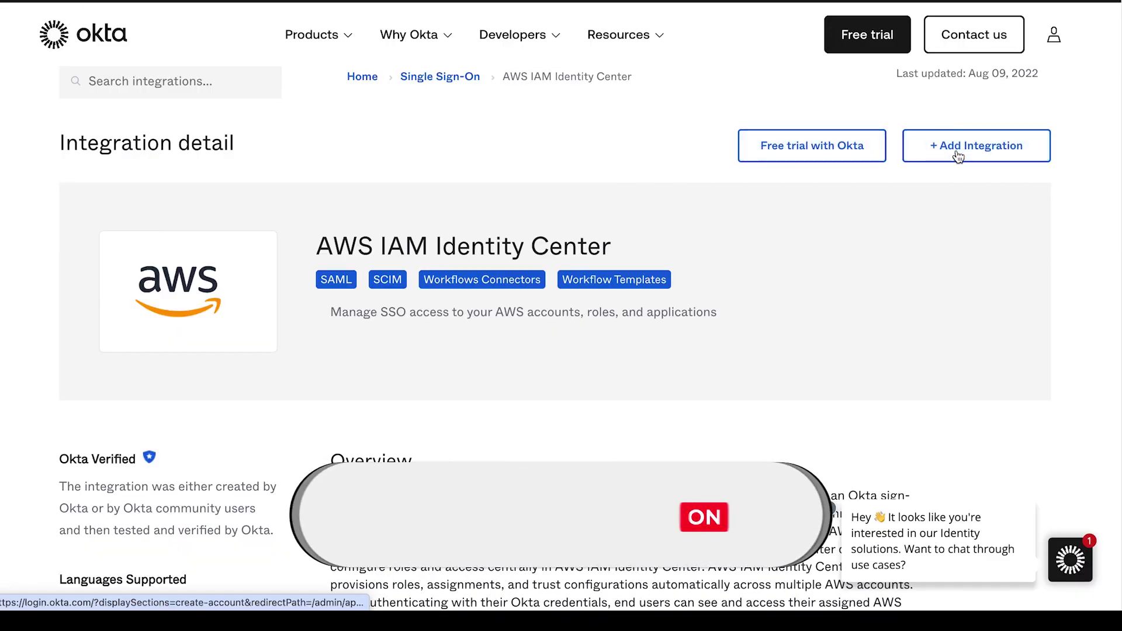
left_click(957, 153)
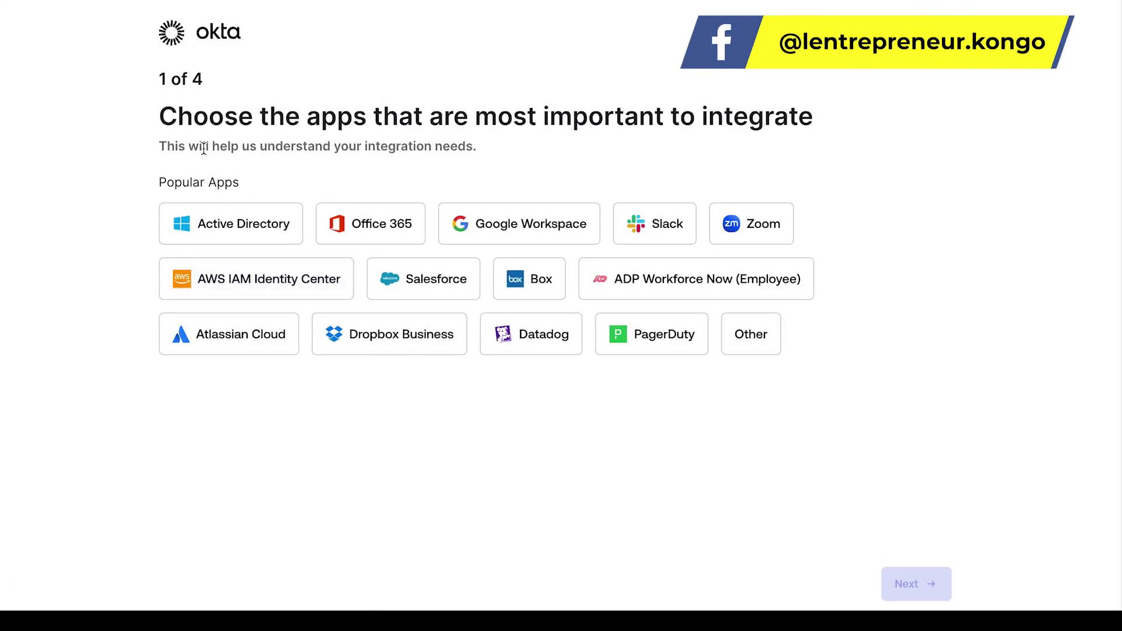
Answer the onboarding questions with AWS IAM Identity Center as the app to integrate and Google Workspace as the user import source.
left_click(218, 292)
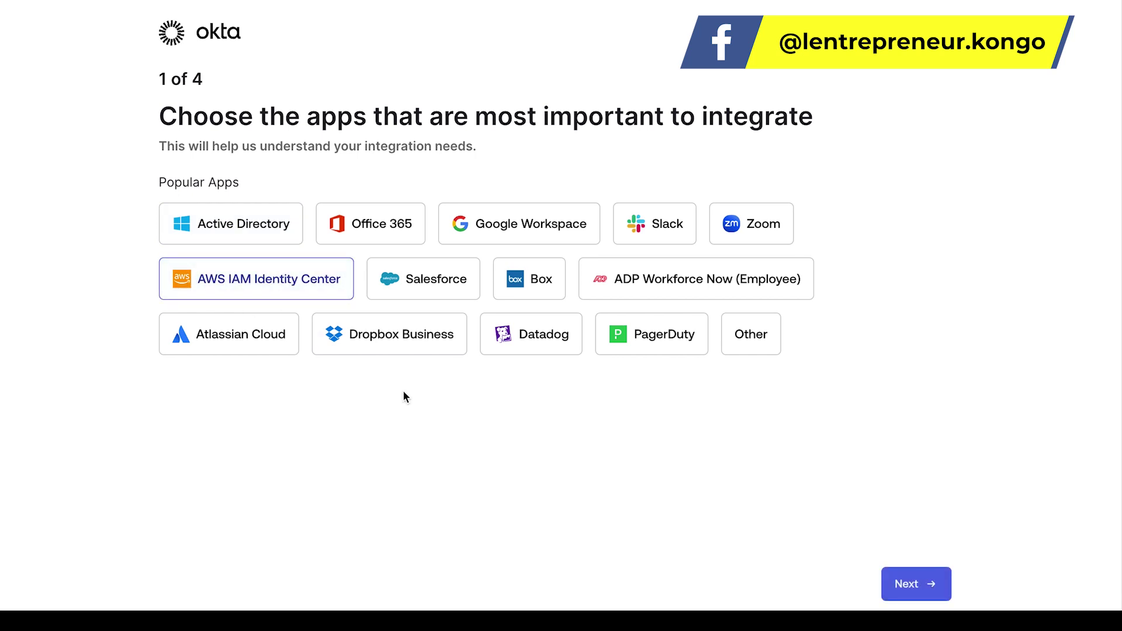
left_click(906, 584)
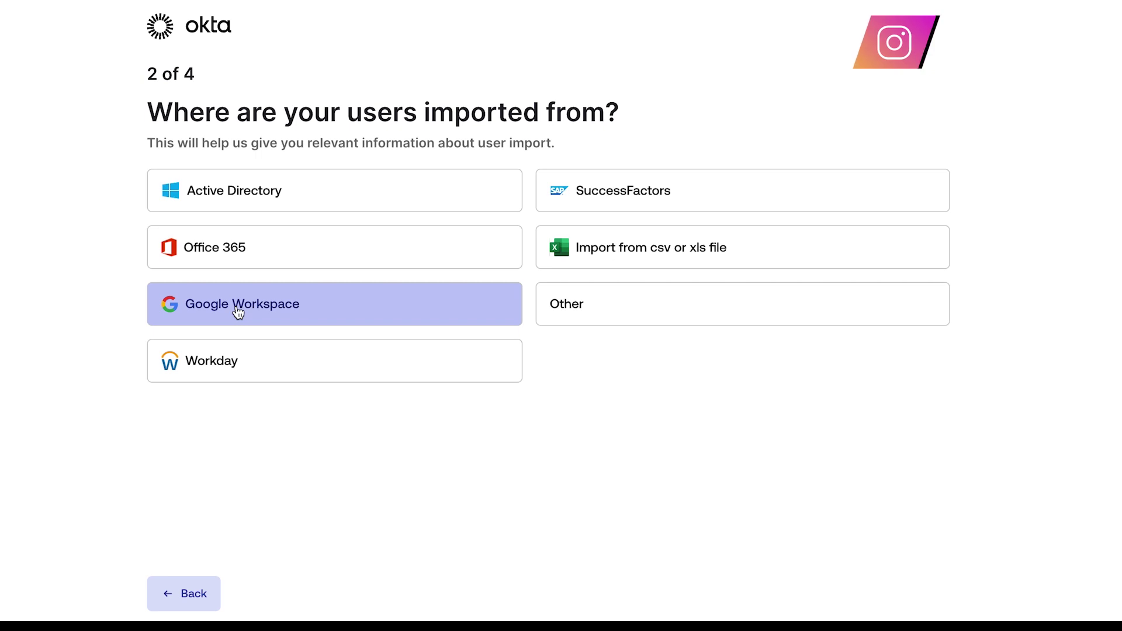
left_click(238, 310)
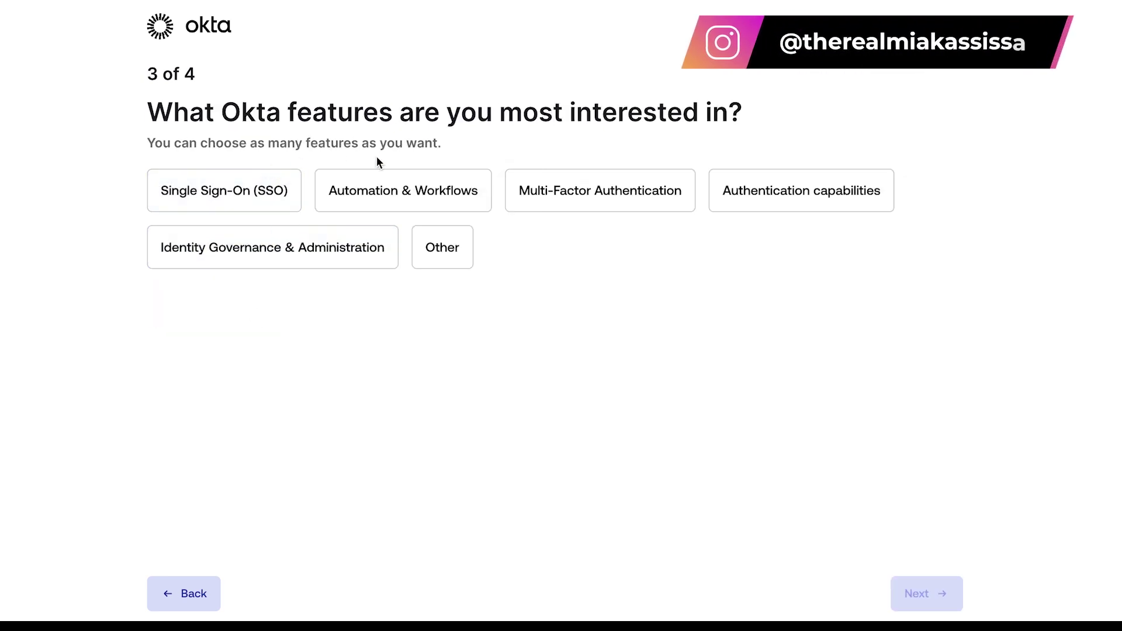
Choose Single Sign-On, Automation & Workflows, Multi-Factor Authentication, Authentication capabilities and Identity Governance & Administration as features of interest, and continue.
left_click(230, 196)
left_click(395, 202)
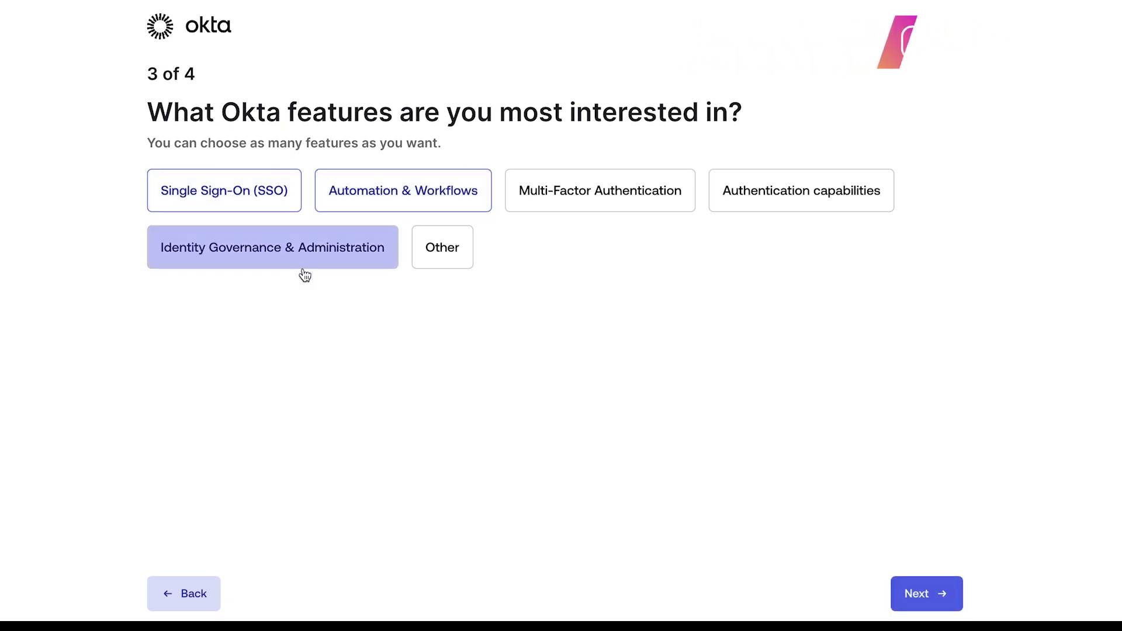
left_click(548, 209)
left_click(791, 192)
left_click(348, 264)
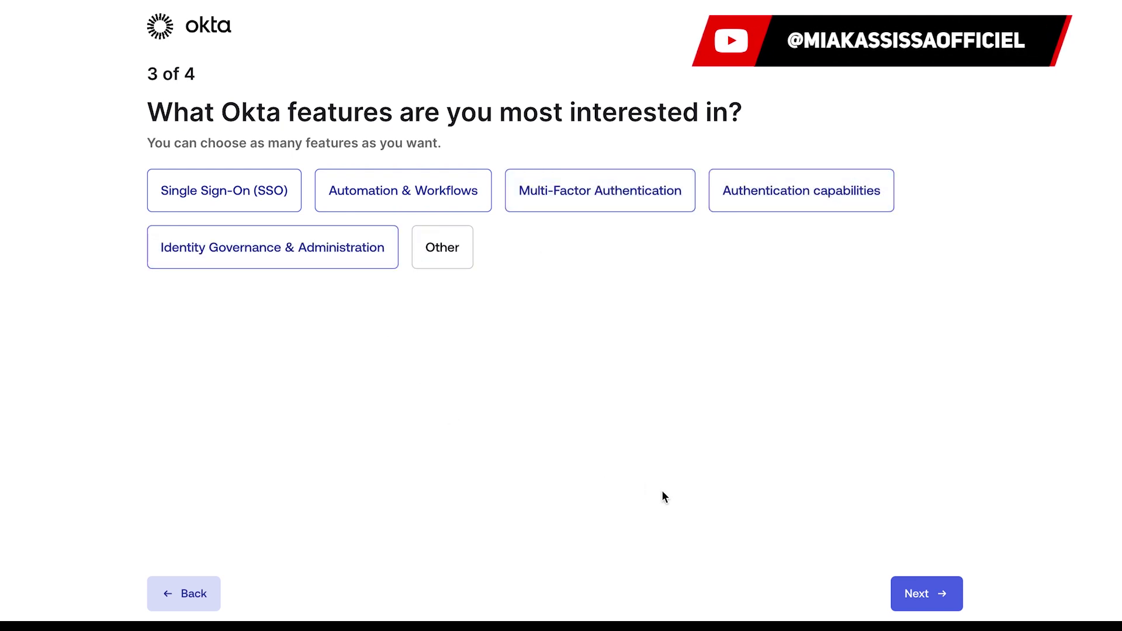
left_click(916, 593)
Answer the last onboarding question with centralizing logins and access, and add the AWS IAM Identity Center application with its default general settings.
left_click(343, 222)
type("Secyrely Centralize Logins and Access M")
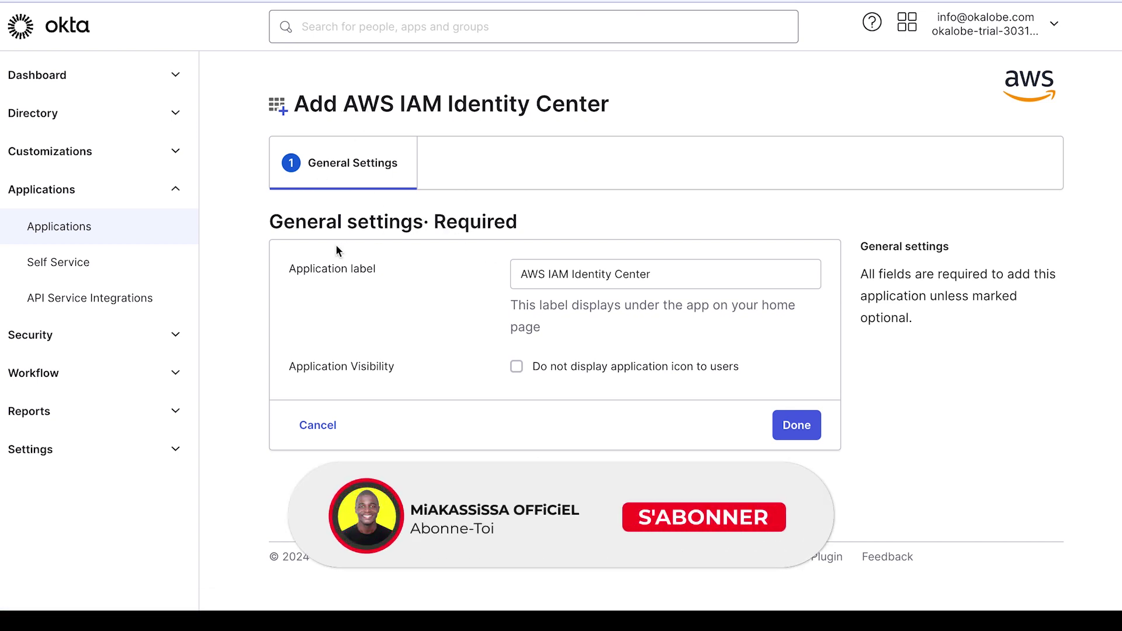
key("Return")
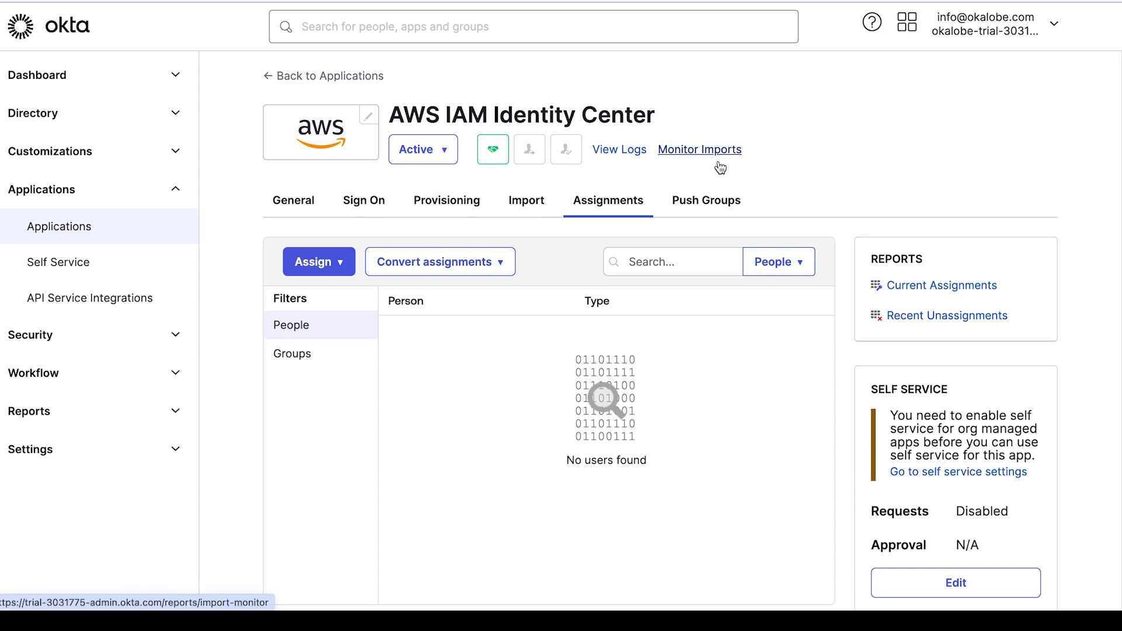
Open the AWS IAM Identity Center application from the list of applications.
left_click(91, 234)
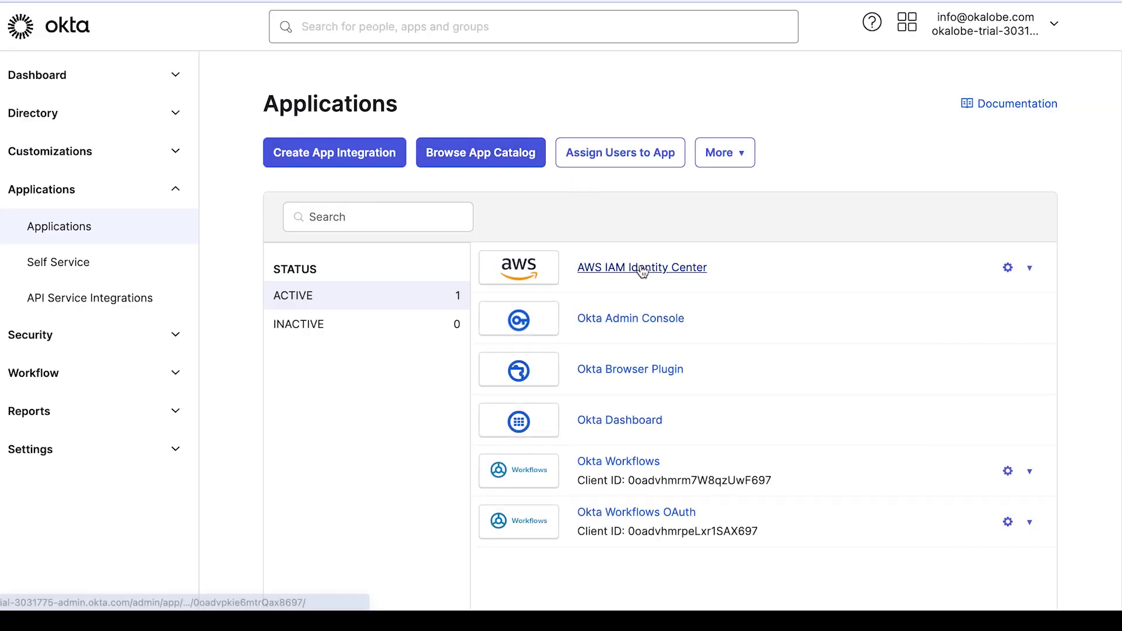
left_click(622, 273)
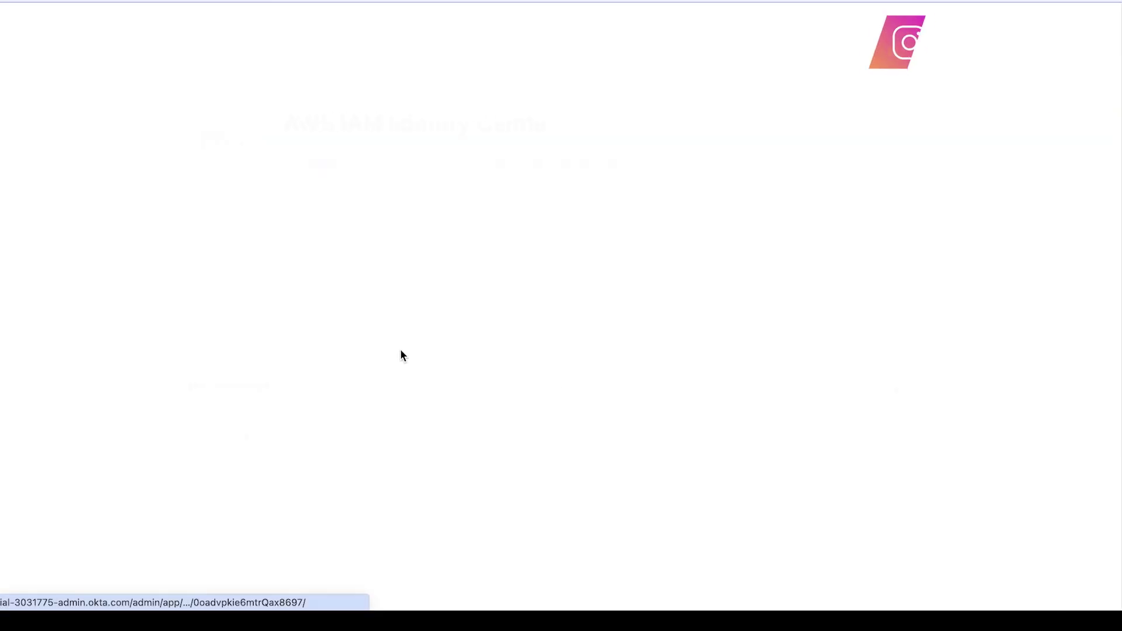
scroll(401, 351, "down", 3)
scroll(401, 351, "up", 3)
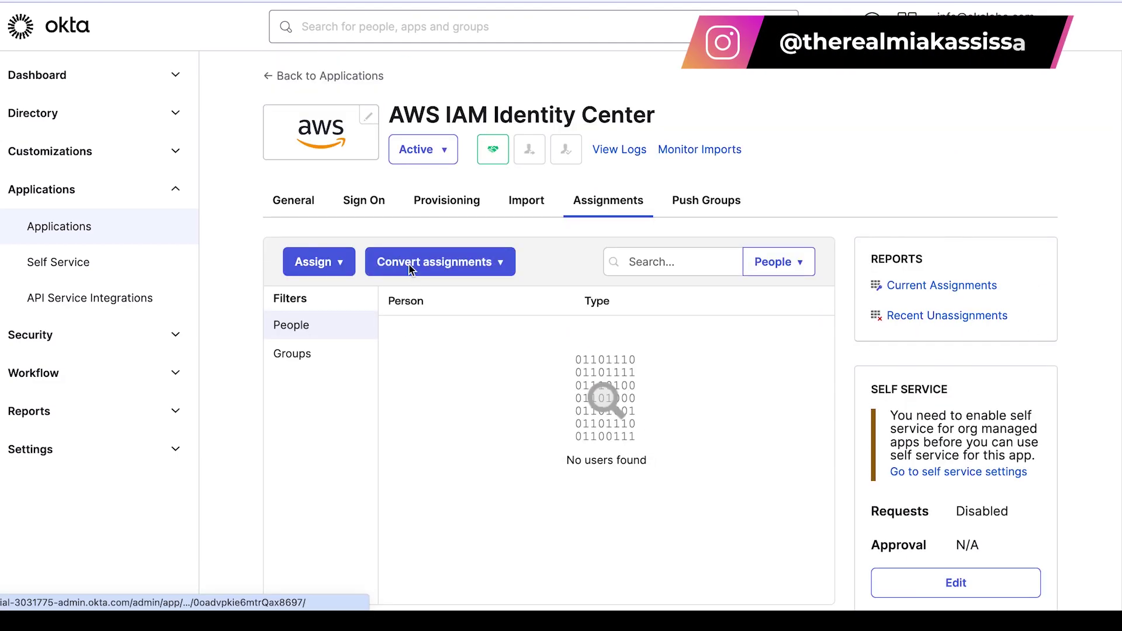
Review the application's sign-on settings, from the sign-on methods to the SAML signing certificates and user authentication.
left_click(360, 210)
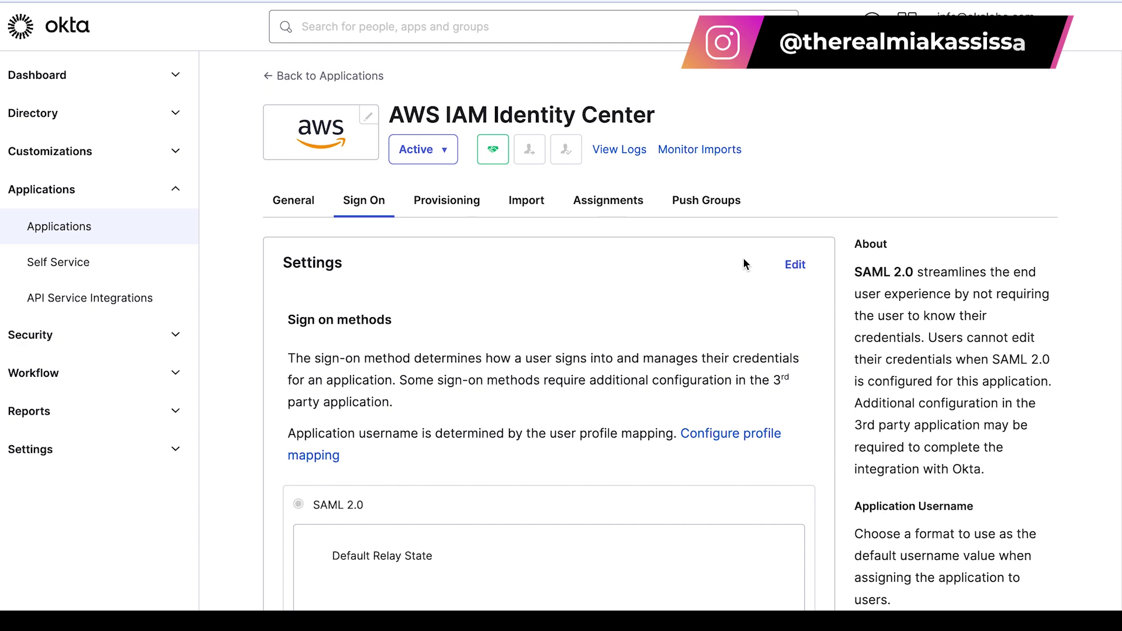
scroll(744, 260, "down", 2)
scroll(744, 263, "down", 9)
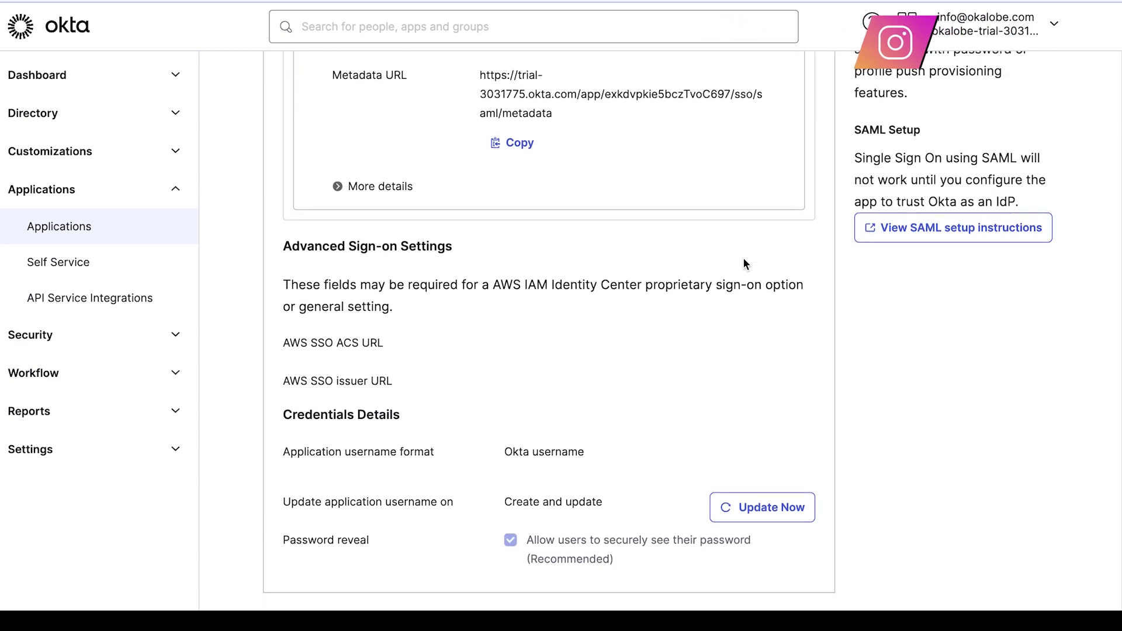
scroll(744, 258, "down", 2)
scroll(744, 264, "down", 5)
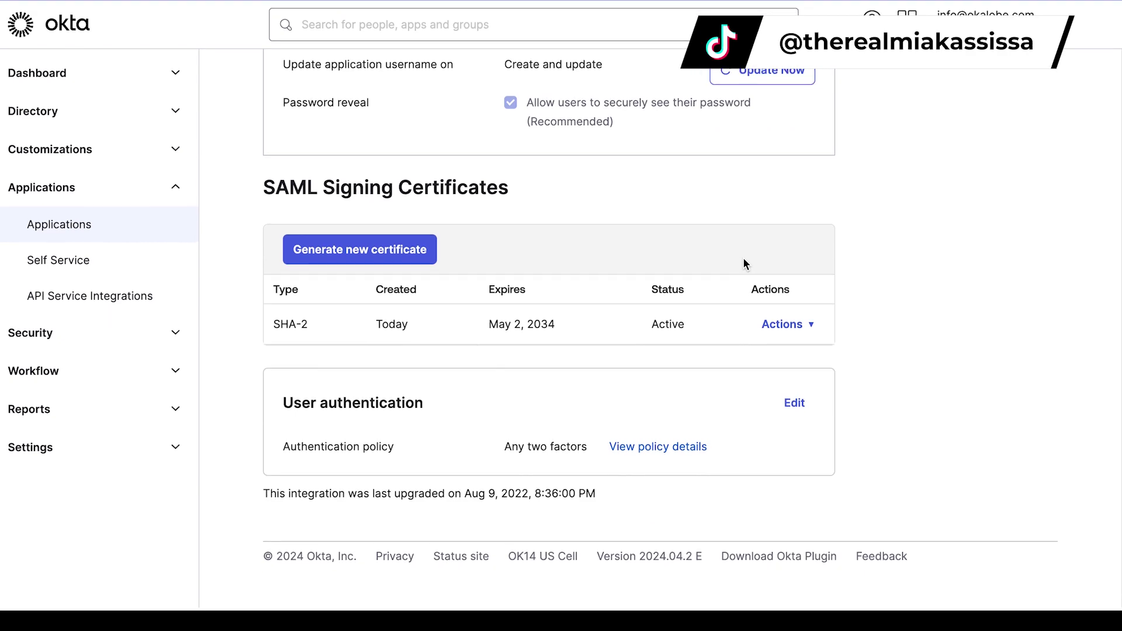
scroll(744, 264, "up", 15)
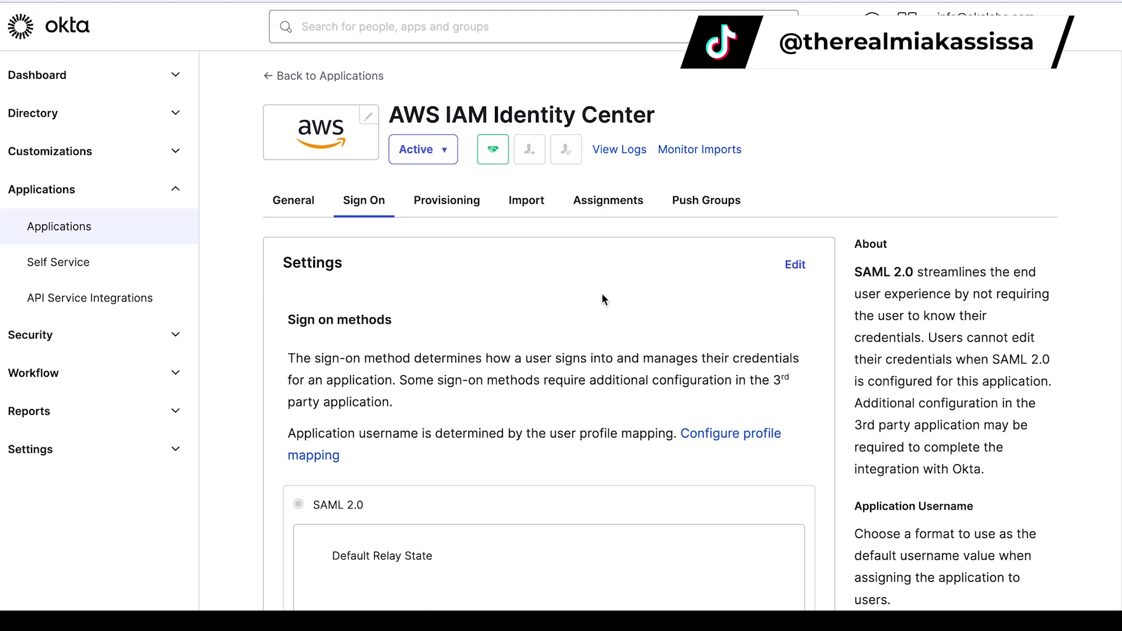
Examine the application's provisioning integration and its user import page.
left_click(453, 208)
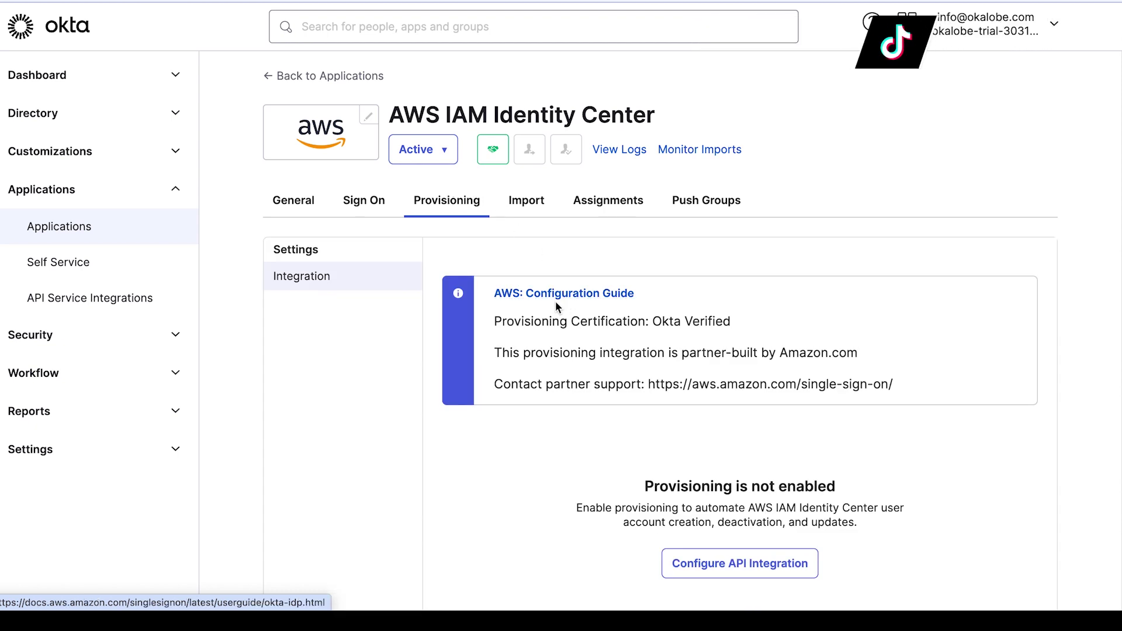
scroll(678, 382, "down", 3)
scroll(678, 383, "up", 3)
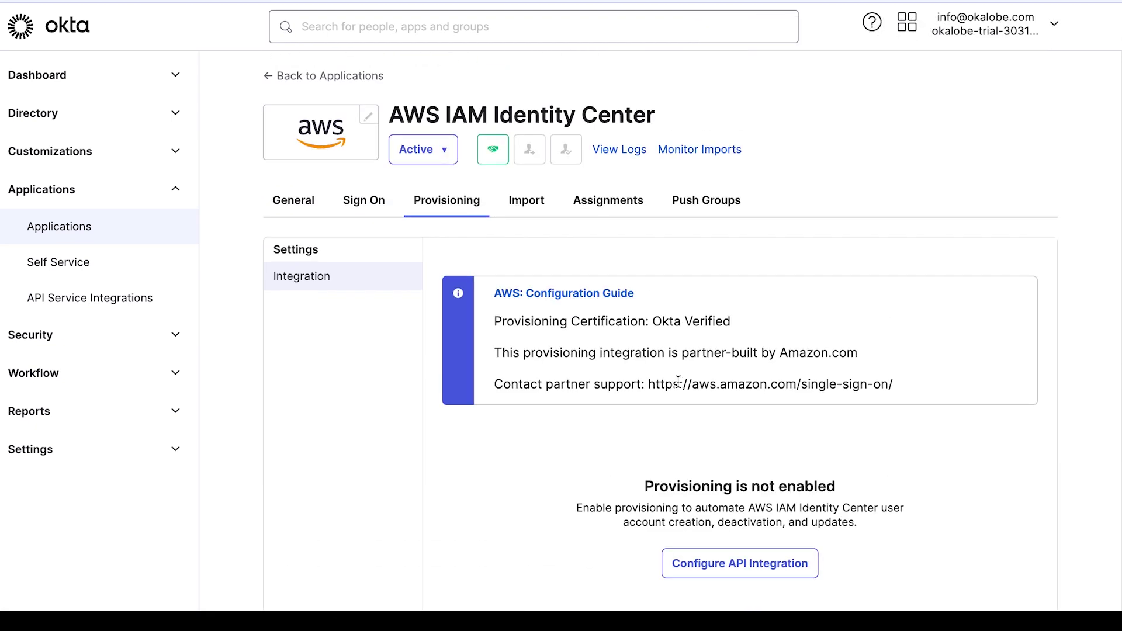
left_click(529, 204)
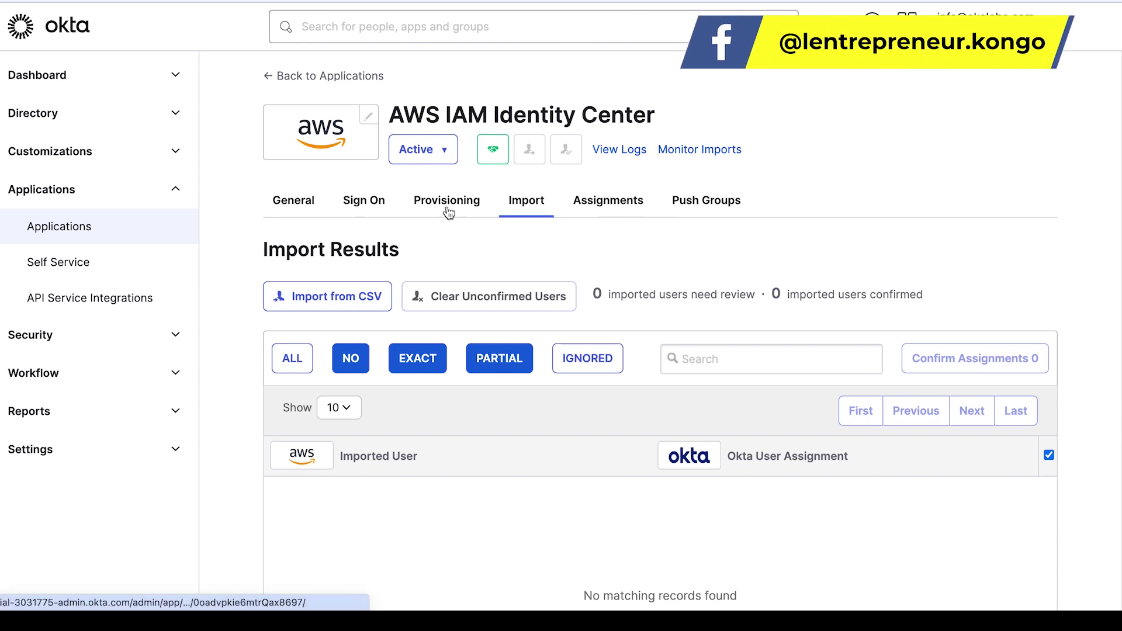
left_click(423, 214)
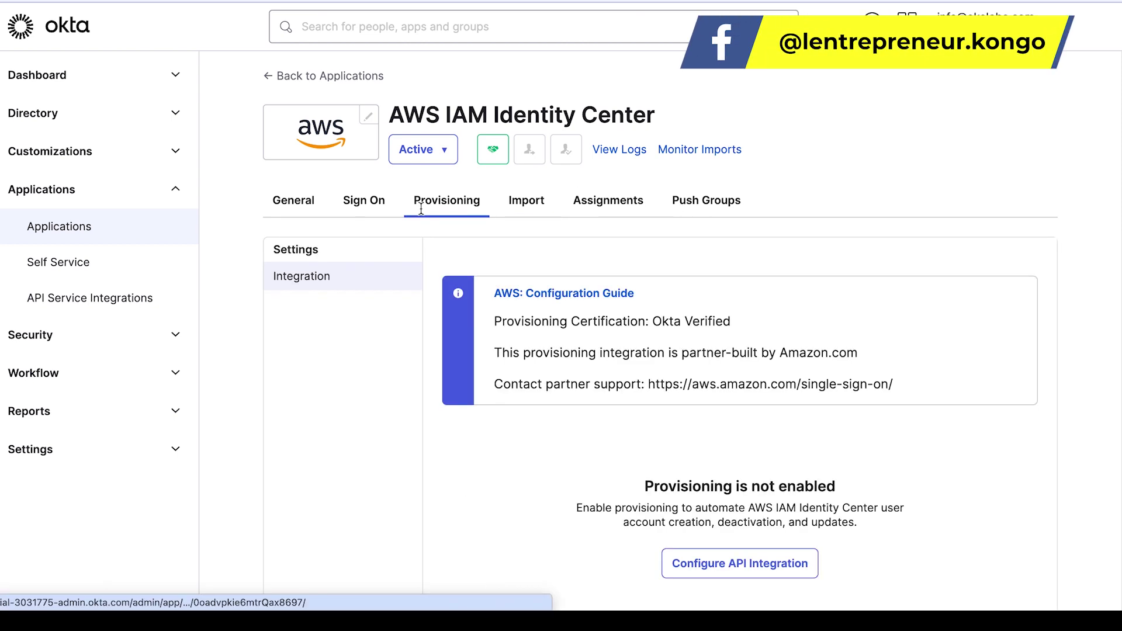
Open the AWS IAM Identity Center application's sign-on settings for editing.
left_click(368, 203)
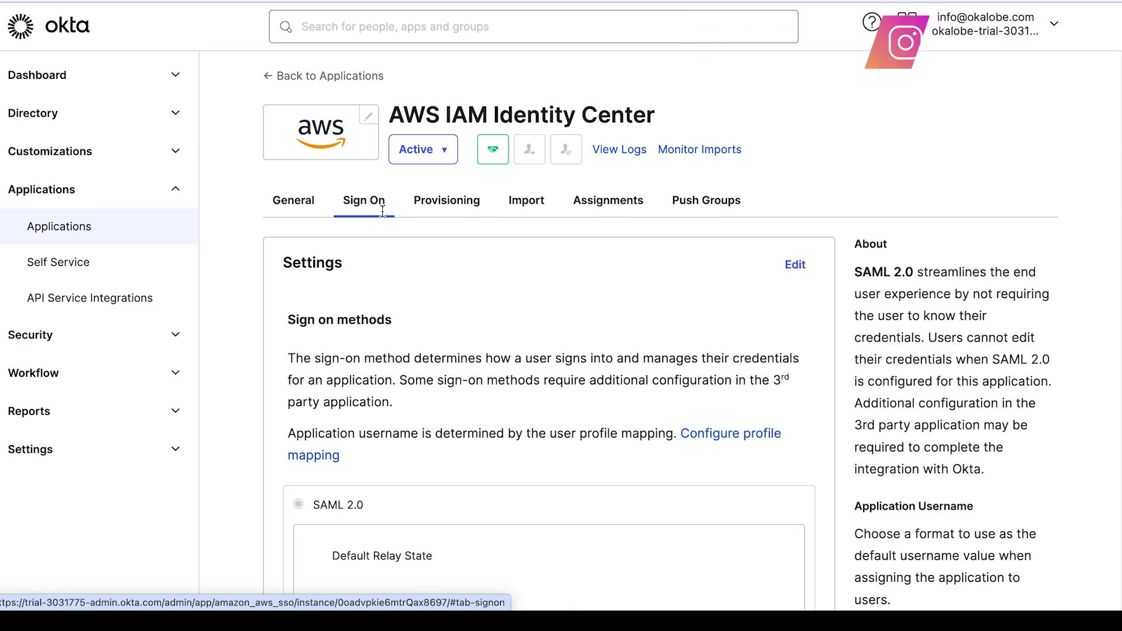
scroll(512, 318, "down", 4)
scroll(470, 316, "up", 2)
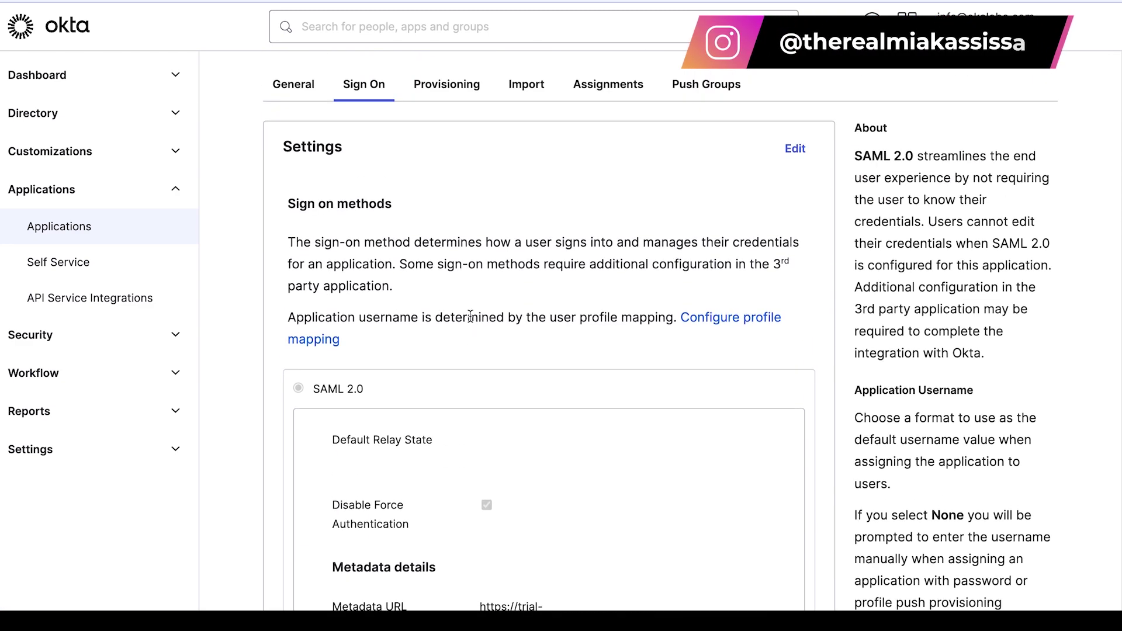
left_click(794, 150)
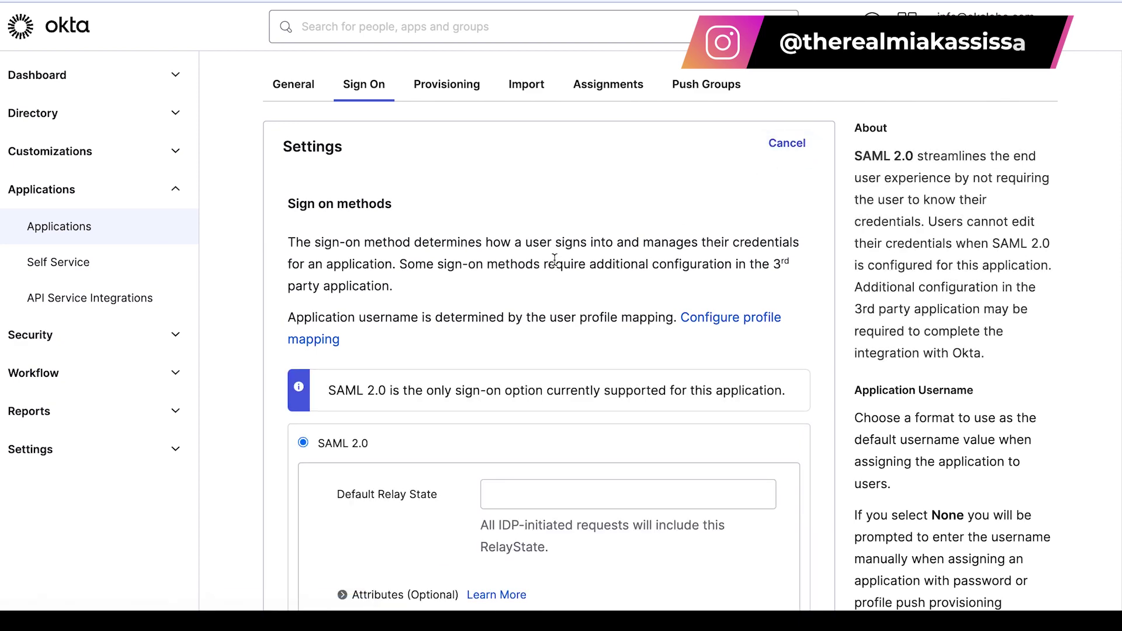
scroll(555, 265, "down", 3)
scroll(555, 266, "down", 1)
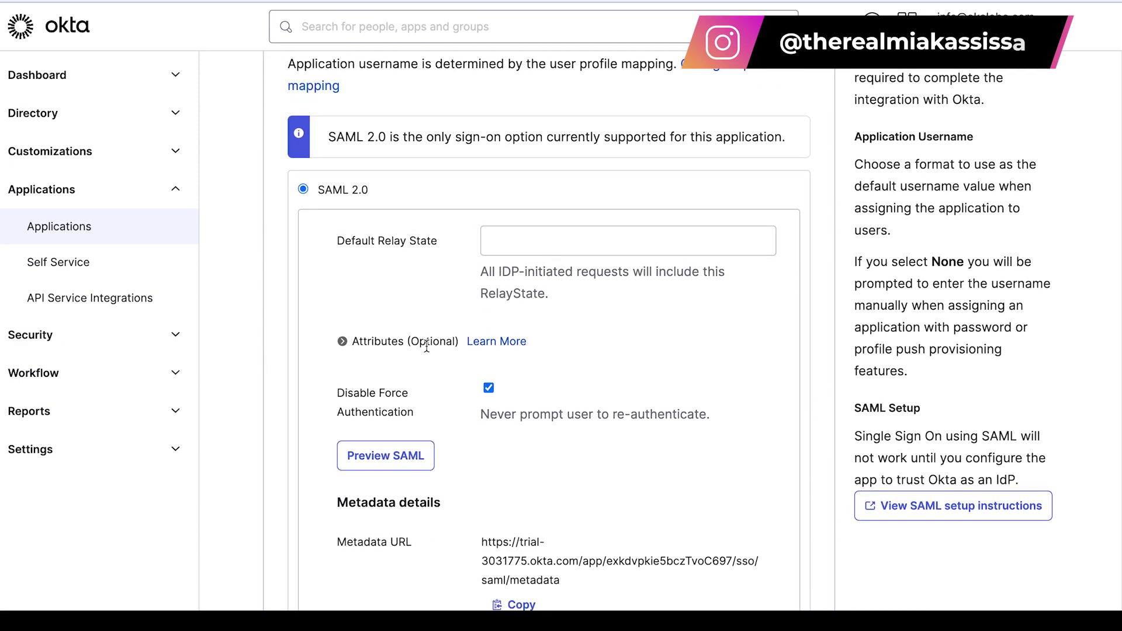
scroll(552, 308, "down", 2)
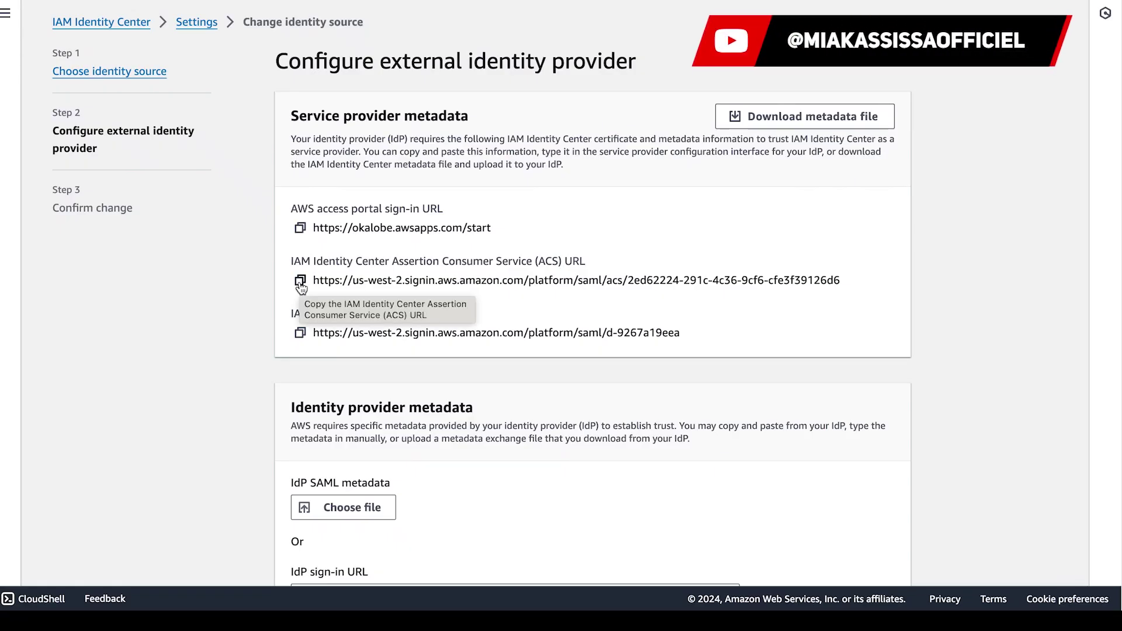
Copy the Assertion Consumer Service (ACS) URL from the AWS service provider metadata into Okta's AWS SSO ACS URL field.
left_click(300, 282)
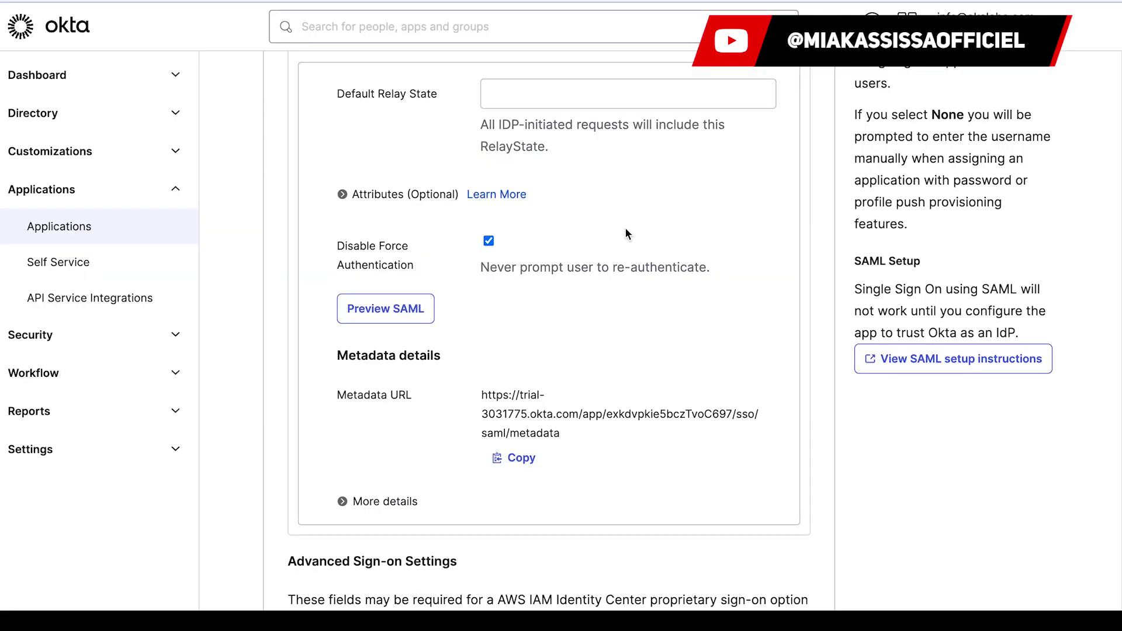
scroll(625, 228, "down", 3)
scroll(625, 229, "down", 1)
left_click(536, 401)
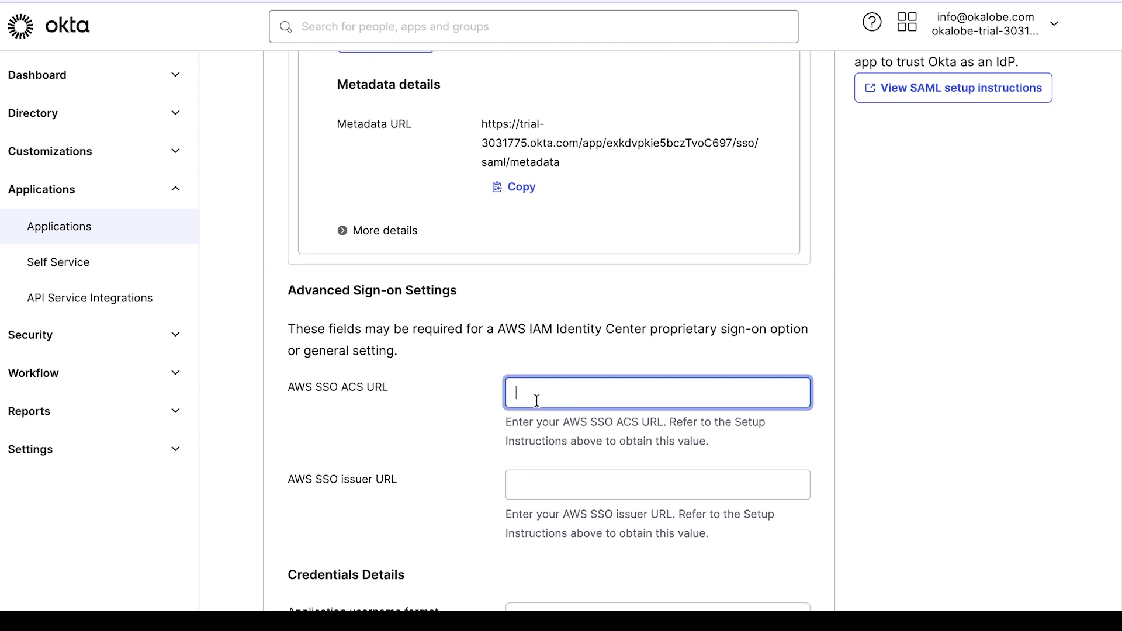
key("ctrl+v")
left_click(524, 430)
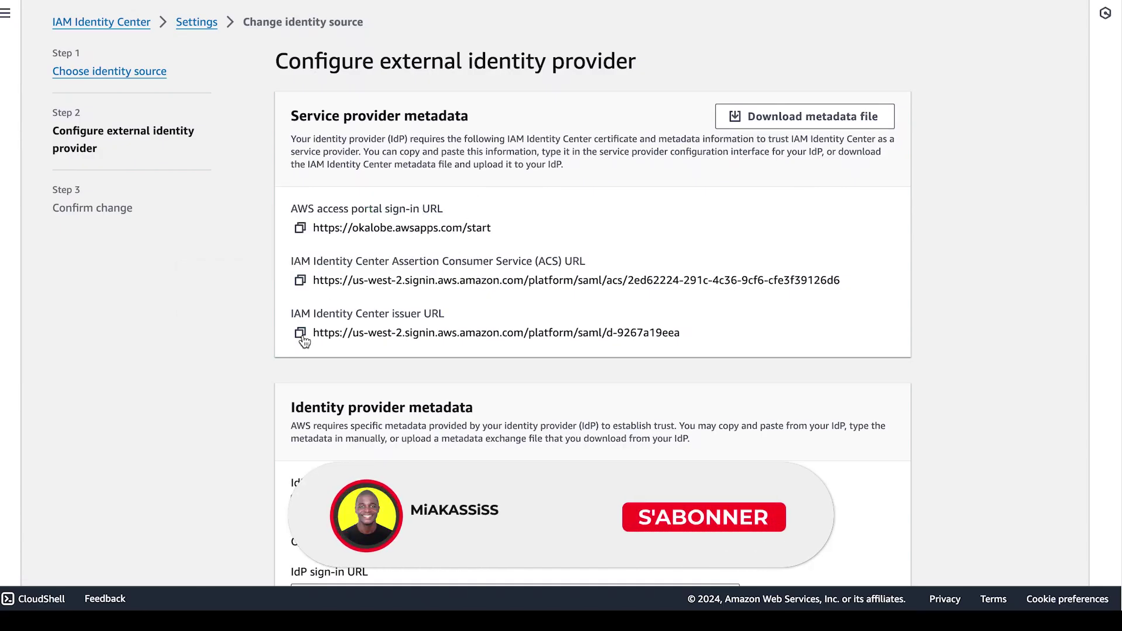
Copy the IAM Identity Center issuer URL from AWS into Okta's AWS SSO issuer URL field and save the sign-on settings.
left_click(300, 332)
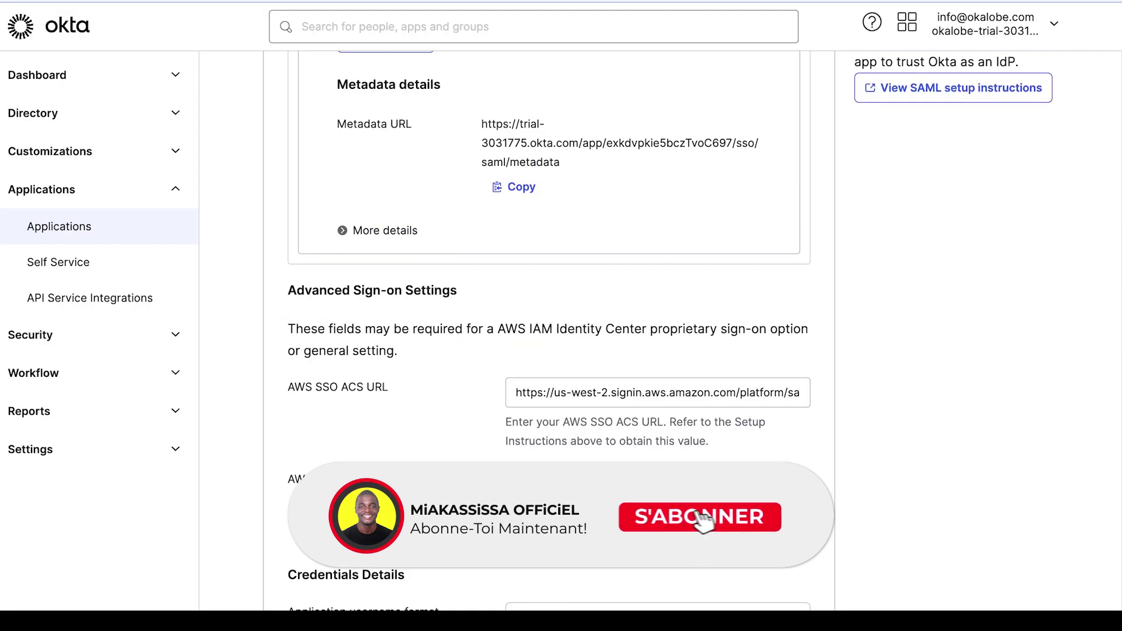
left_click(569, 485)
key("ctrl+v")
scroll(480, 461, "down", 3)
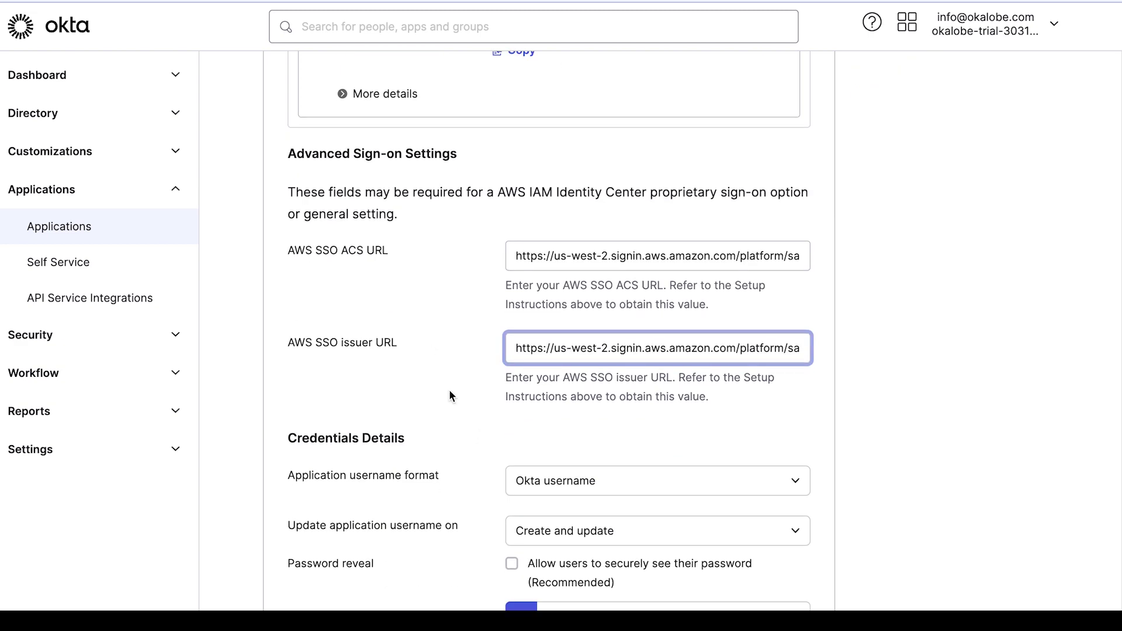
scroll(449, 389, "down", 5)
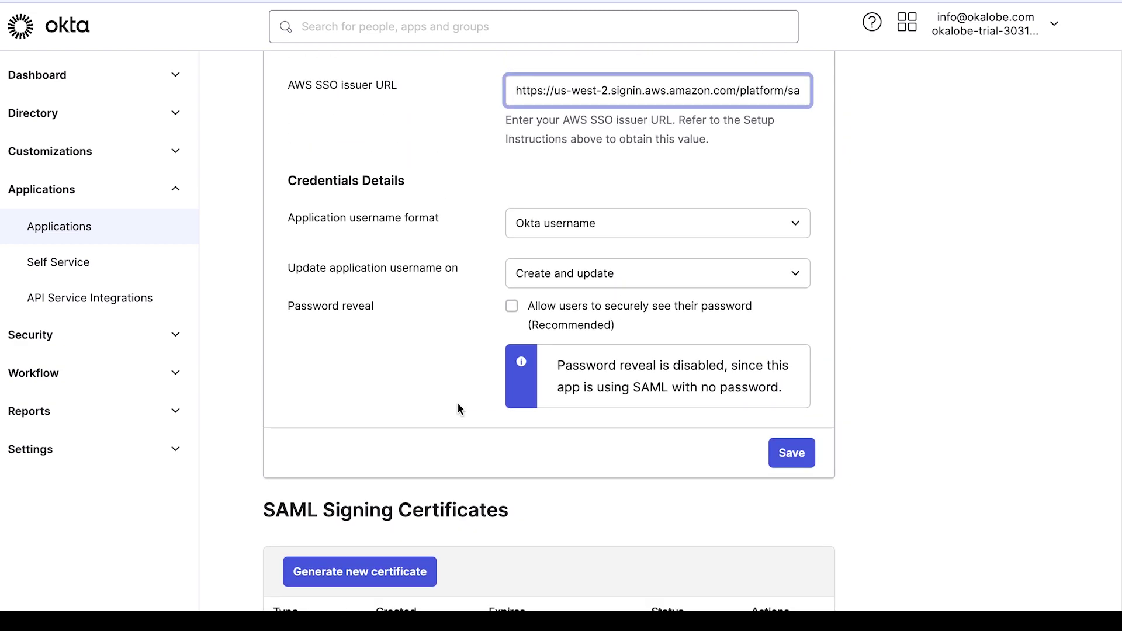
left_click(782, 456)
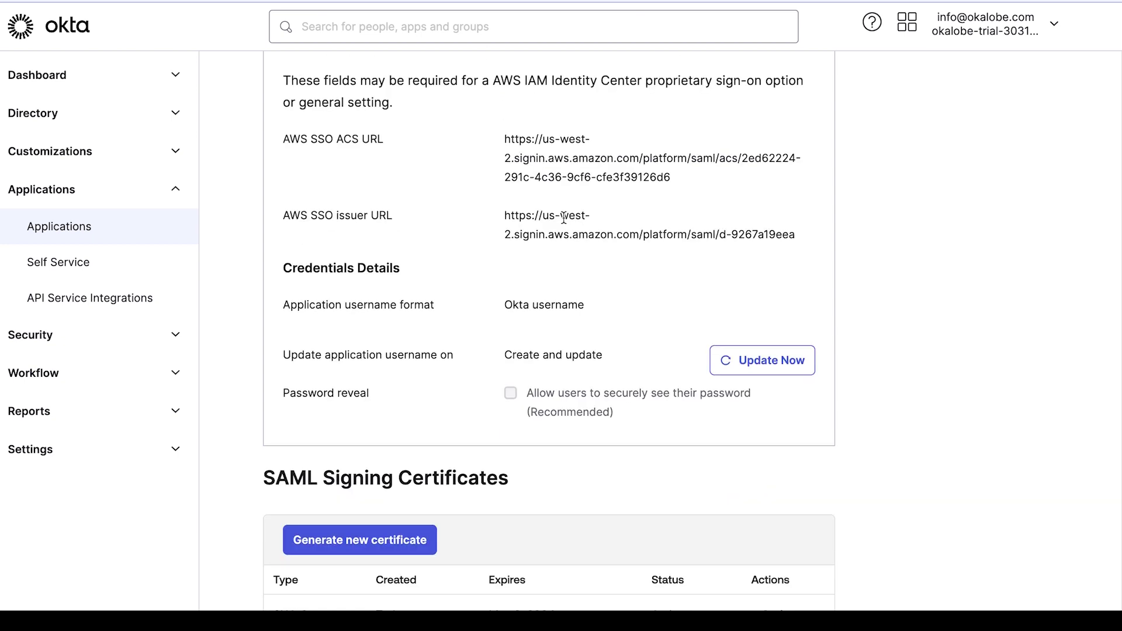
Open the IdP metadata of the active SHA-2 SAML signing certificate.
scroll(652, 325, "down", 5)
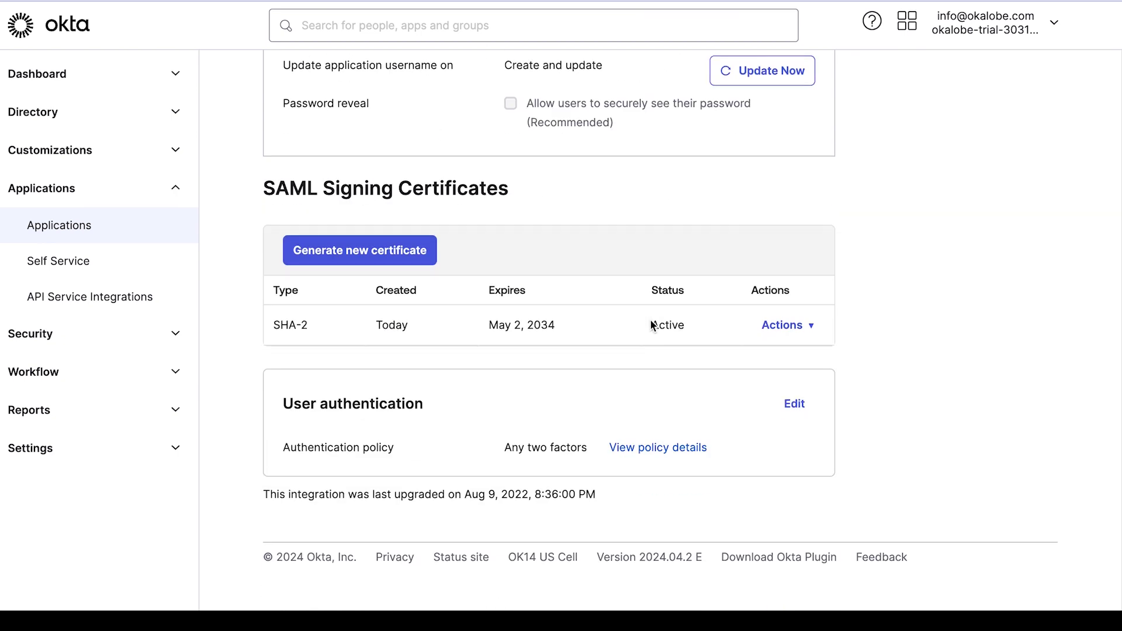
left_click(808, 325)
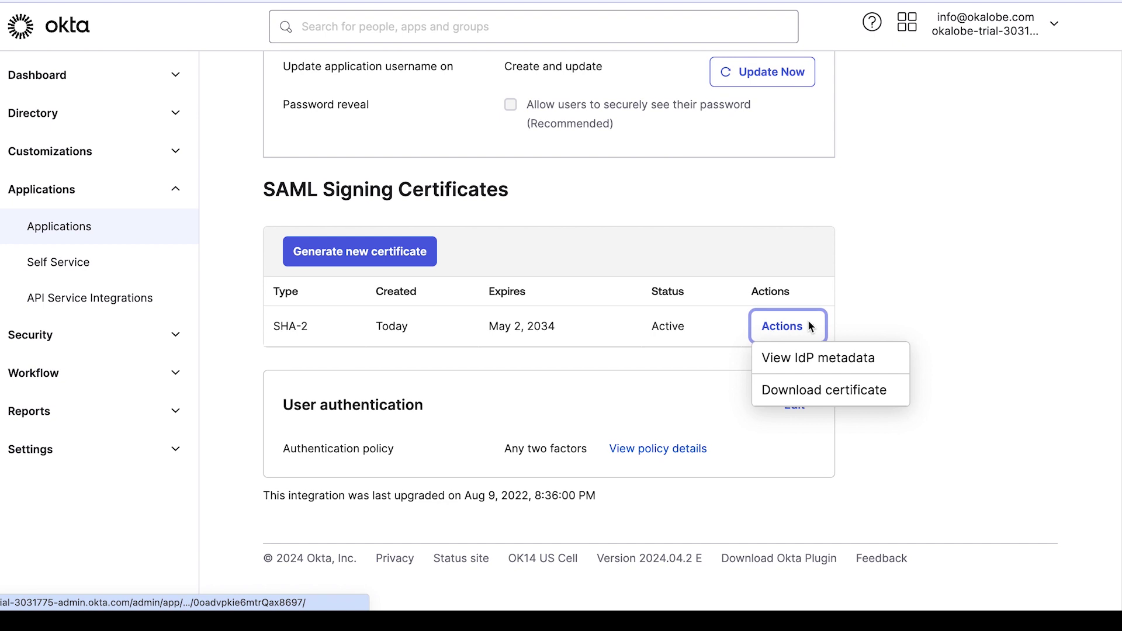
left_click(833, 359)
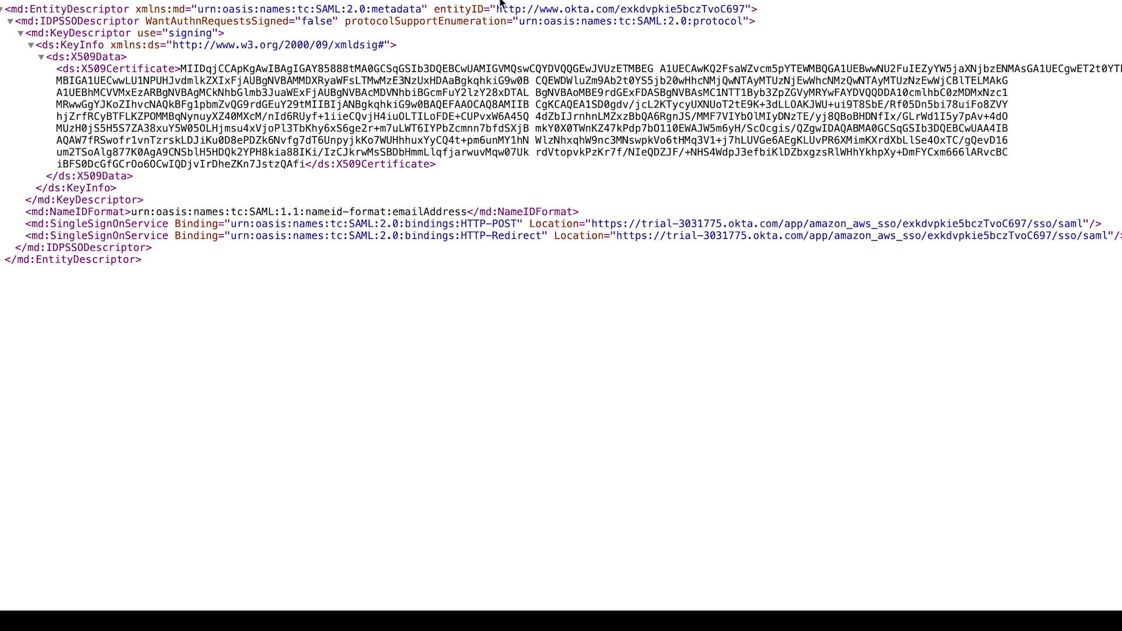
Copy the entityID URL from the IdP metadata and return to the identity provider metadata form in AWS.
left_click_drag(500, 8, 740, 5)
right_click(730, 6)
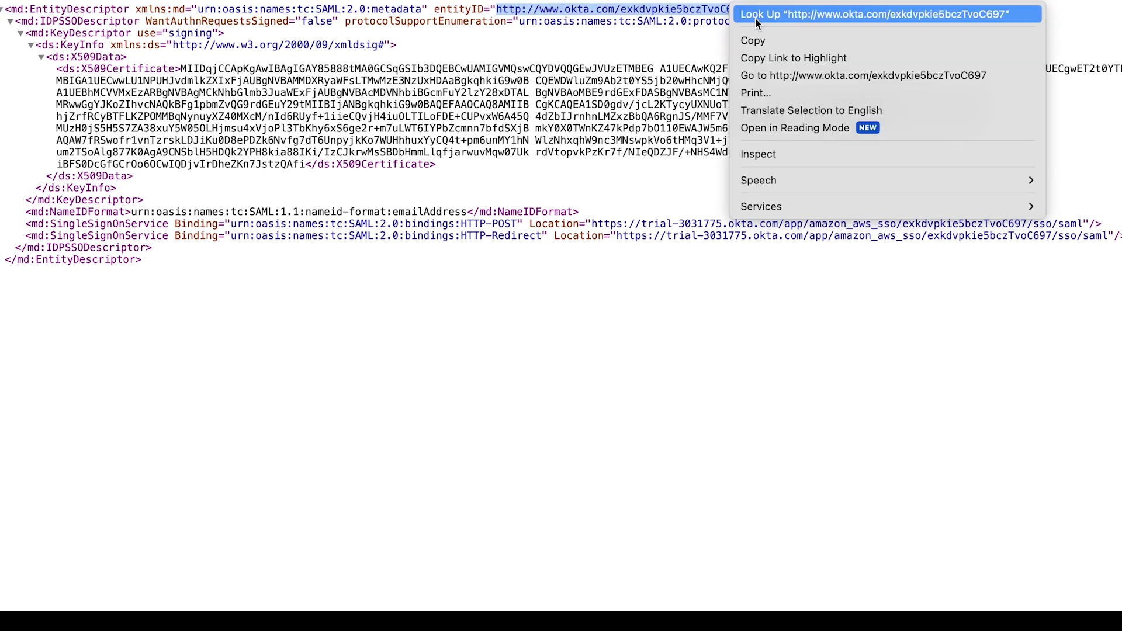
left_click(760, 39)
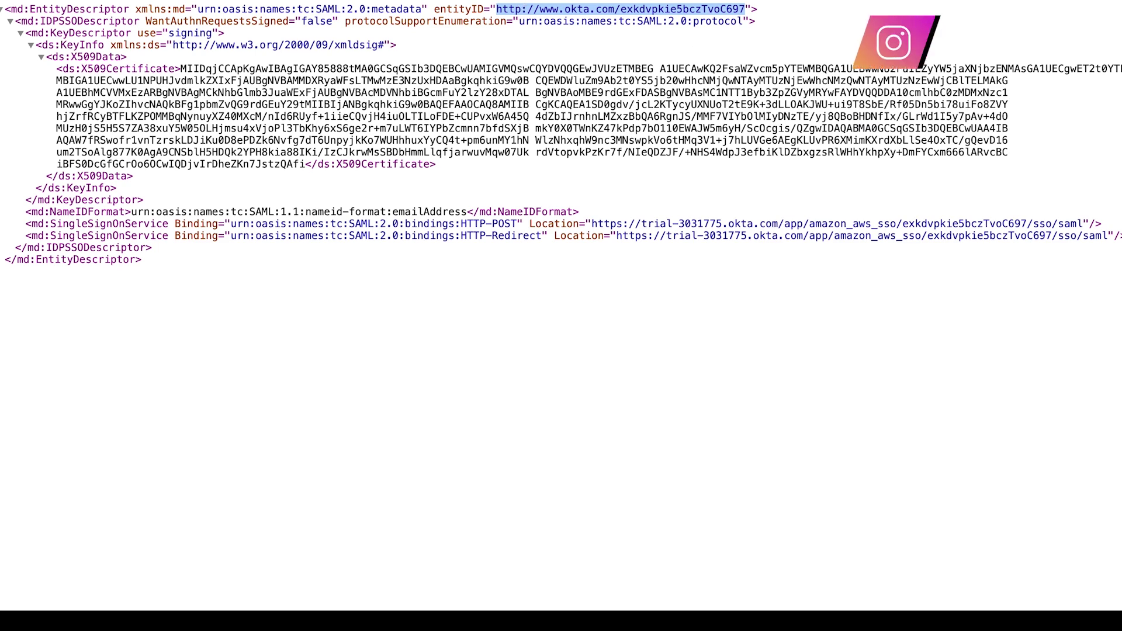
key("ctrl+Tab")
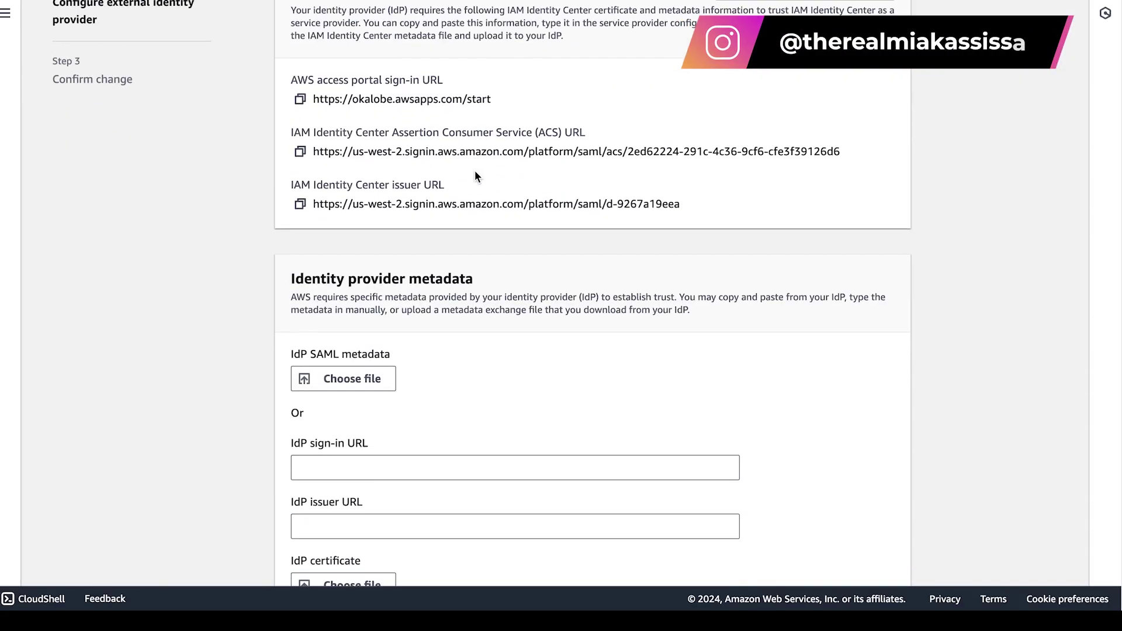
scroll(475, 170, "down", 3)
left_click(314, 380)
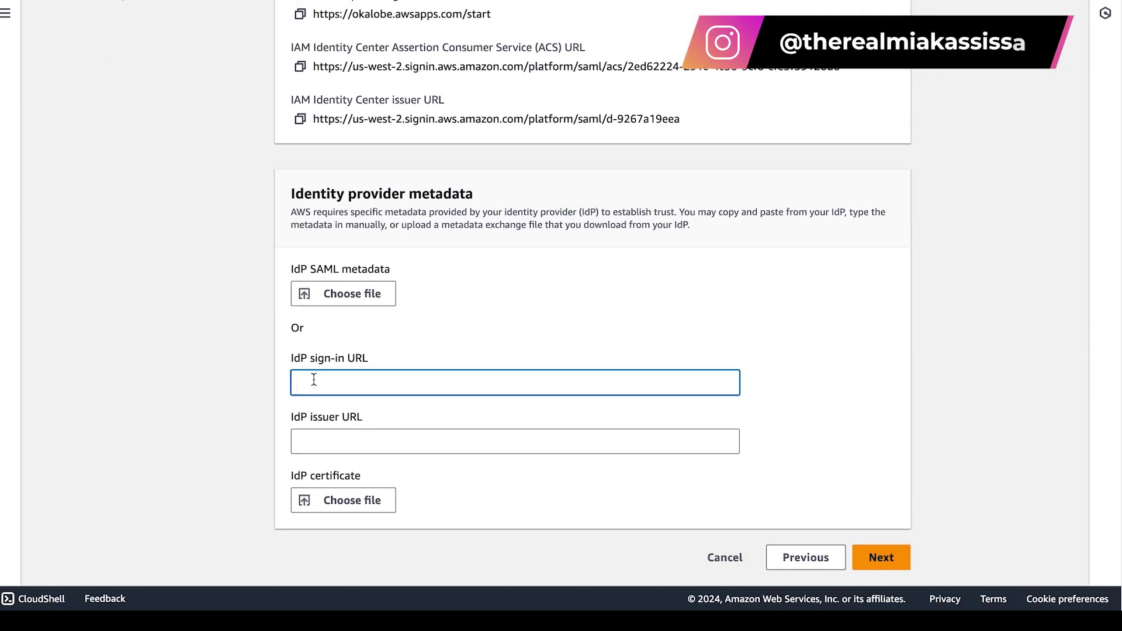
key("ctrl+v")
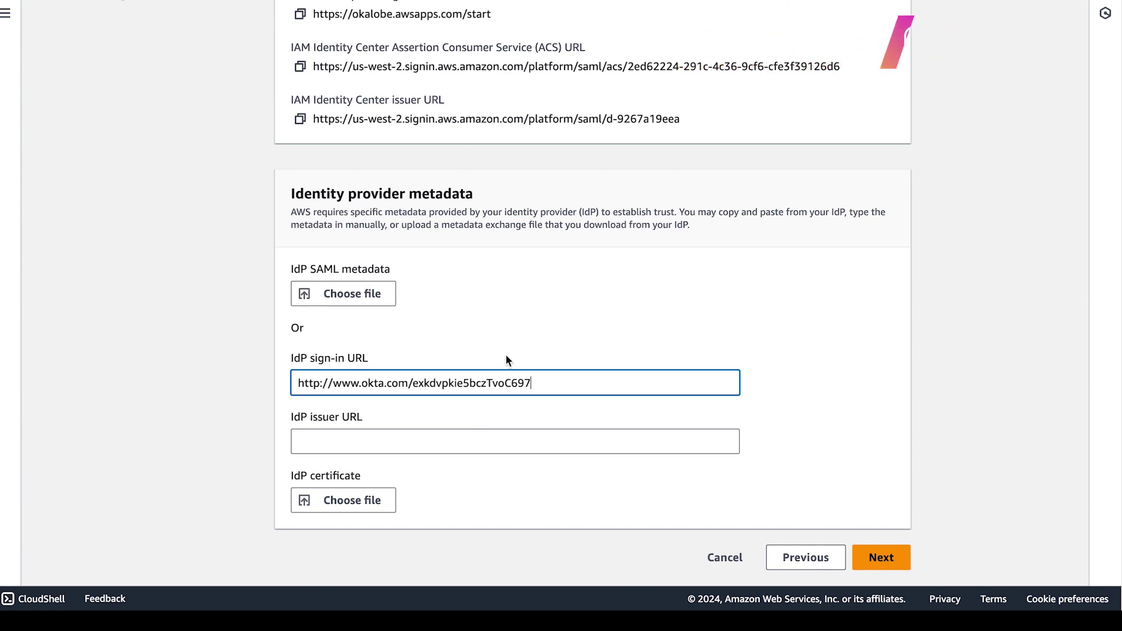
left_click_drag(547, 383, 282, 384)
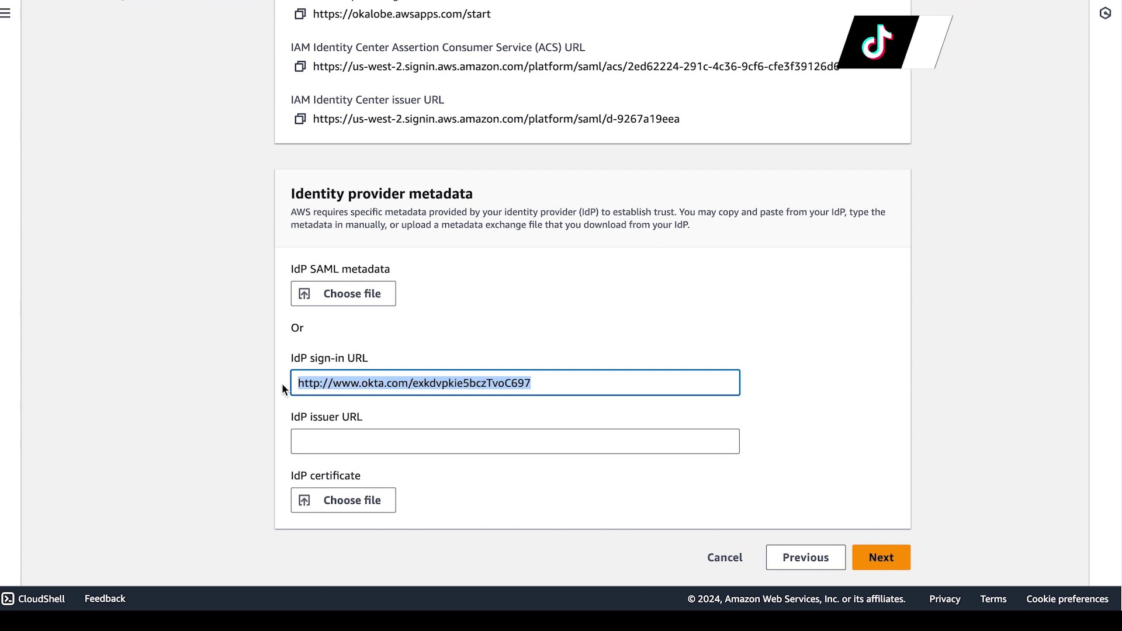
key("BackSpace")
Enter the copied entityID URL as the IdP issuer URL, and the metadata's HTTP-POST SingleSignOnService location as the IdP sign-in URL.
left_click(307, 440)
key("ctrl+v")
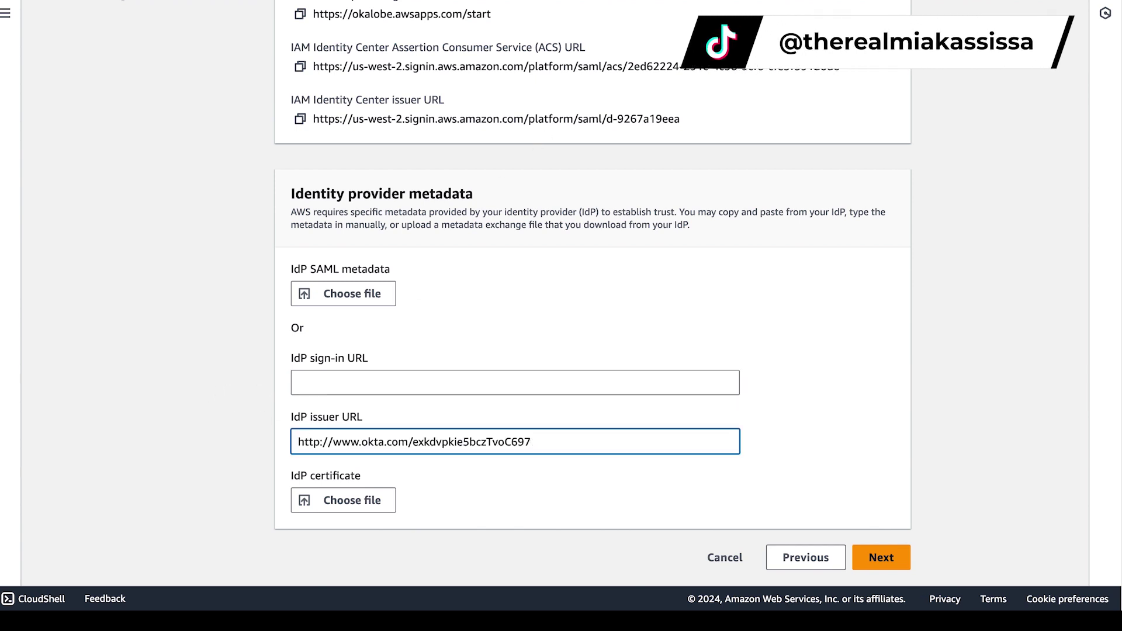
key("ctrl+Tab")
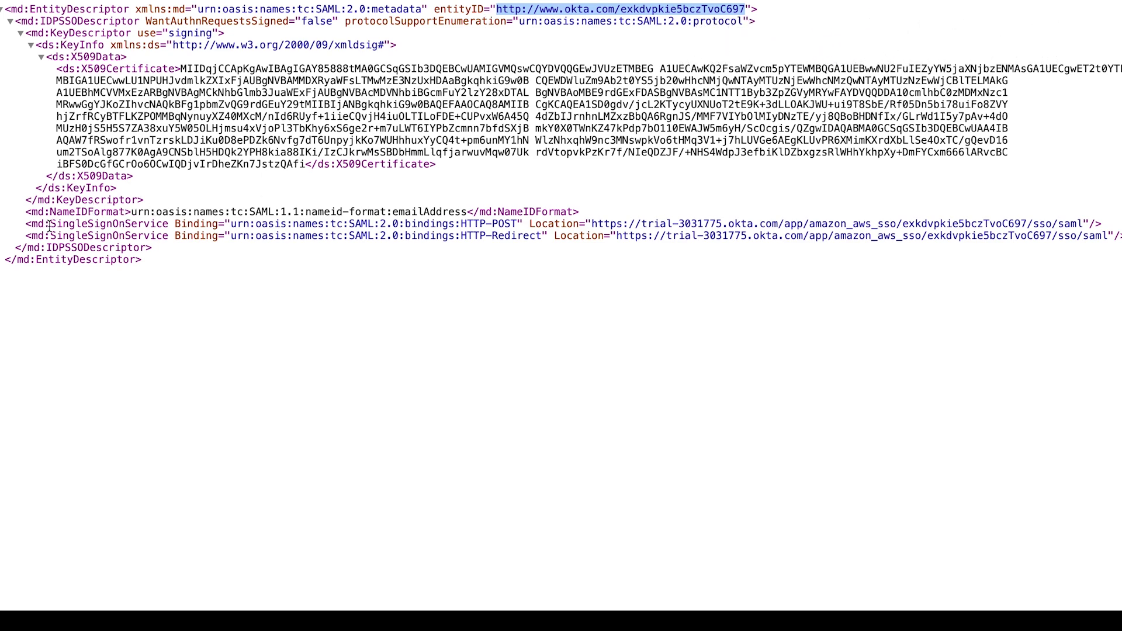
left_click_drag(25, 224, 1079, 224)
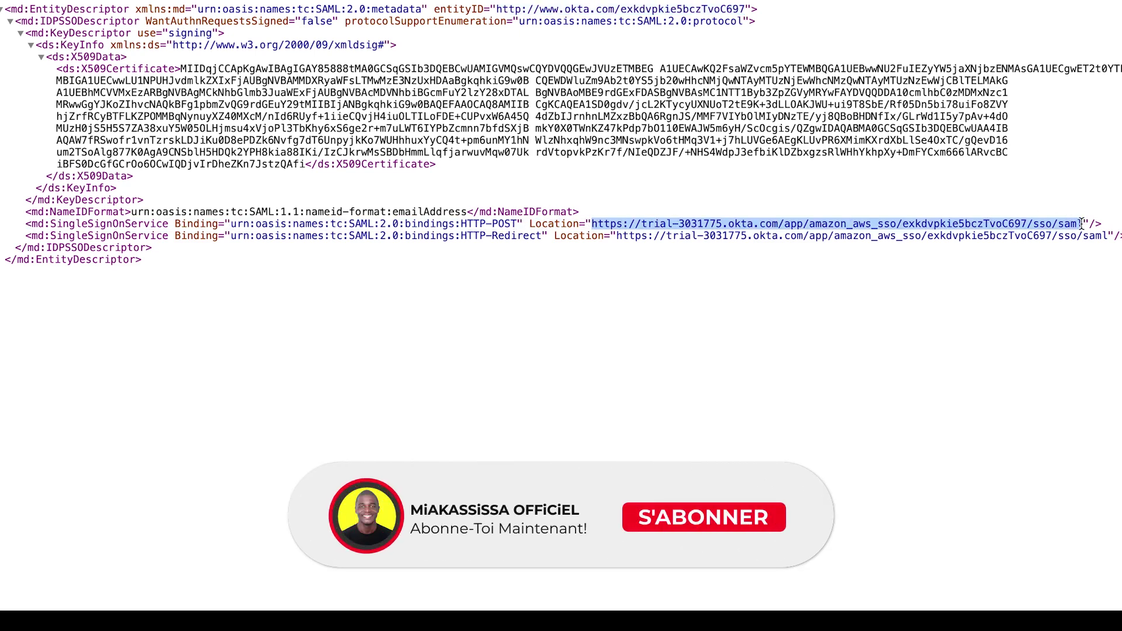
right_click(1081, 224)
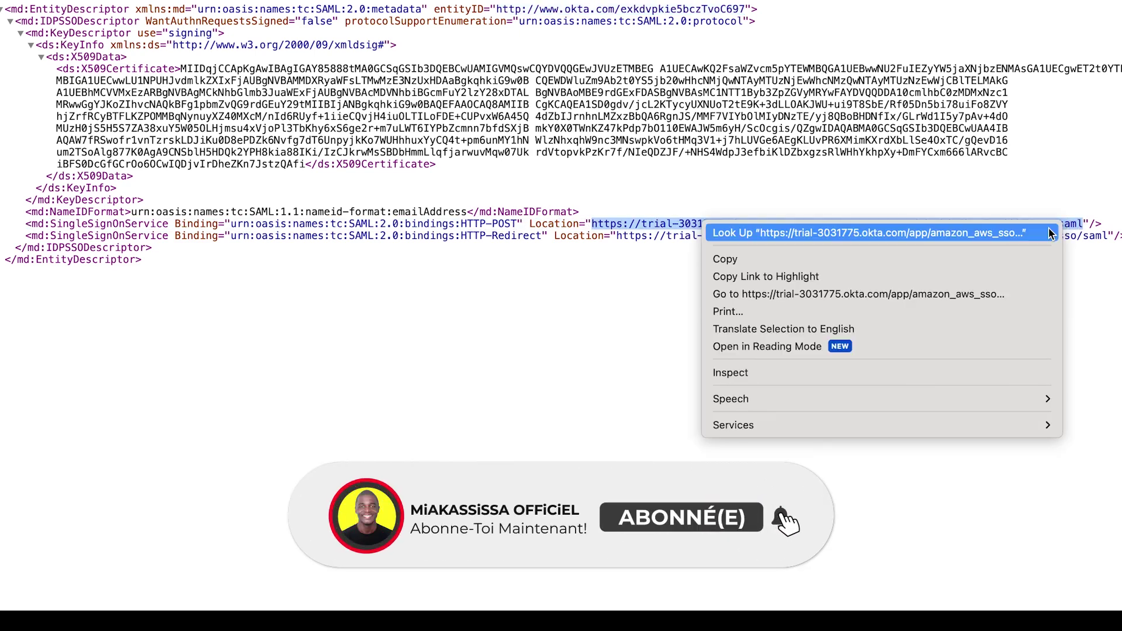
left_click(839, 261)
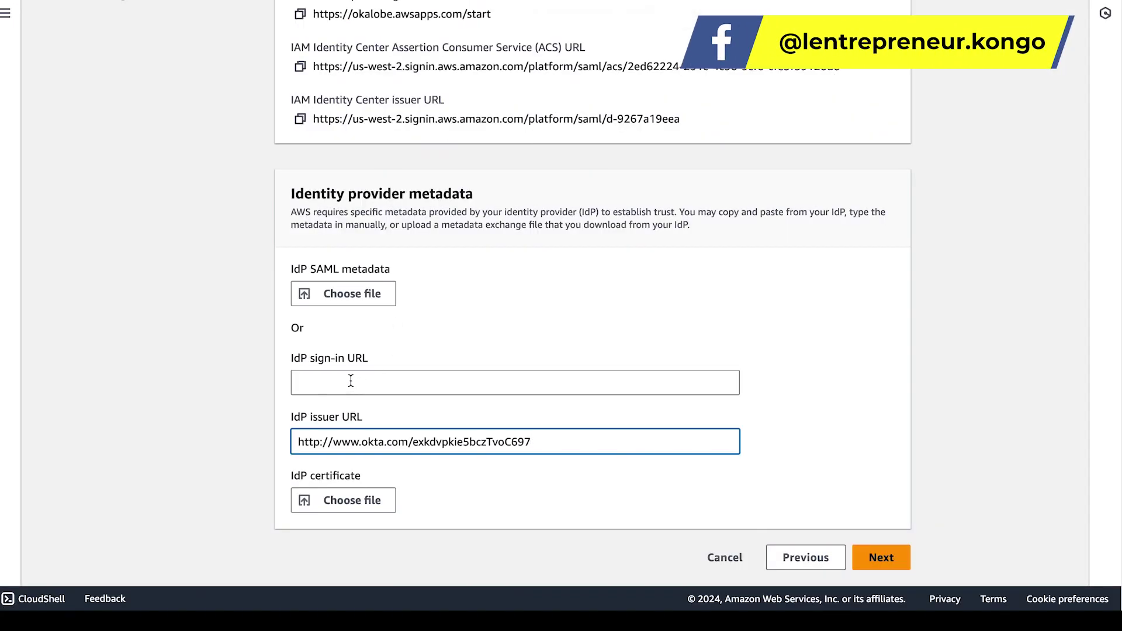
right_click(351, 382)
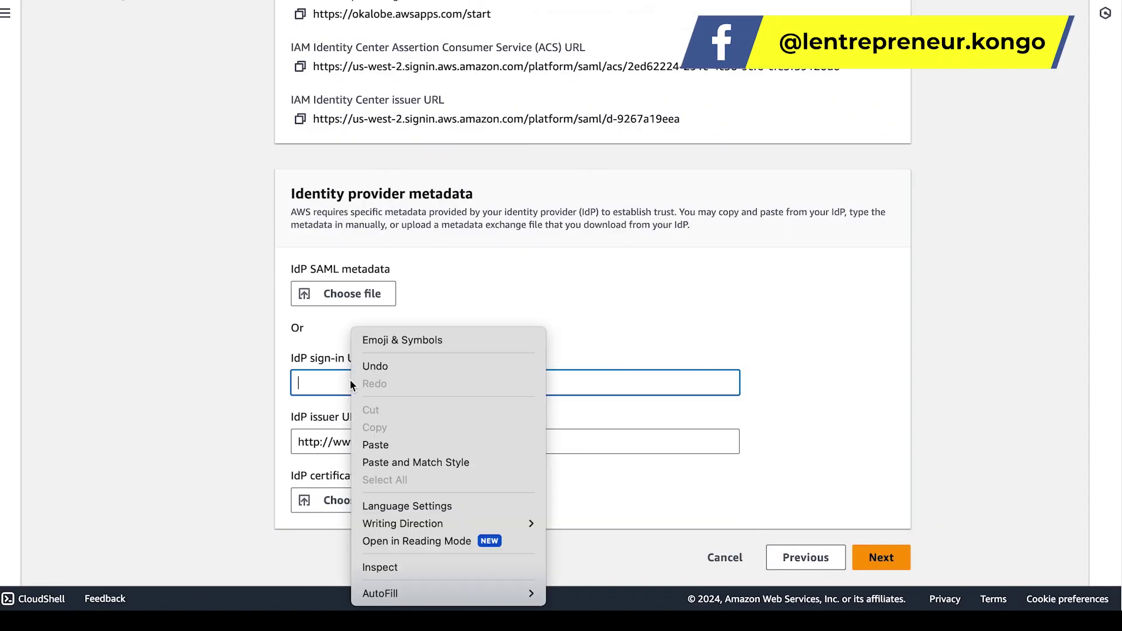
left_click(377, 445)
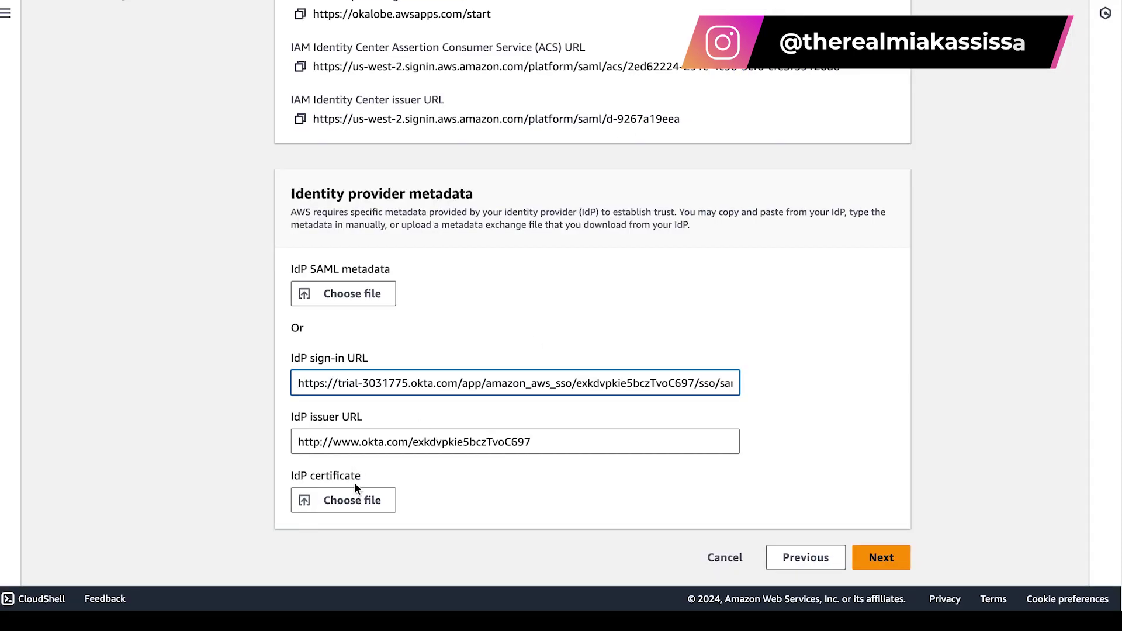
Upload okta.cert as the IdP certificate and continue to the change confirmation.
left_click(352, 501)
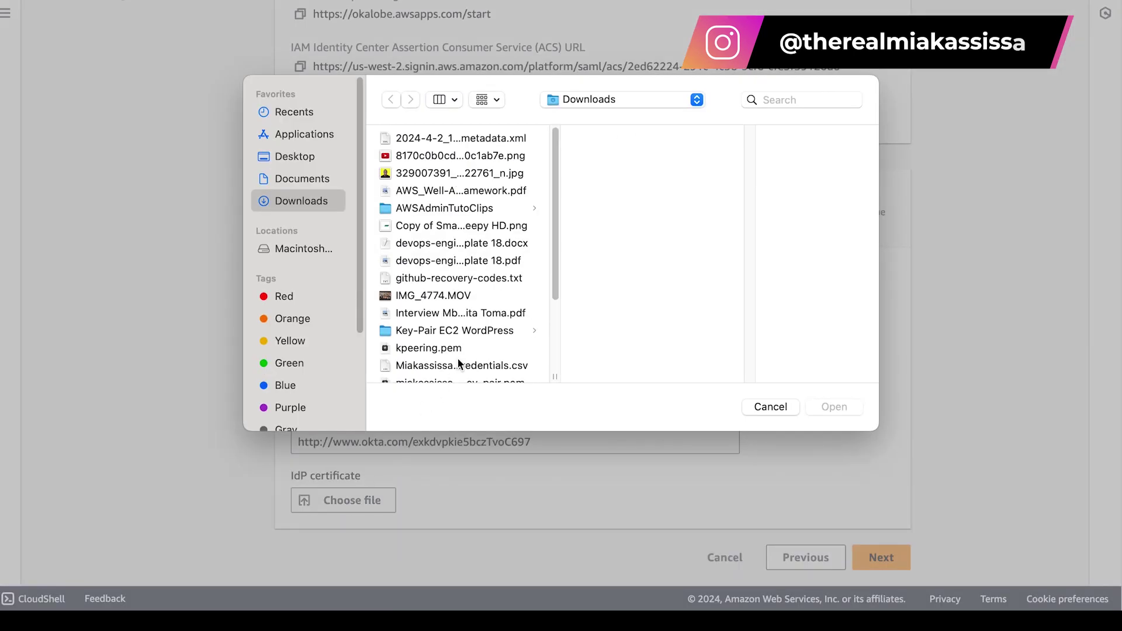
type("okta")
left_click(853, 408)
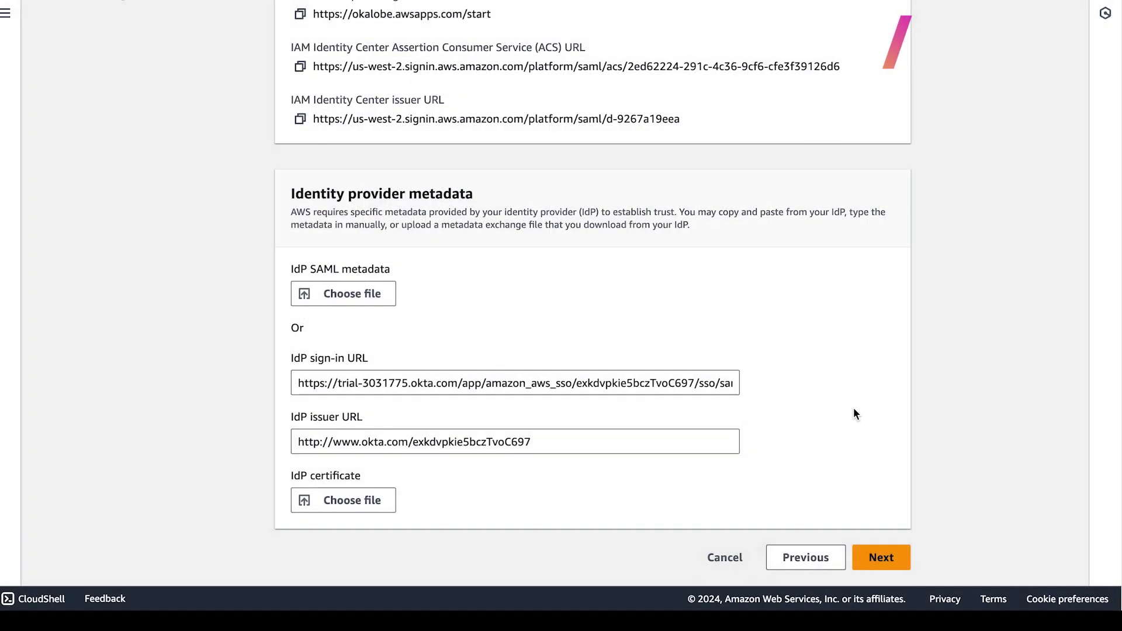
scroll(775, 416, "down", 2)
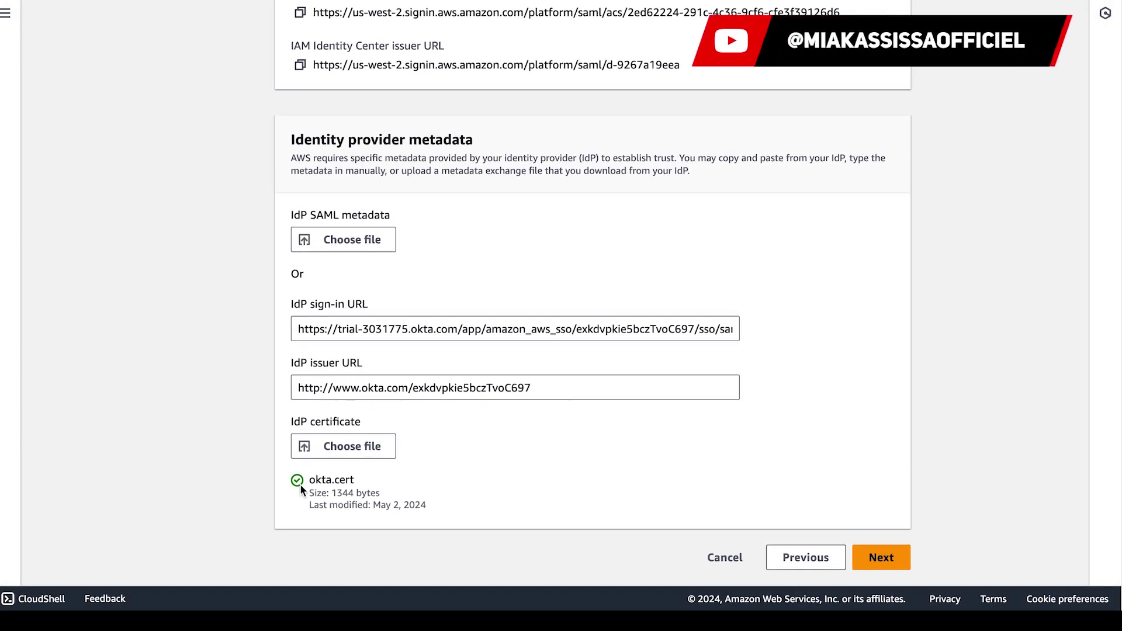
left_click_drag(294, 479, 371, 483)
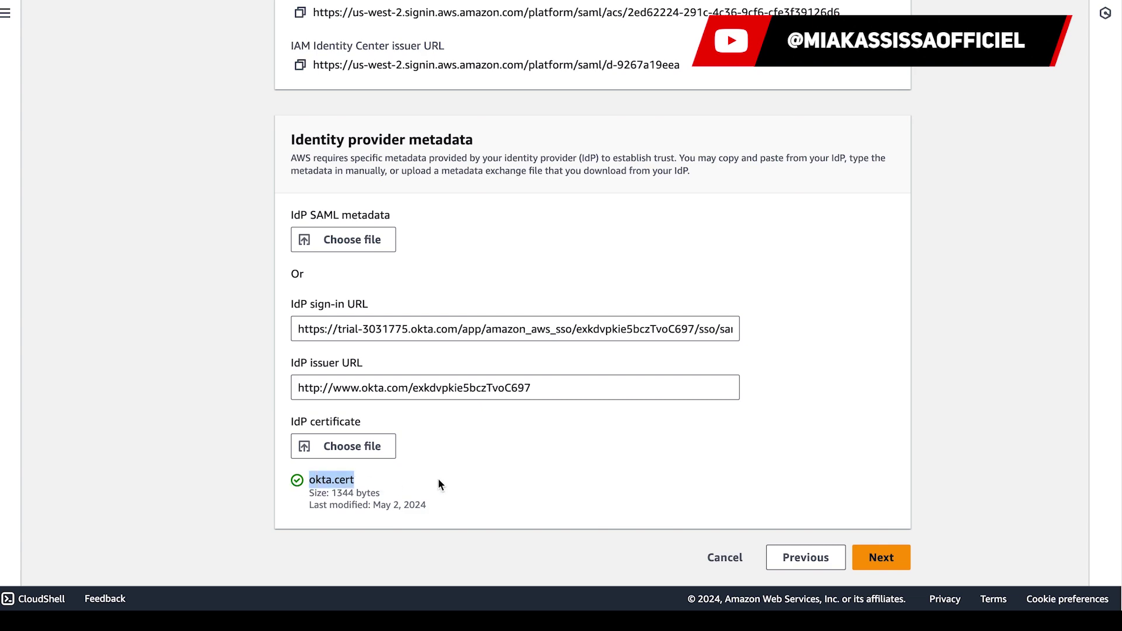
left_click(881, 557)
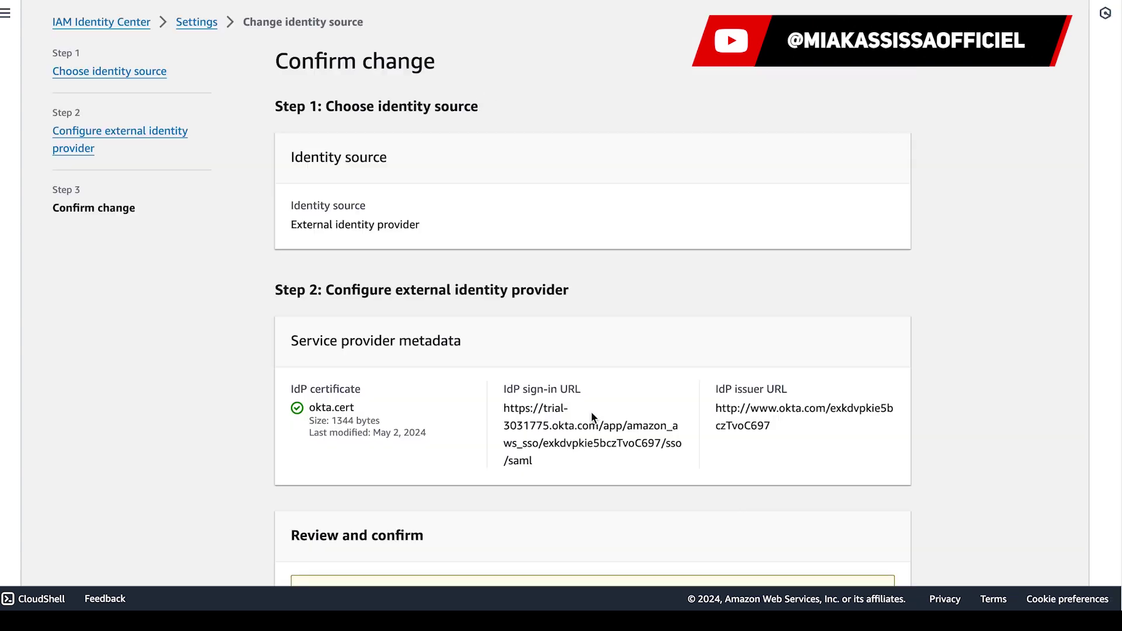
Review the listed consequences of the identity source change, including the requirement to provision users in the IdP.
scroll(590, 416, "down", 9)
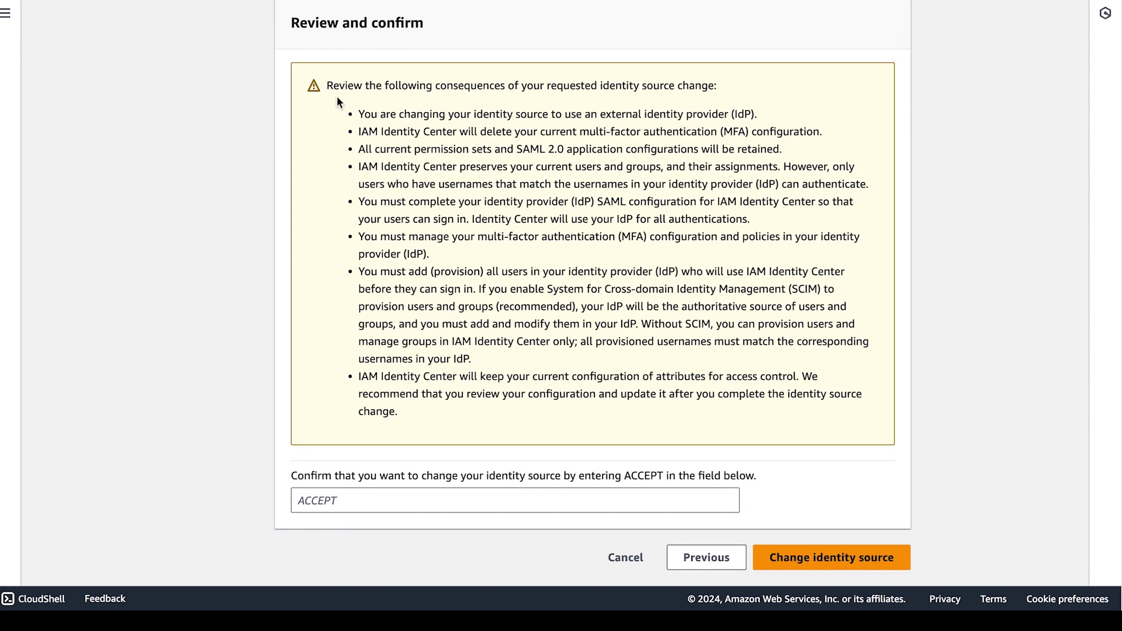
left_click_drag(327, 81, 498, 85)
left_click(627, 72)
left_click_drag(328, 86, 719, 87)
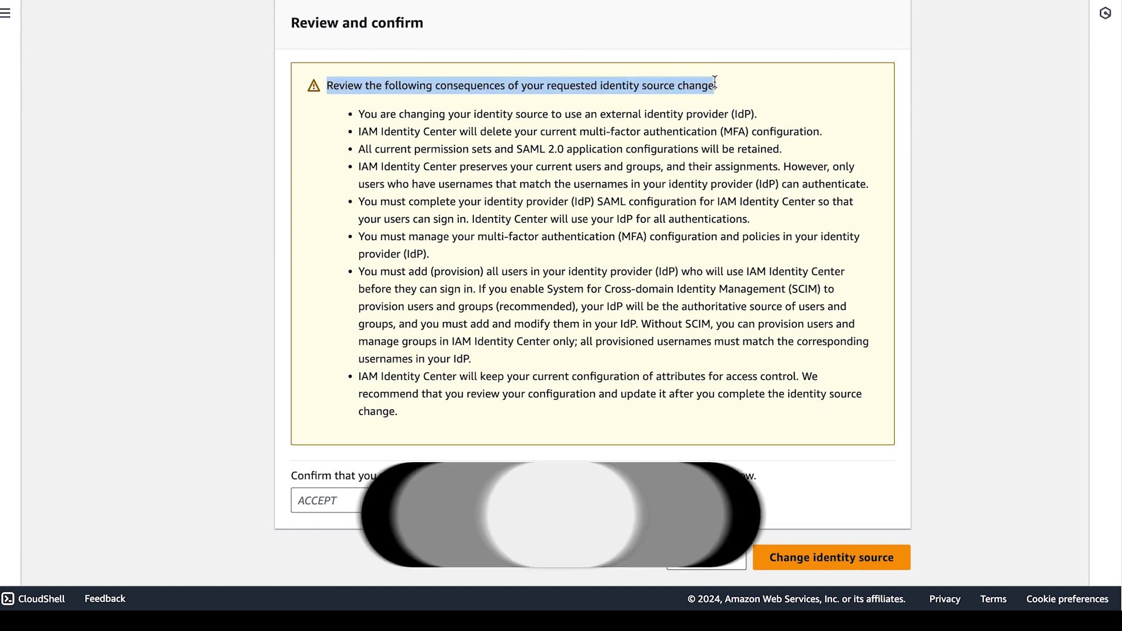
left_click_drag(358, 114, 765, 110)
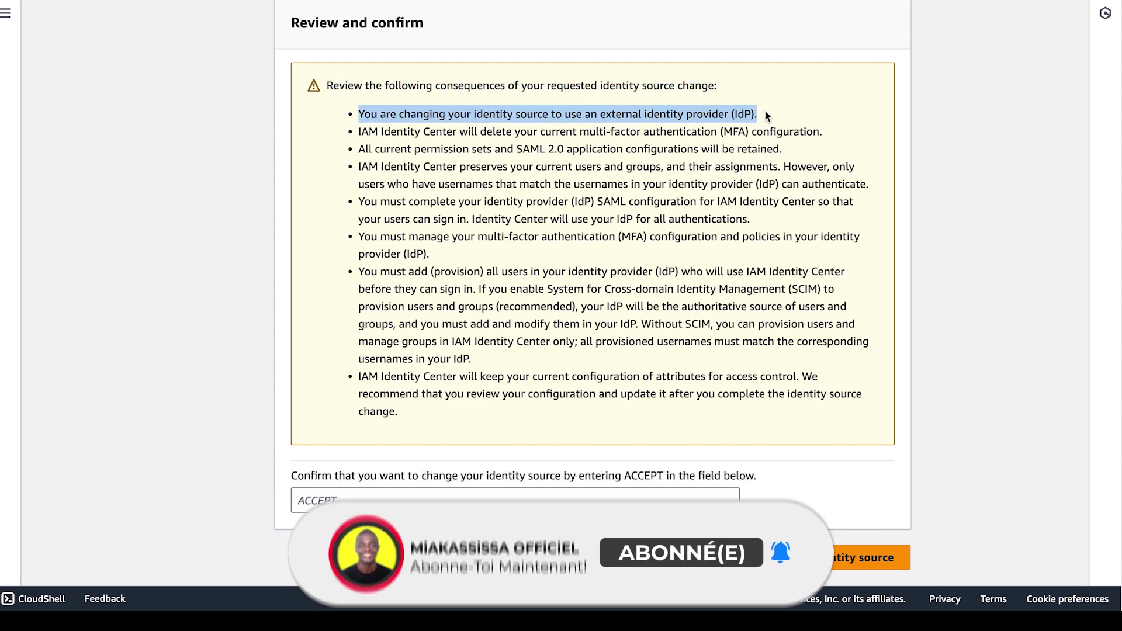
left_click_drag(359, 129, 461, 132)
left_click(480, 134)
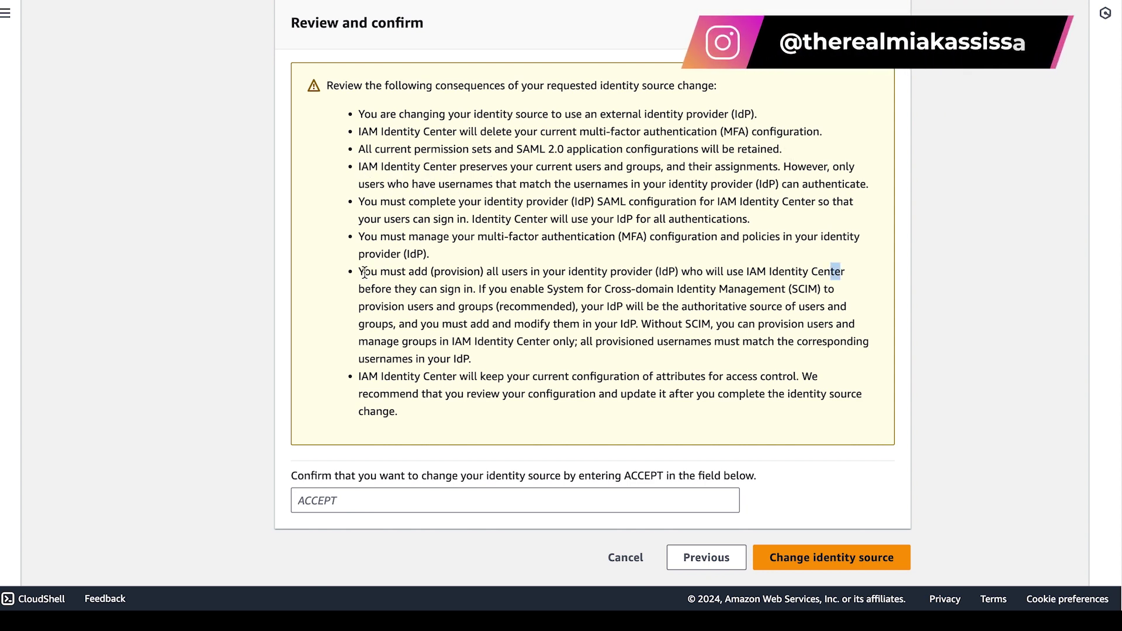
left_click_drag(360, 271, 474, 299)
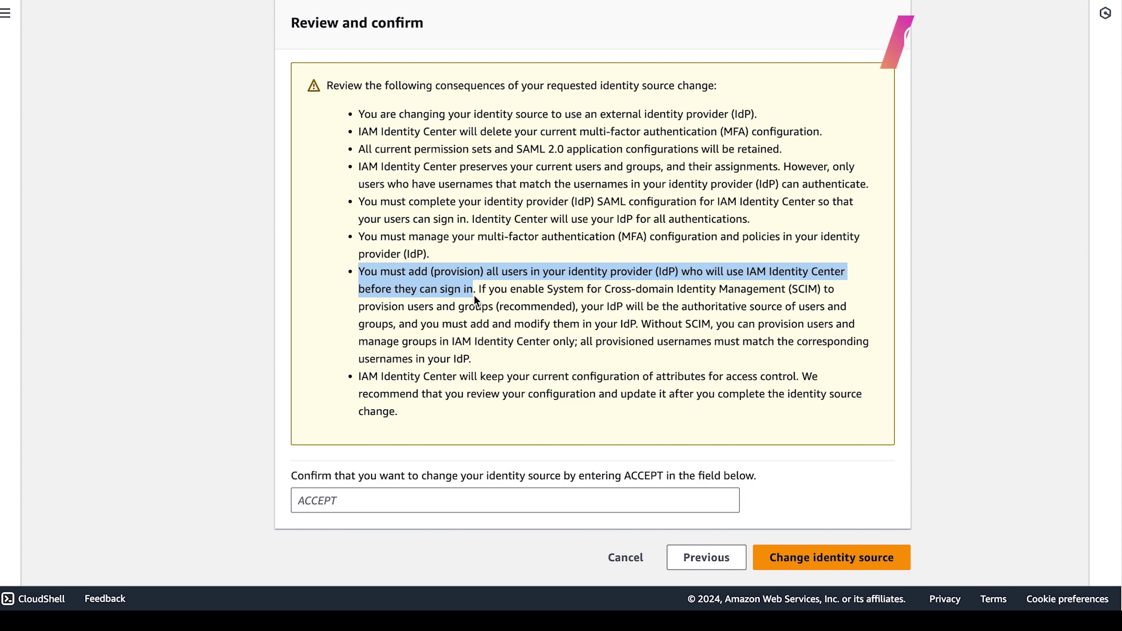
Confirm the identity source change by entering ACCEPT, and apply it.
left_click(388, 501)
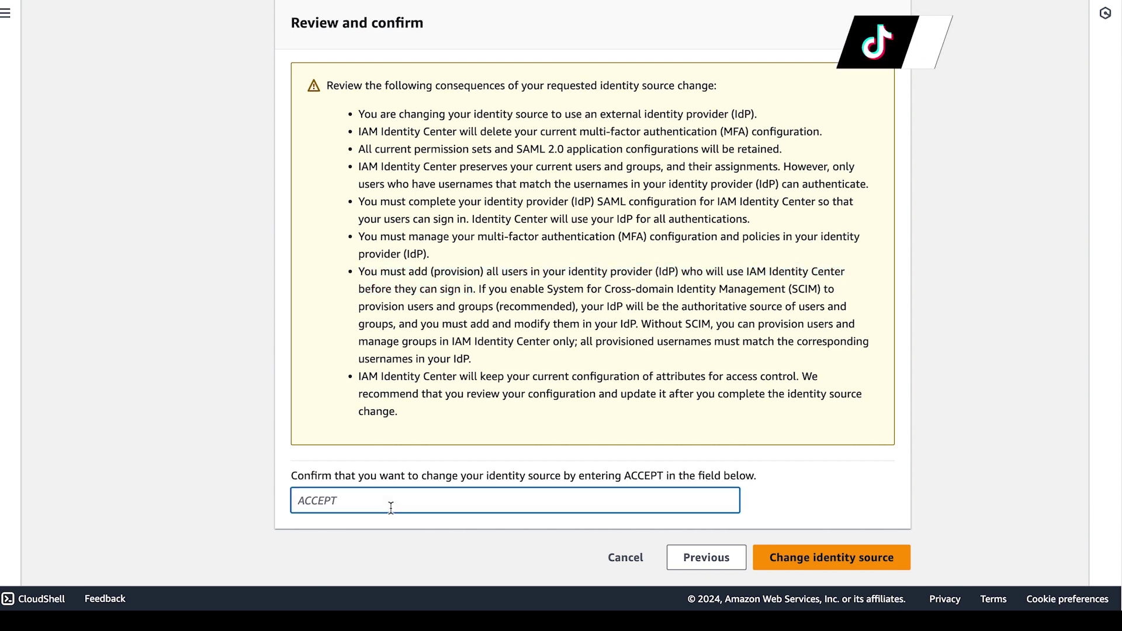
type("ACCEPT")
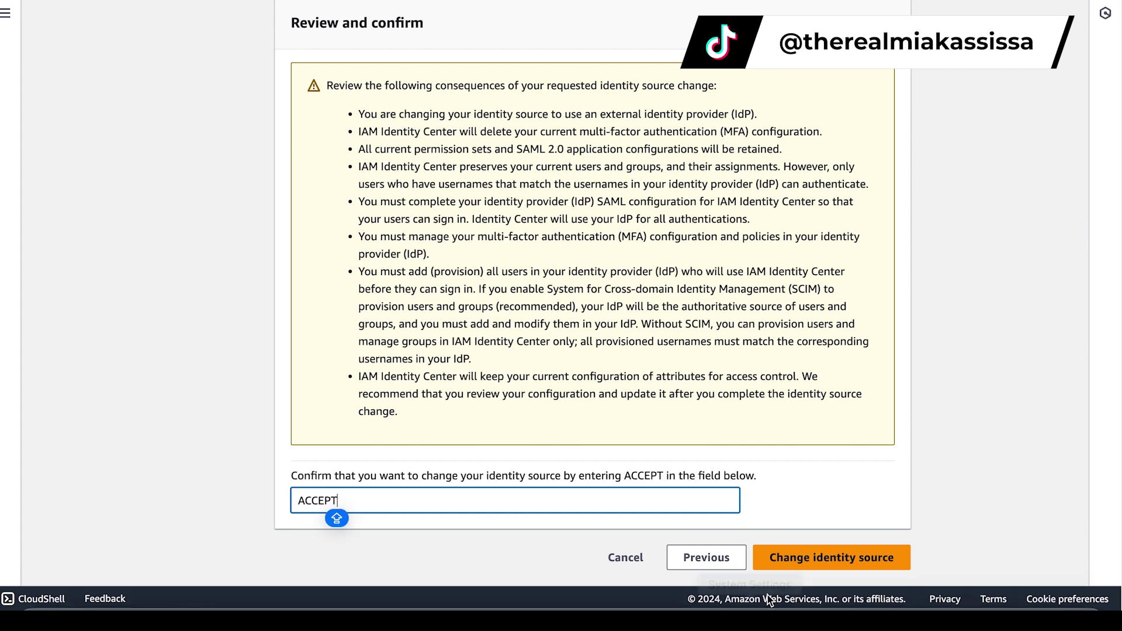
left_click(831, 557)
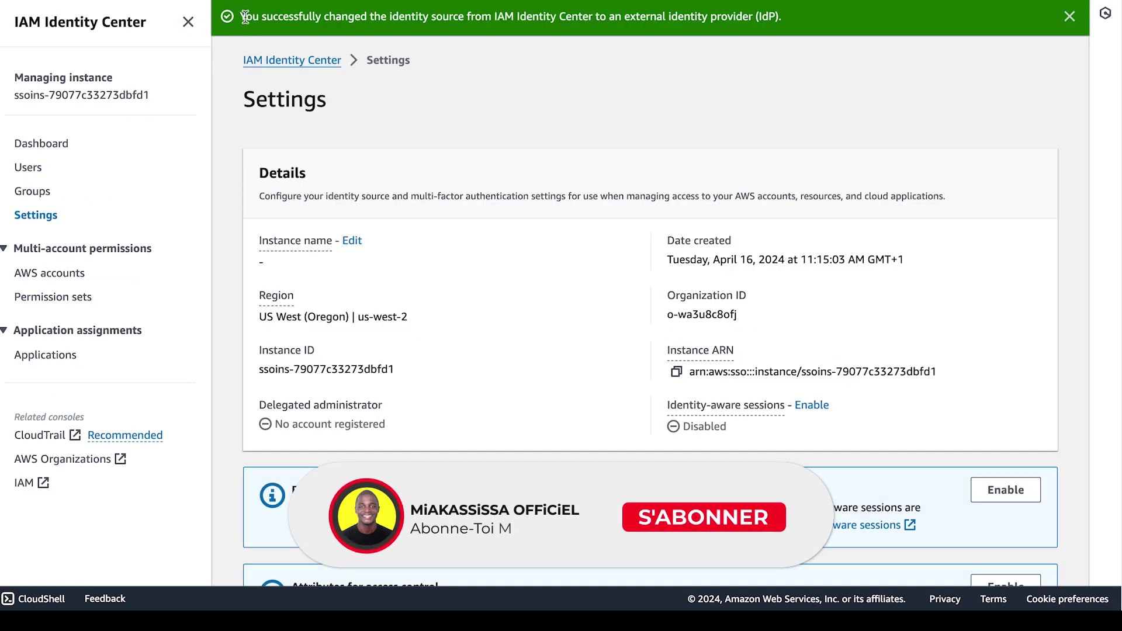
Examine the confirmation message and the identity source details, including the source type and authentication method.
left_click_drag(240, 16, 720, 26)
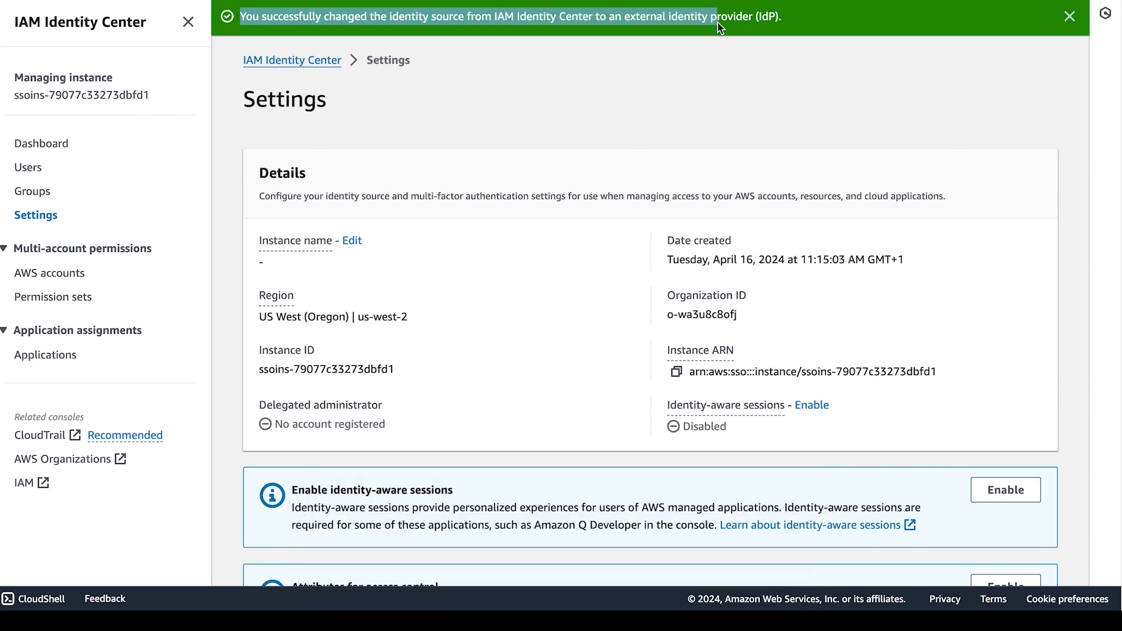
left_click_drag(788, 20, 787, 26)
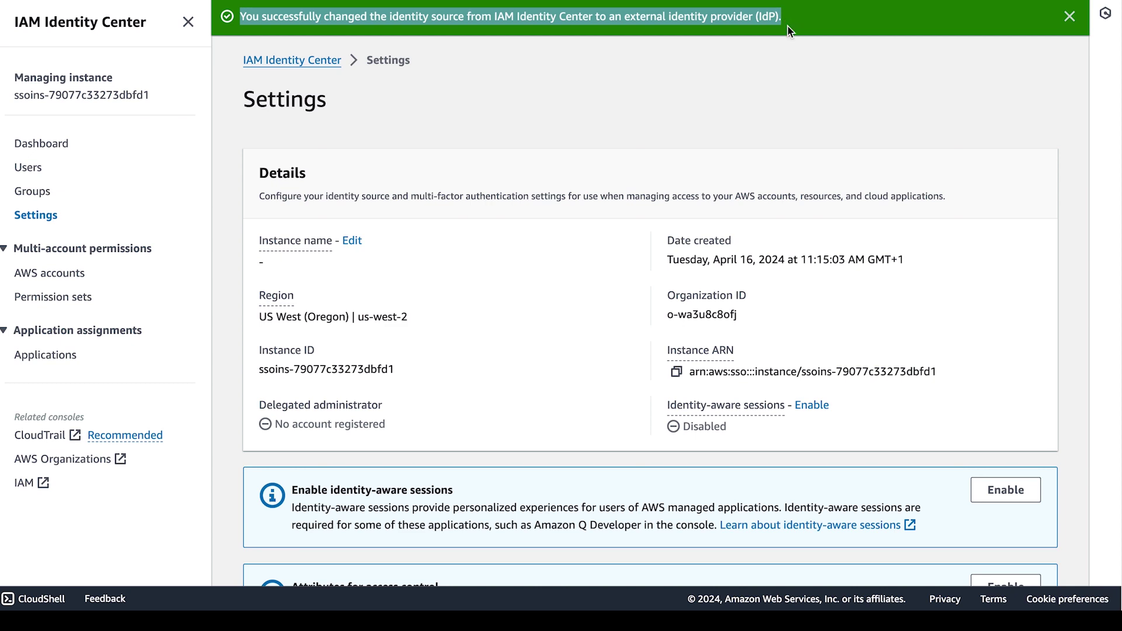
left_click(787, 26)
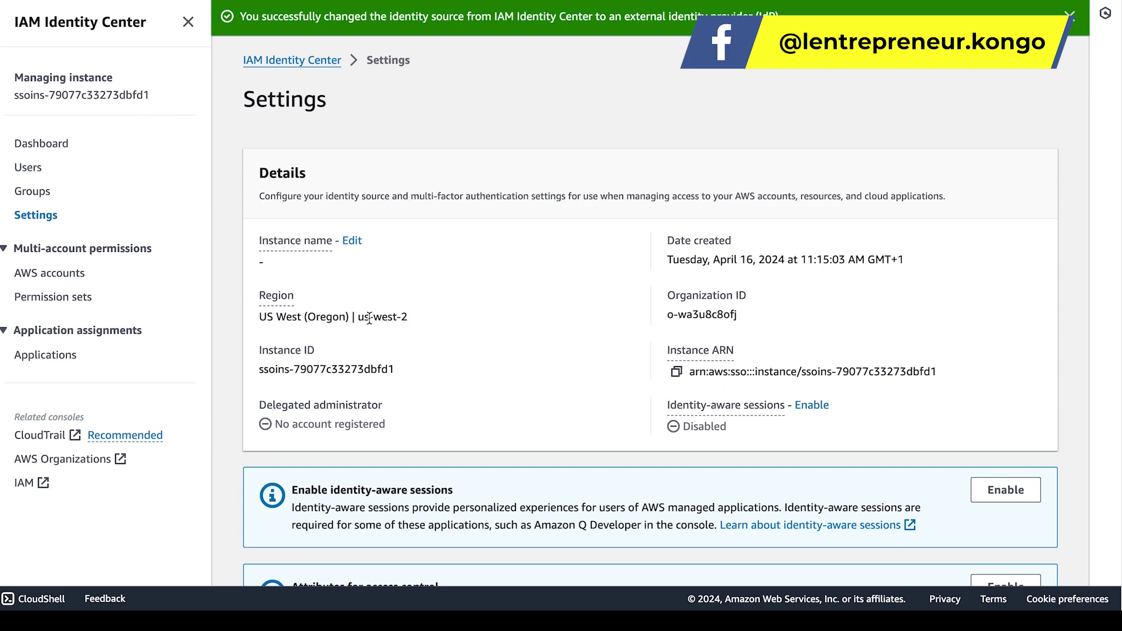
scroll(546, 359, "down", 1)
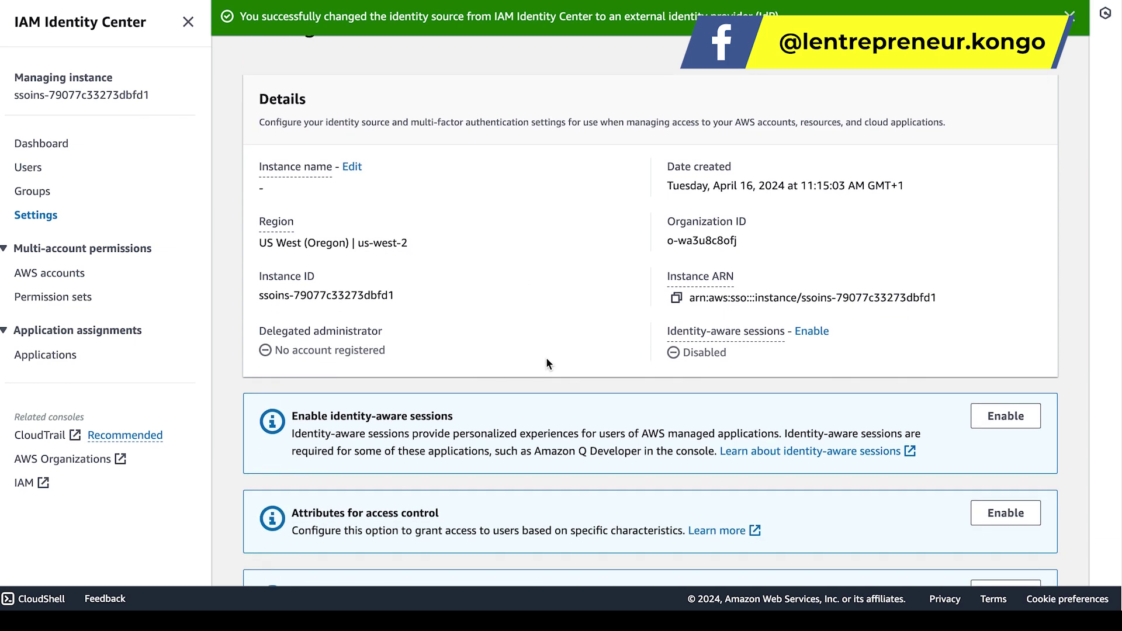
scroll(545, 363, "down", 3)
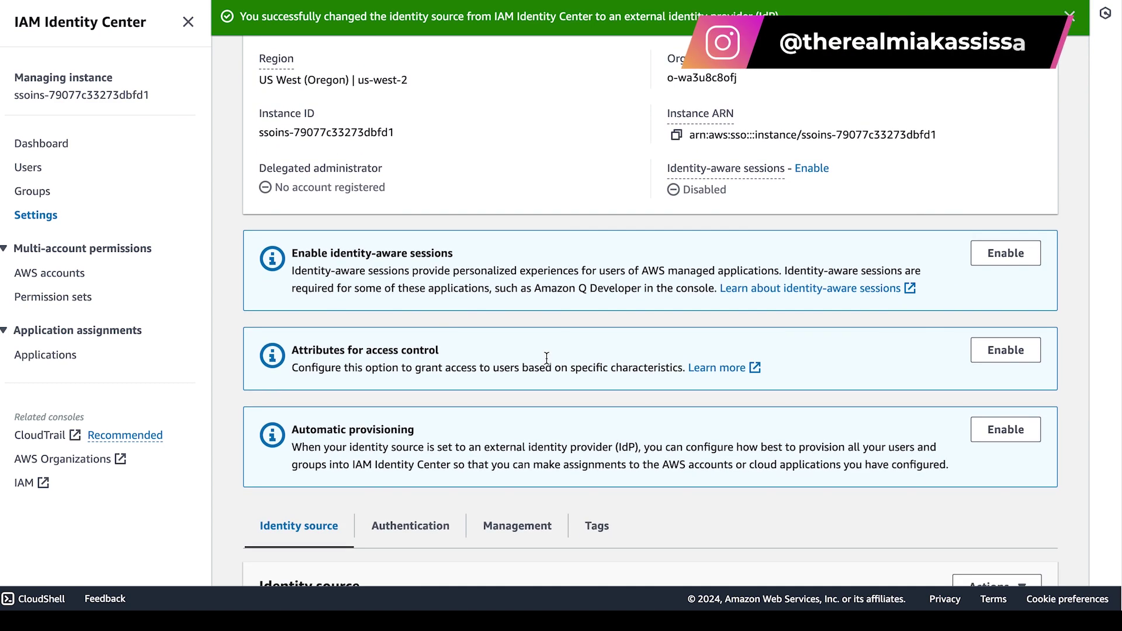
scroll(503, 328, "down", 5)
triple_click(395, 390)
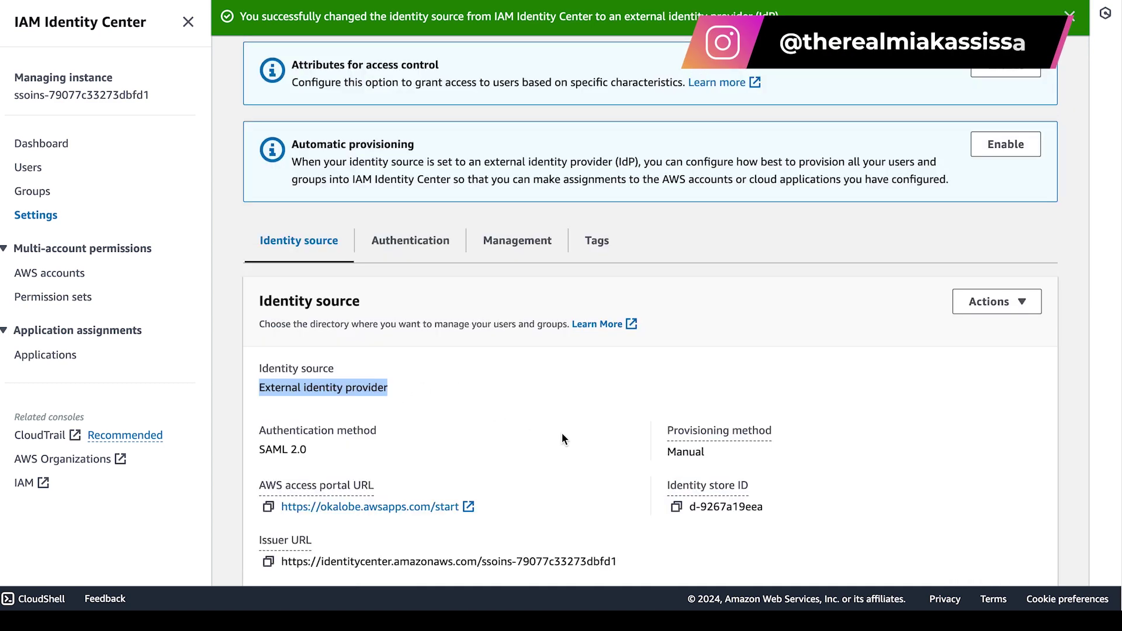
left_click(670, 456)
left_click_drag(312, 447, 256, 448)
scroll(580, 434, "down", 1)
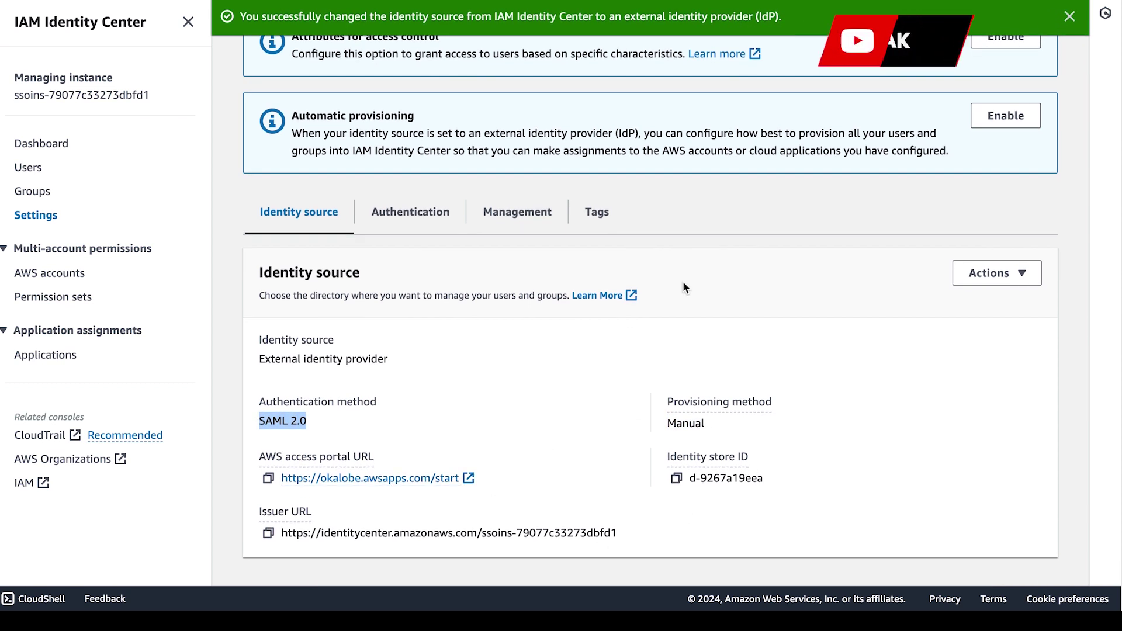
Enable automatic provisioning in the IAM Identity Center settings.
scroll(567, 310, "up", 1)
scroll(567, 313, "up", 9)
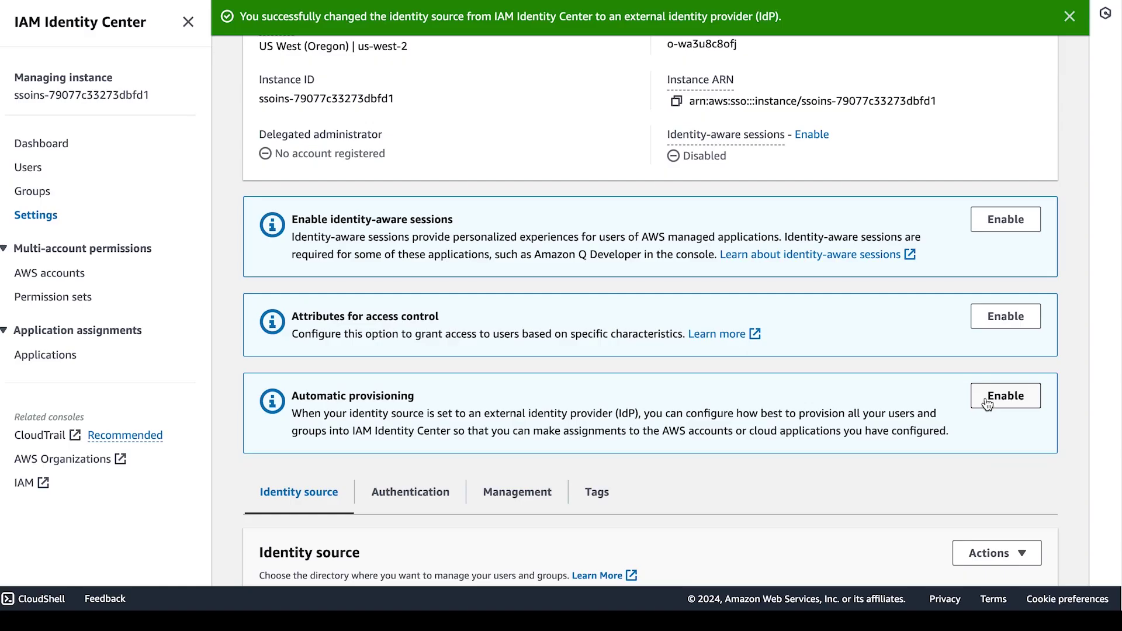
left_click(1003, 398)
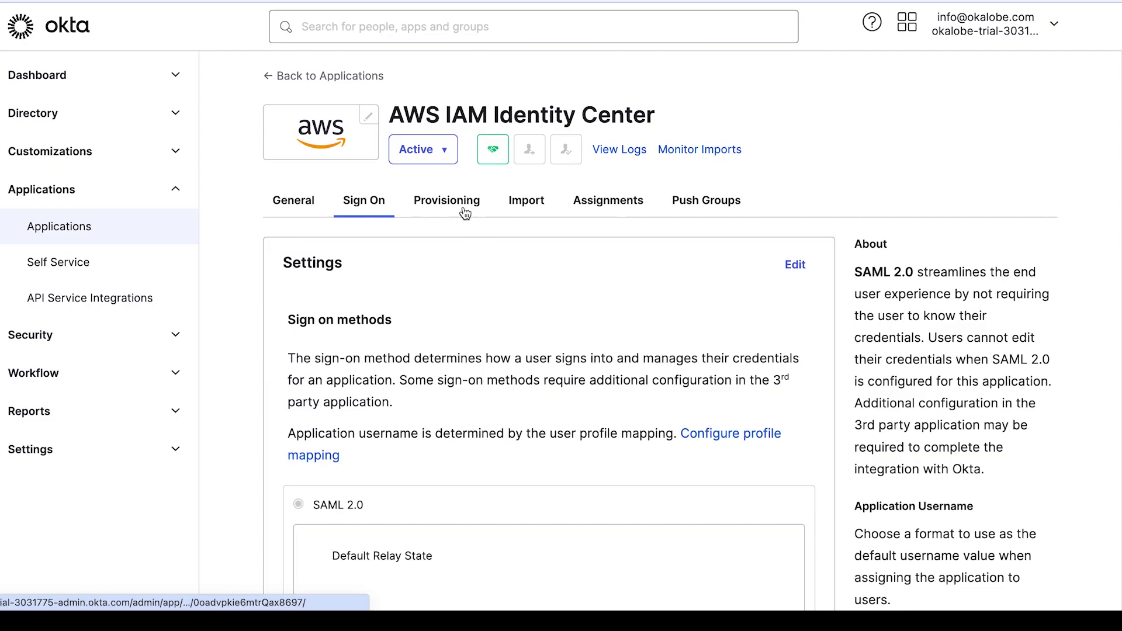
Switch to Okta and view the provisioning settings of the AWS IAM Identity Center application.
left_click(464, 212)
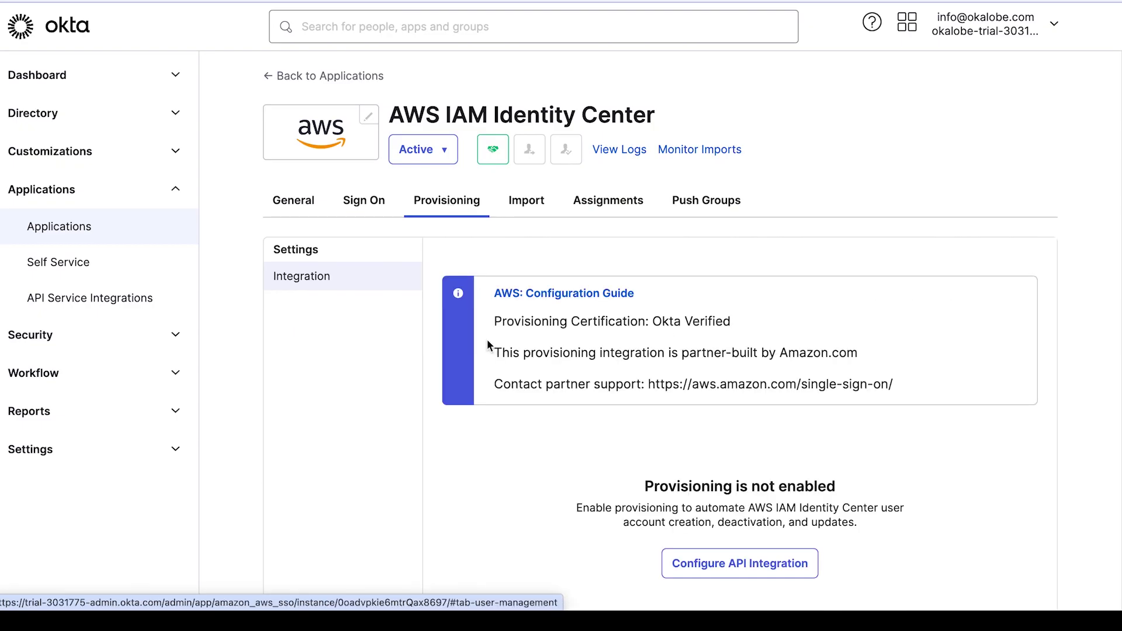
scroll(622, 425, "down", 1)
scroll(622, 422, "down", 2)
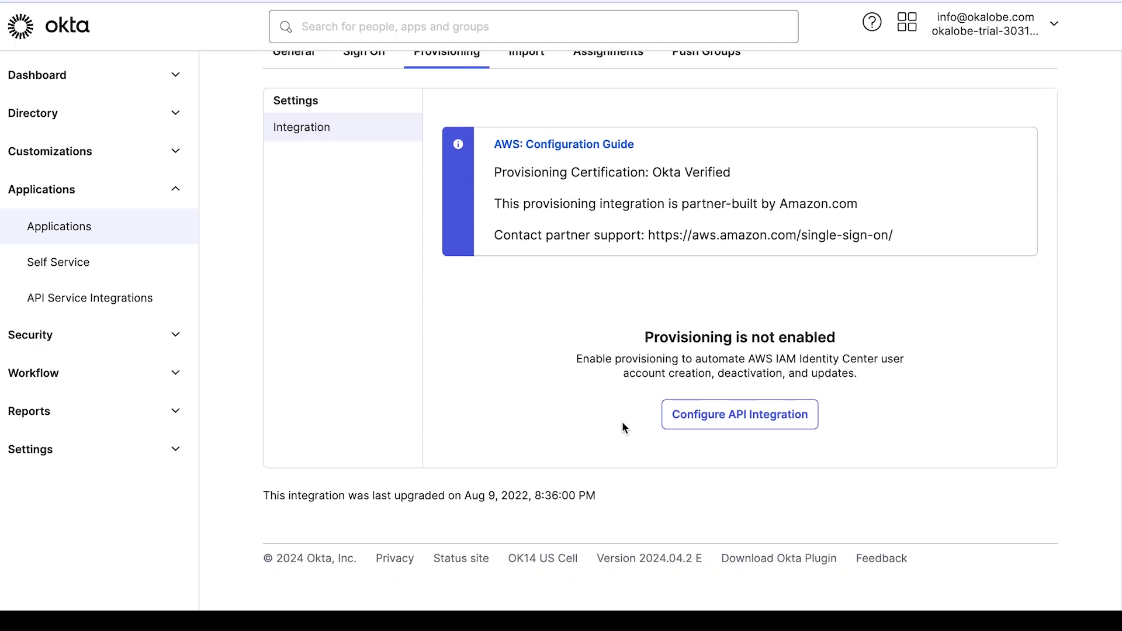
scroll(622, 422, "up", 2)
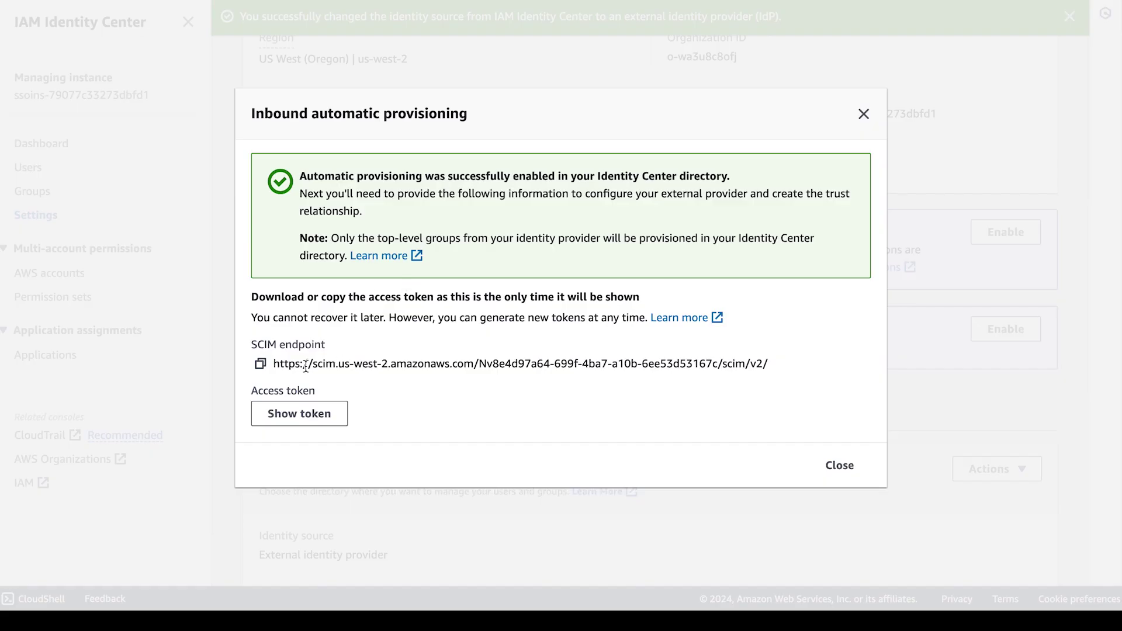
Enable API integration for the Okta application and enter the SCIM endpoint copied from AWS as the base URL.
left_click(261, 365)
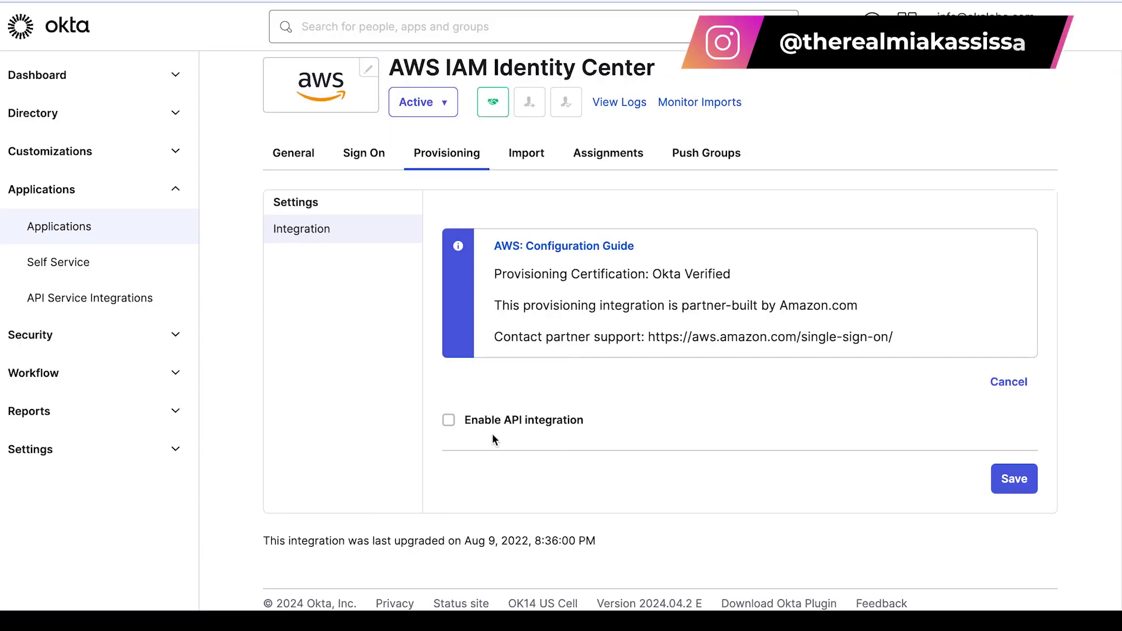
left_click(492, 422)
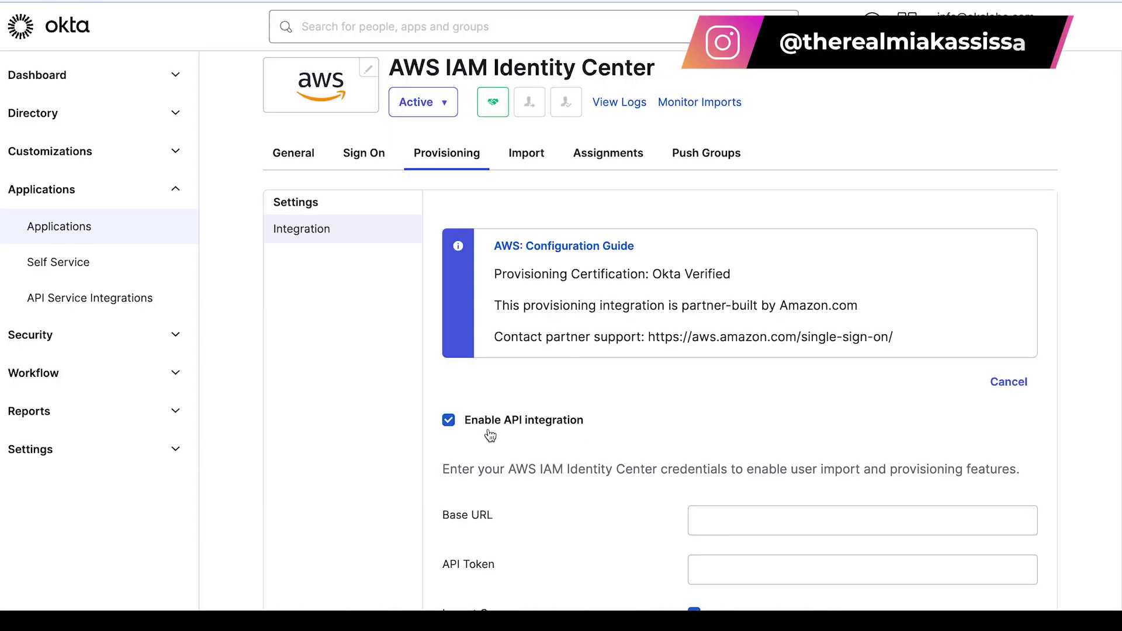
scroll(665, 437, "down", 4)
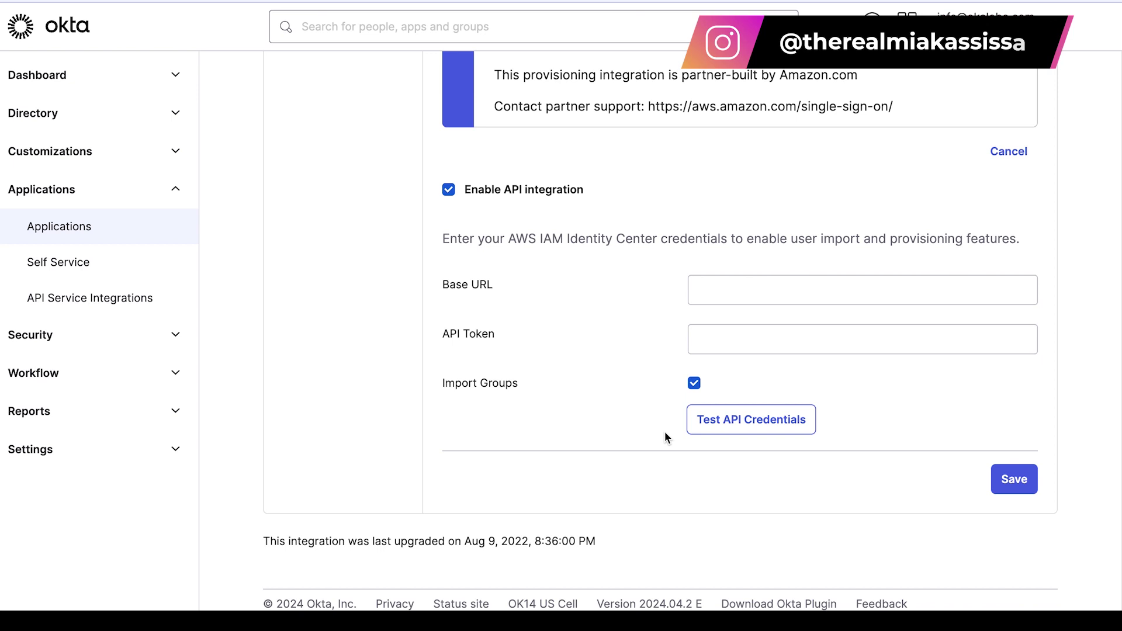
left_click(719, 298)
key("ctrl+v")
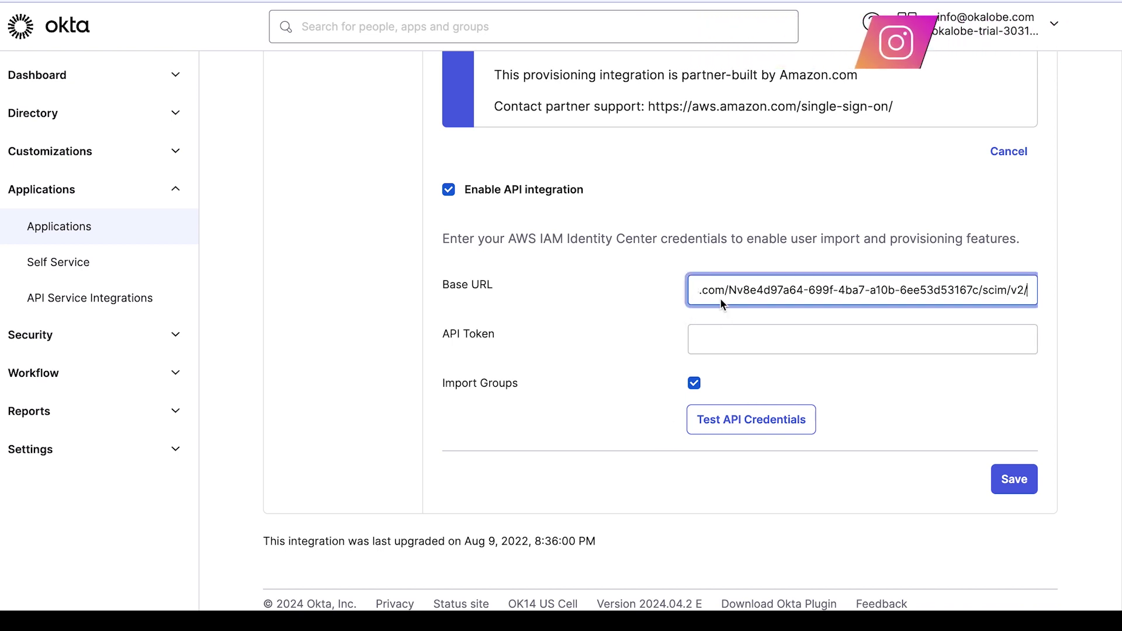
key("Home")
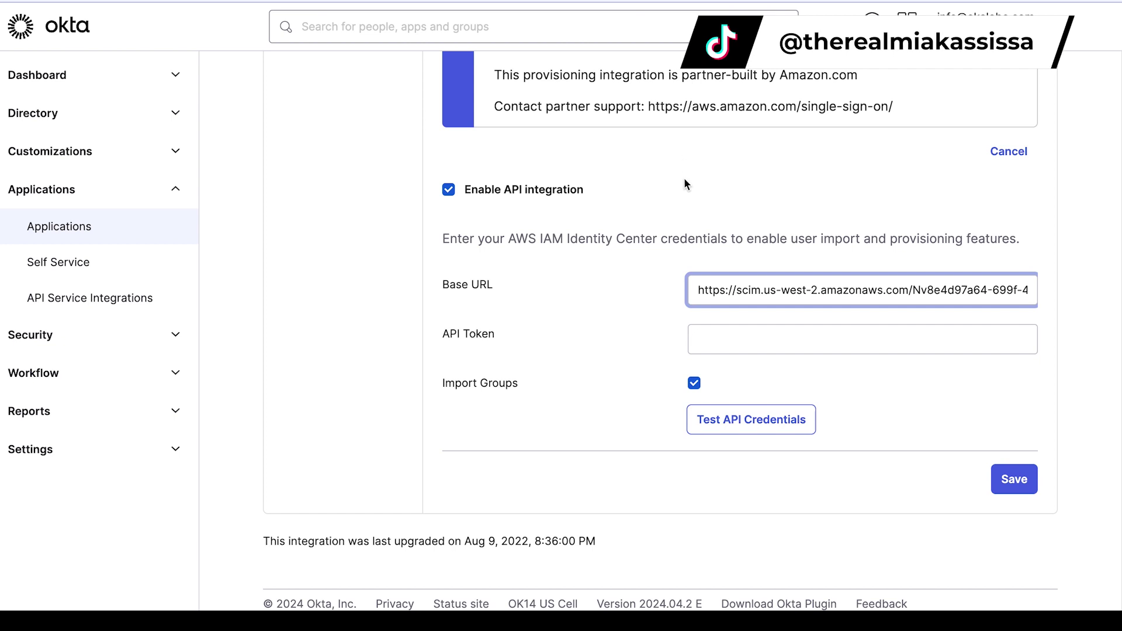
left_click_drag(742, 291, 757, 291)
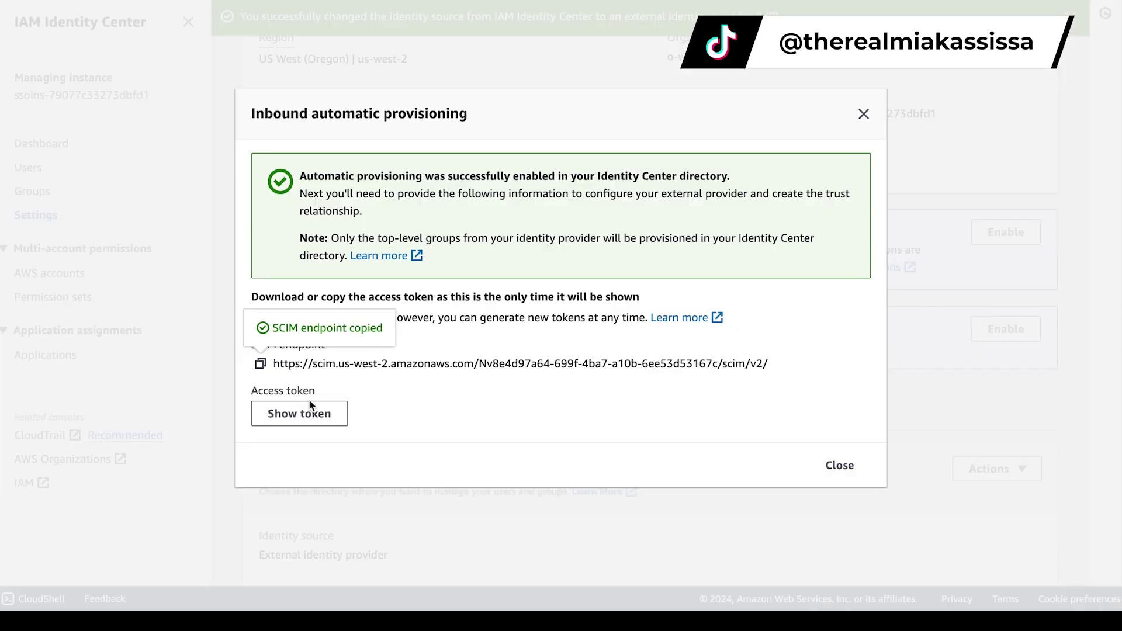
Copy the access token from AWS, paste it as the API token in Okta, and test the API credentials.
left_click(297, 411)
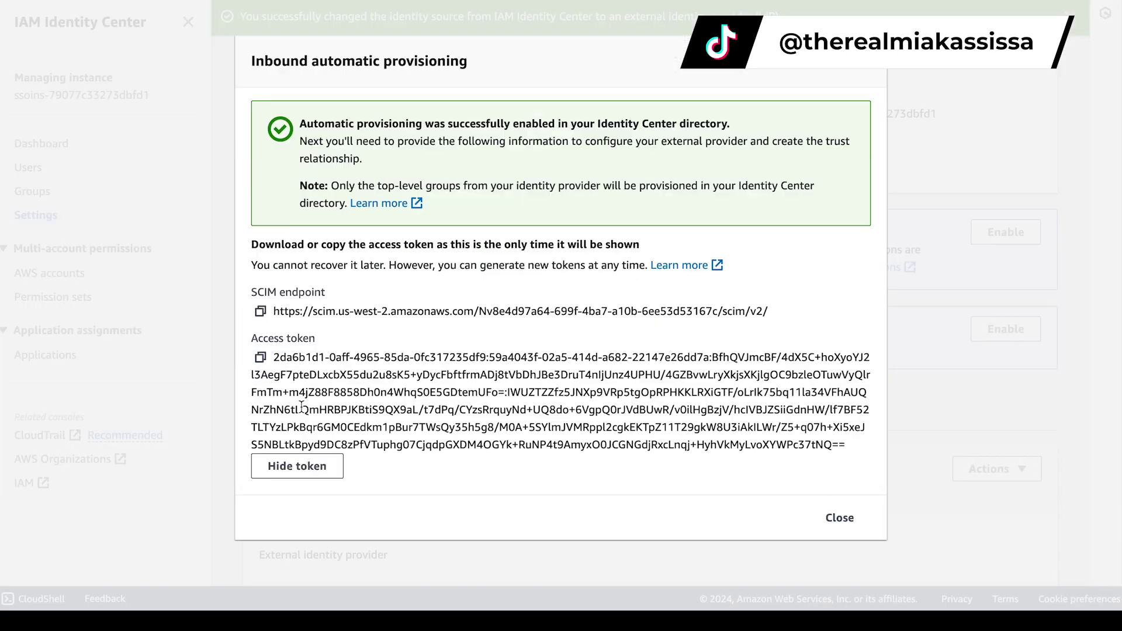
left_click(261, 358)
left_click(297, 465)
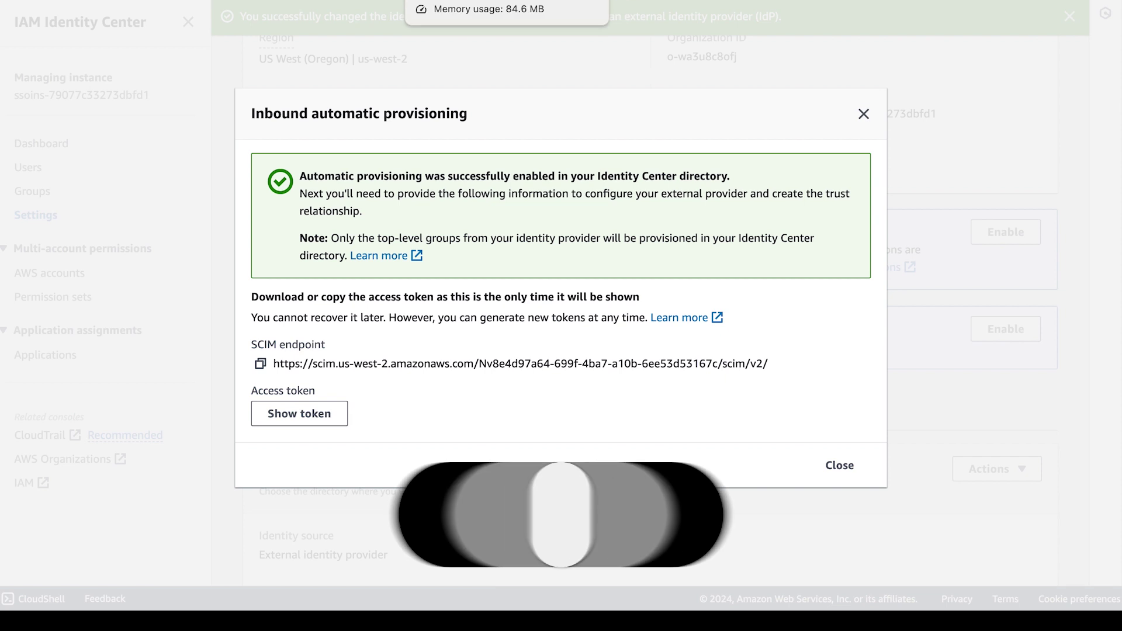
left_click(444, 1)
left_click(751, 342)
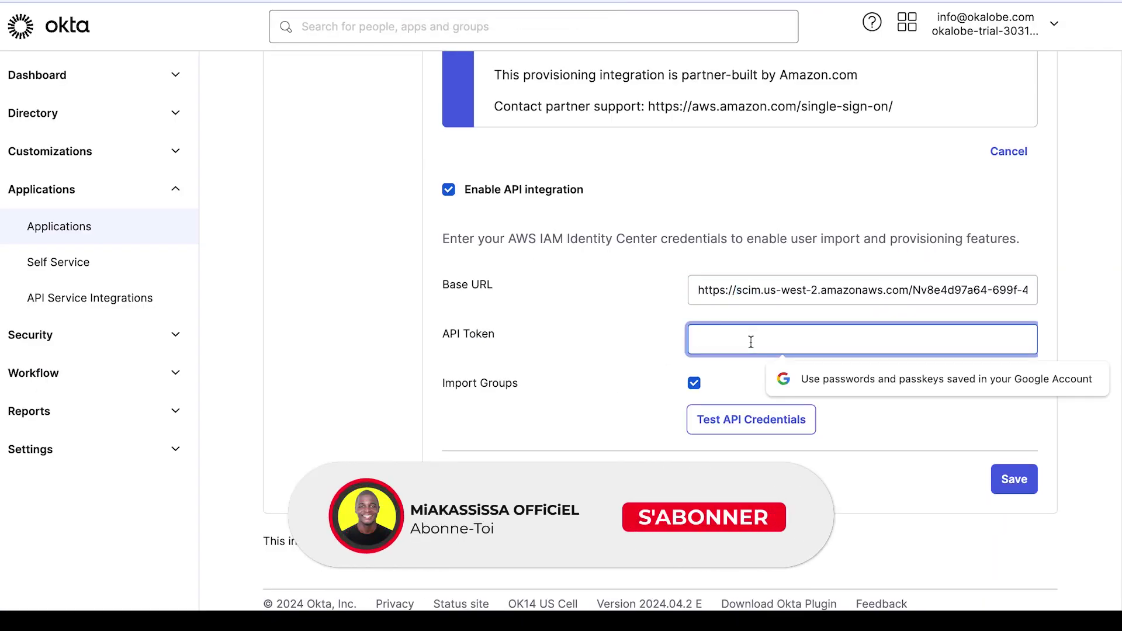
key("ctrl+v")
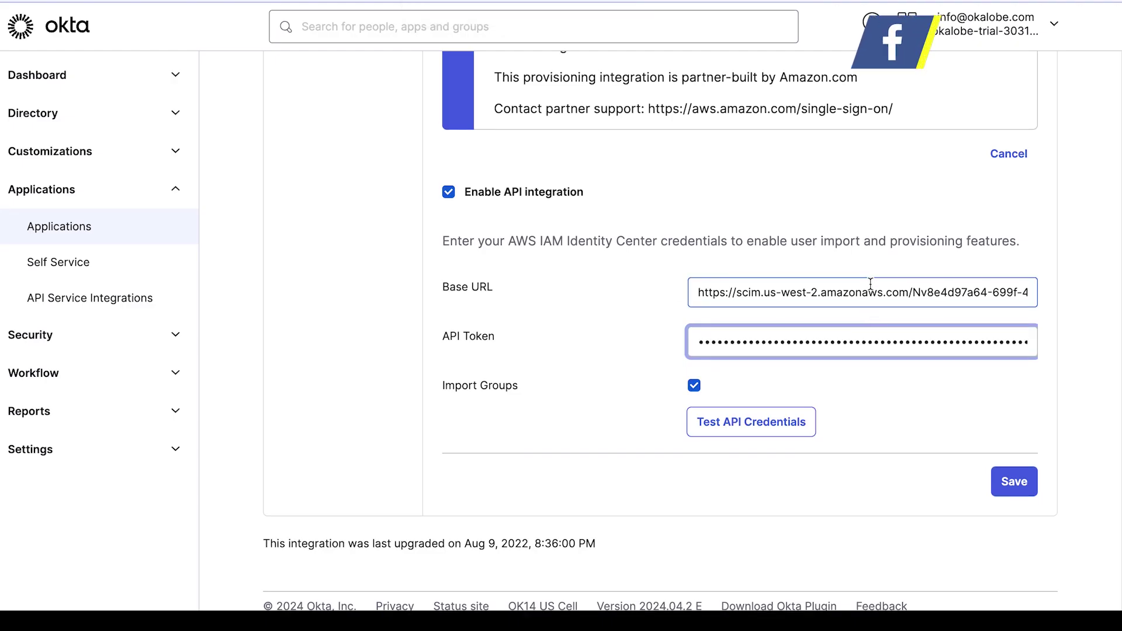
left_click(774, 436)
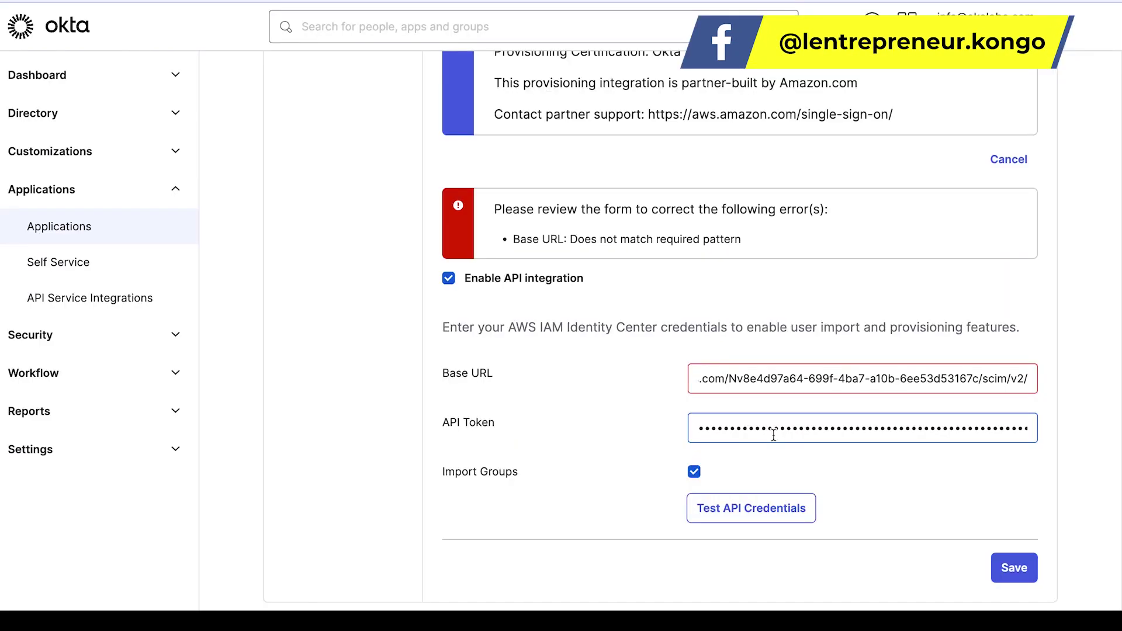
Remove the trailing slash from the base URL so it ends in /scim/v2, and test the API credentials again.
left_click(901, 385)
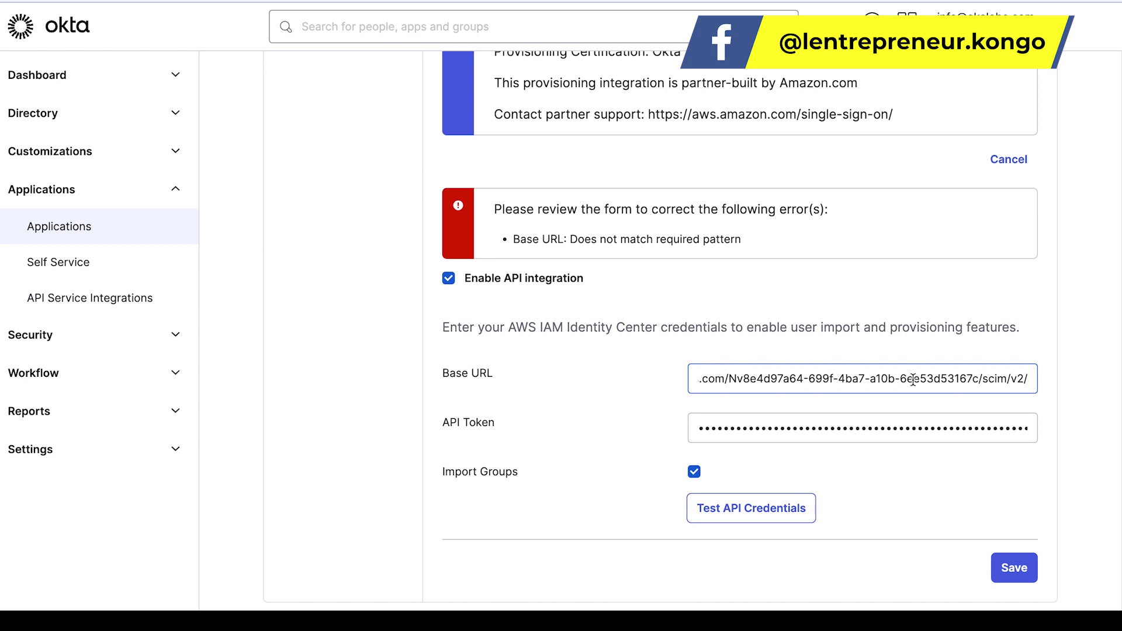
left_click(1025, 381)
key("BackSpace")
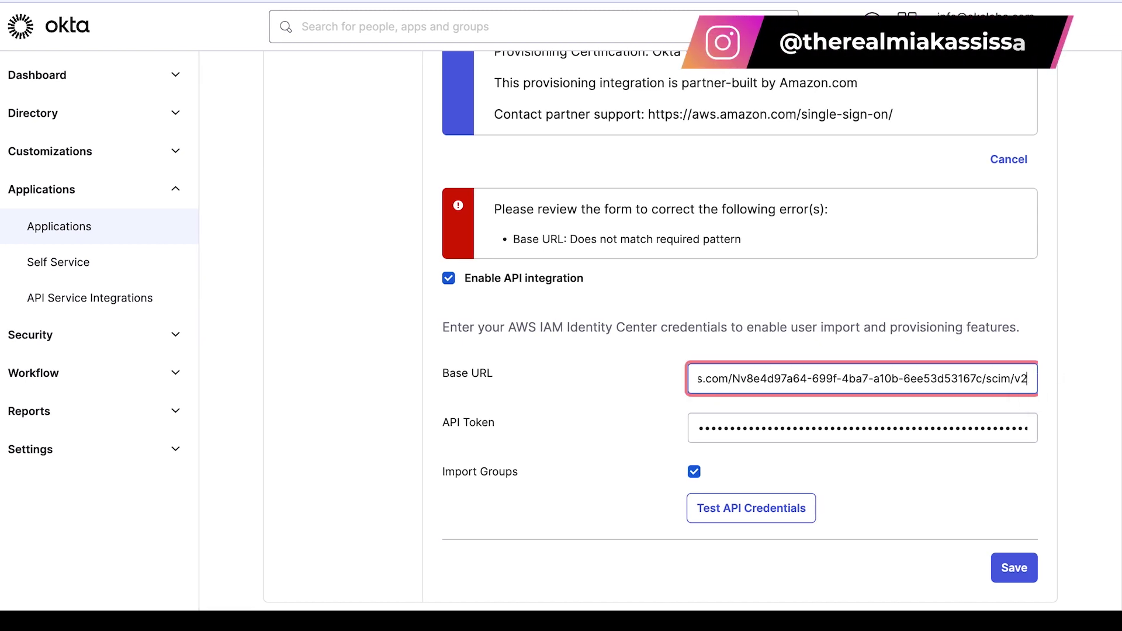
left_click(762, 497)
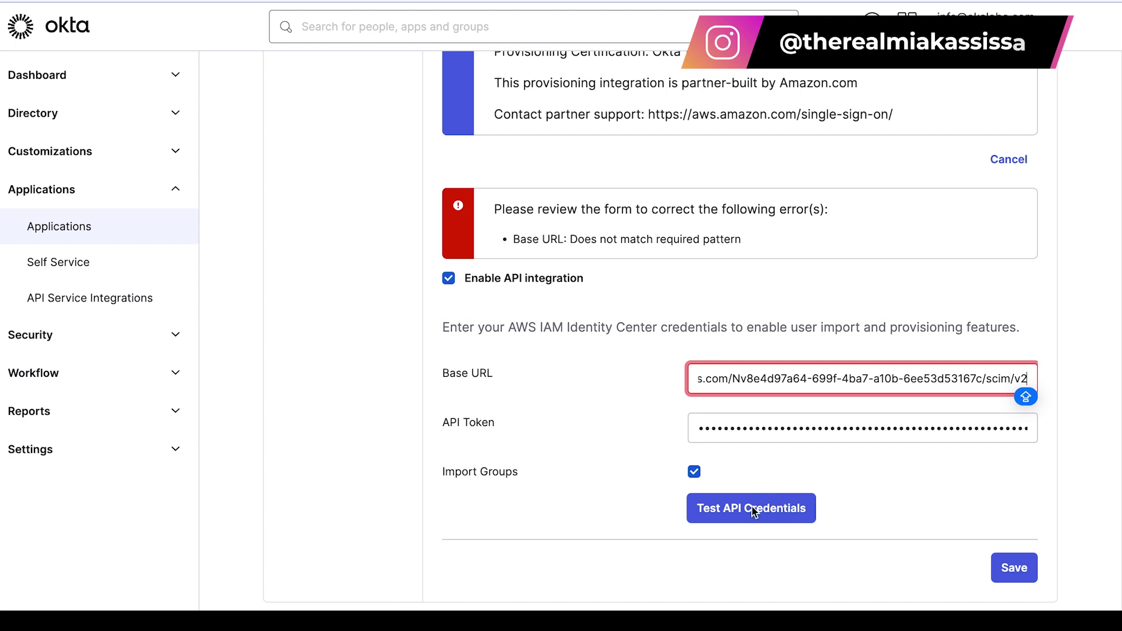
left_click(753, 511)
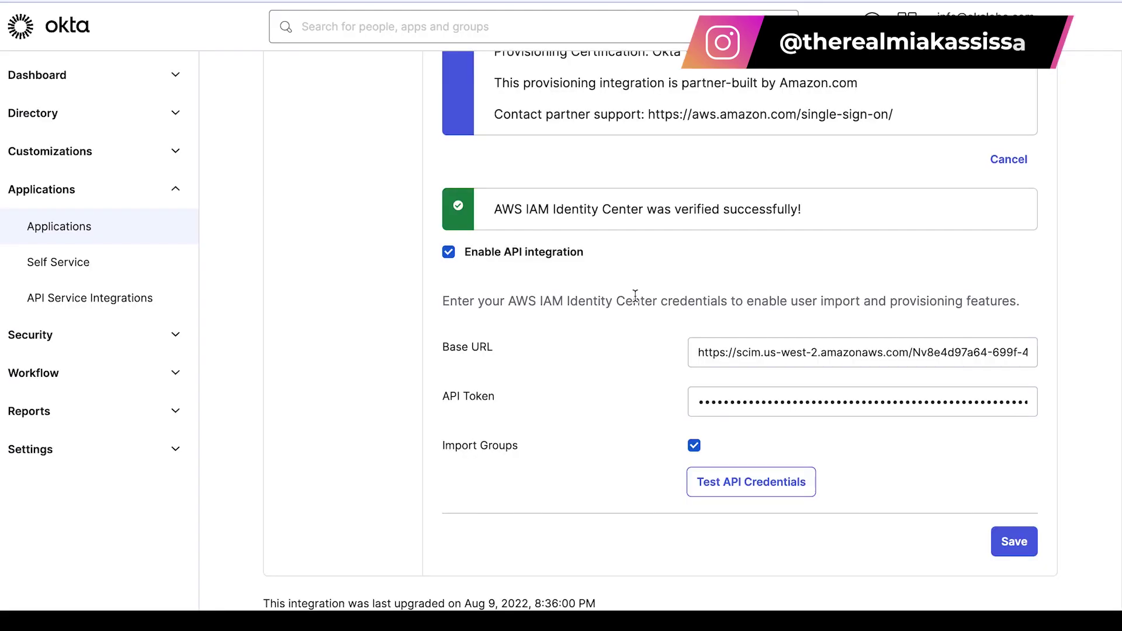
Save the verified API integration settings of the AWS IAM Identity Center application.
left_click_drag(493, 209, 765, 202)
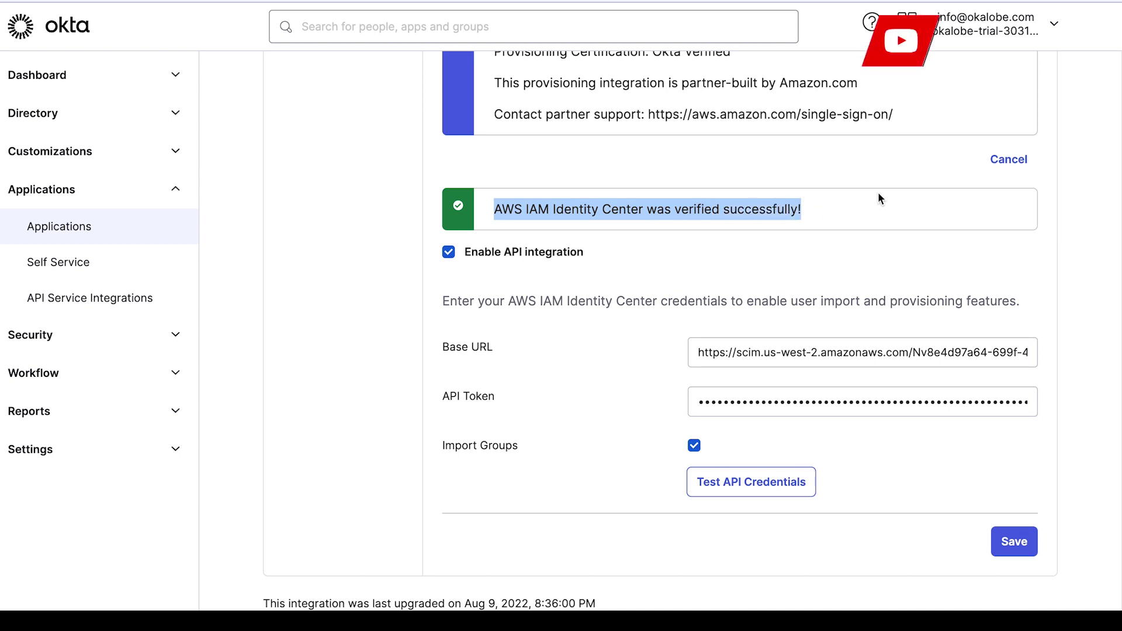
left_click(909, 175)
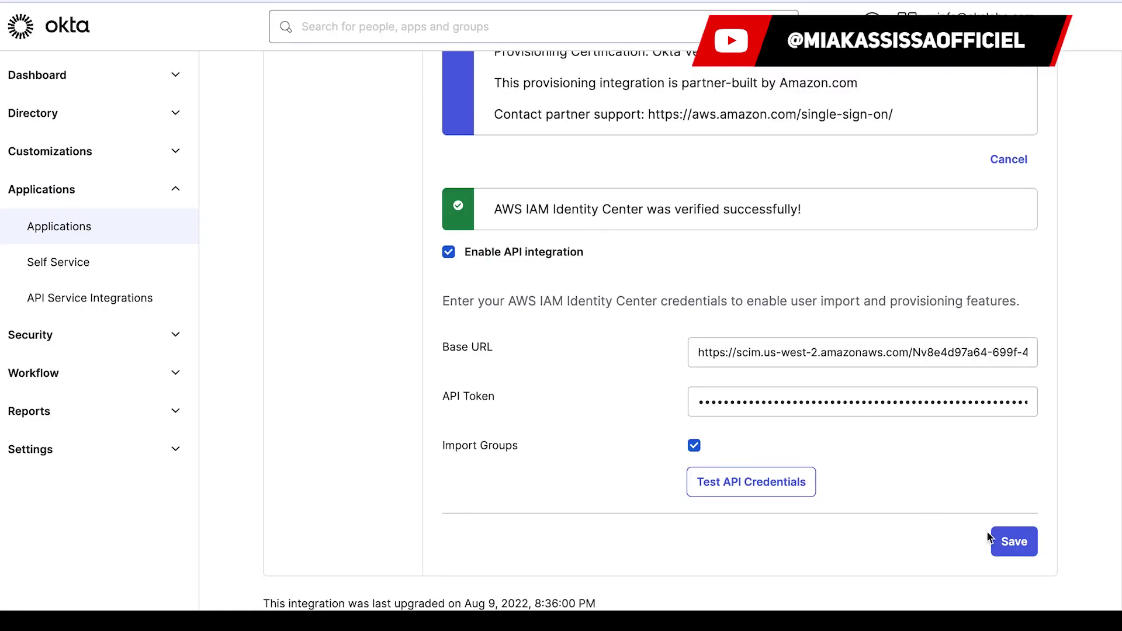
left_click(993, 539)
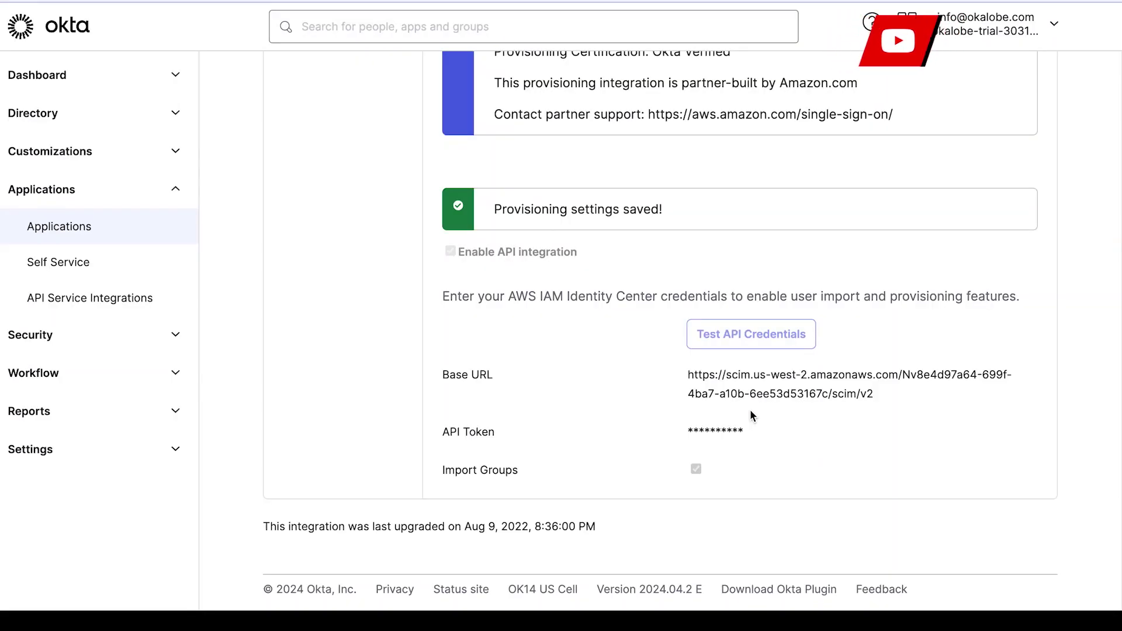
Enable Create Users, Update User Attributes and Deactivate Users for provisioning to the app, and save the settings.
scroll(801, 333, "down", 2)
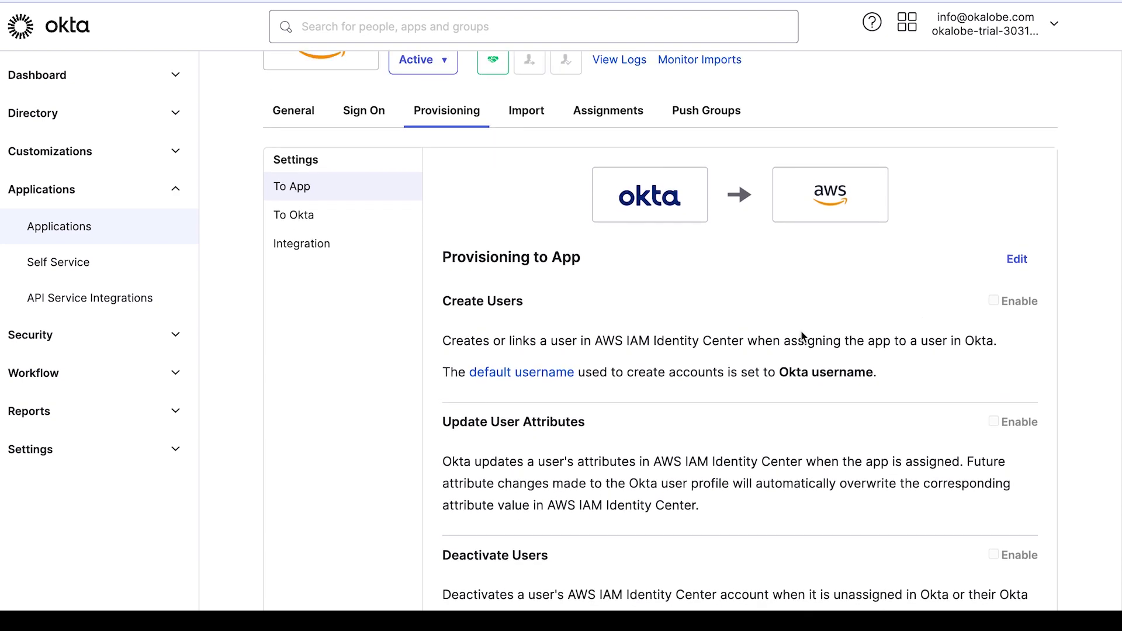
scroll(801, 337, "up", 2)
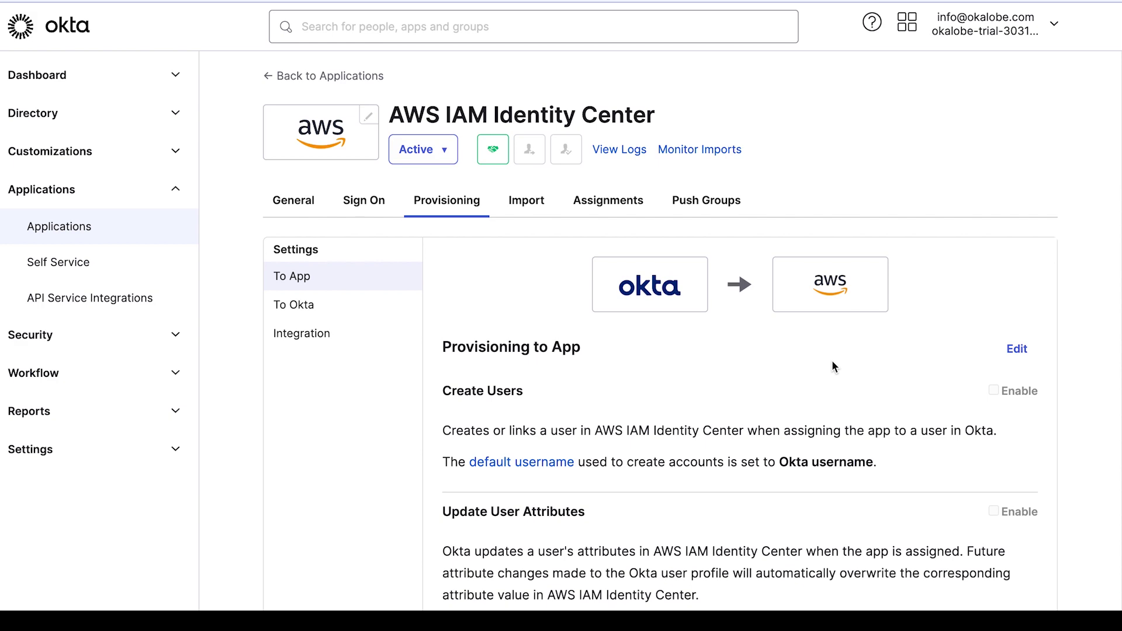
scroll(832, 366, "down", 3)
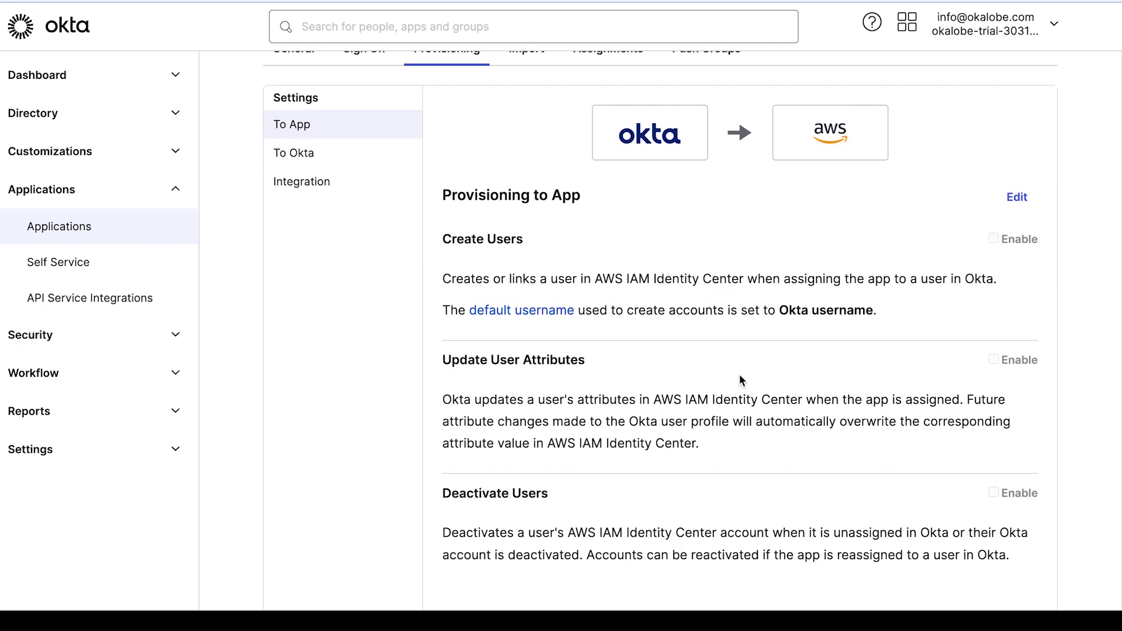
left_click(1014, 195)
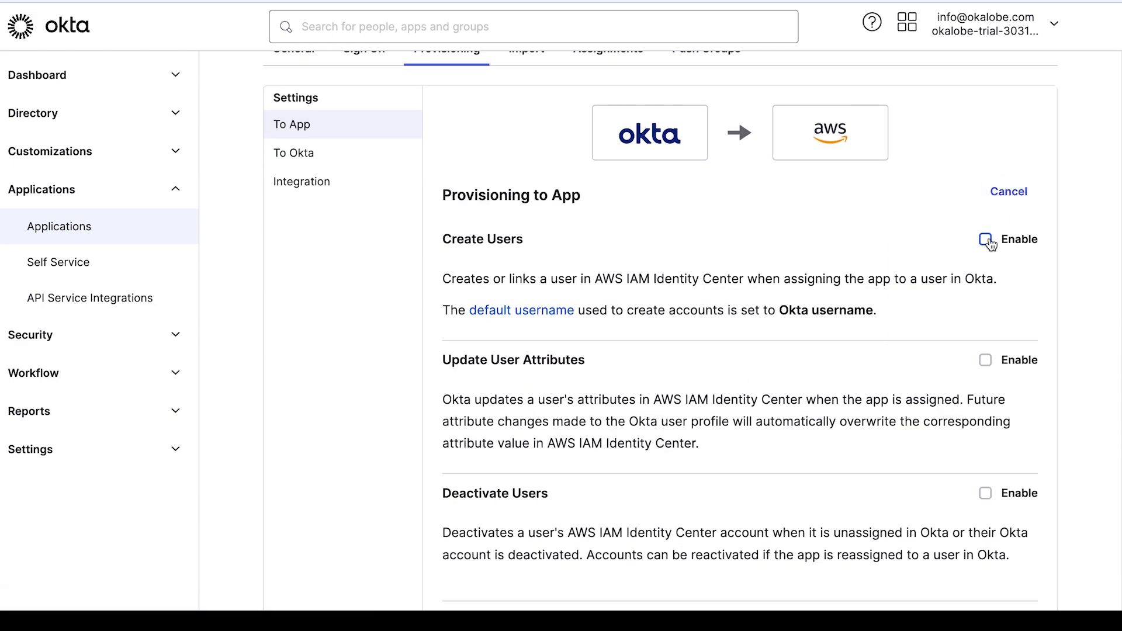
scroll(1038, 306, "down", 1)
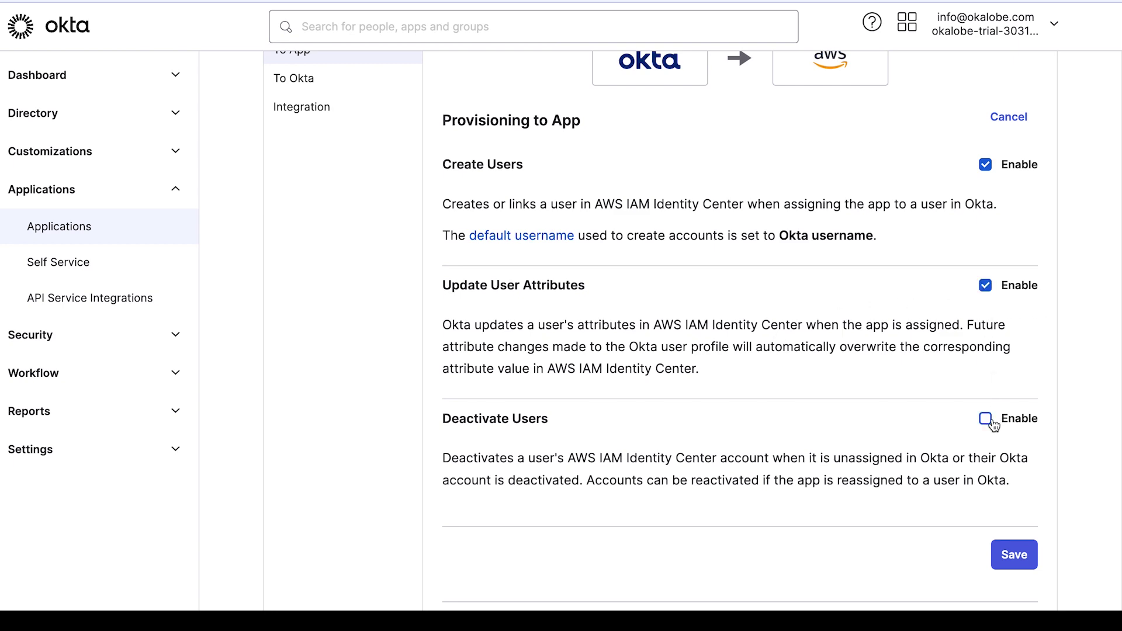
scroll(1015, 532, "down", 7)
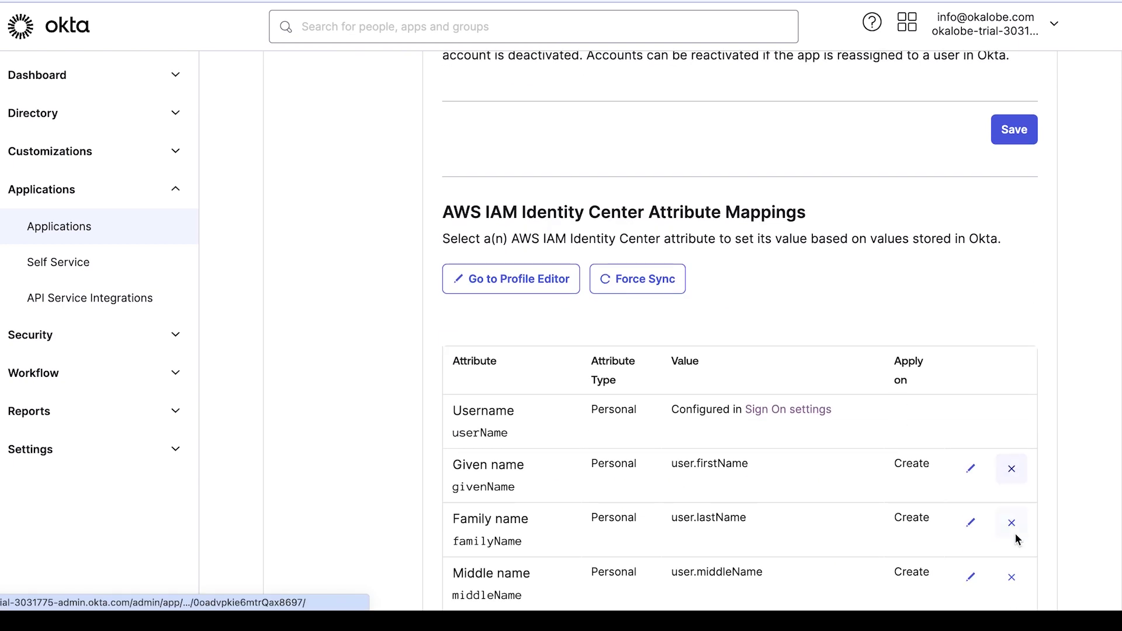
scroll(1014, 532, "down", 8)
scroll(1015, 534, "down", 15)
scroll(1016, 533, "up", 14)
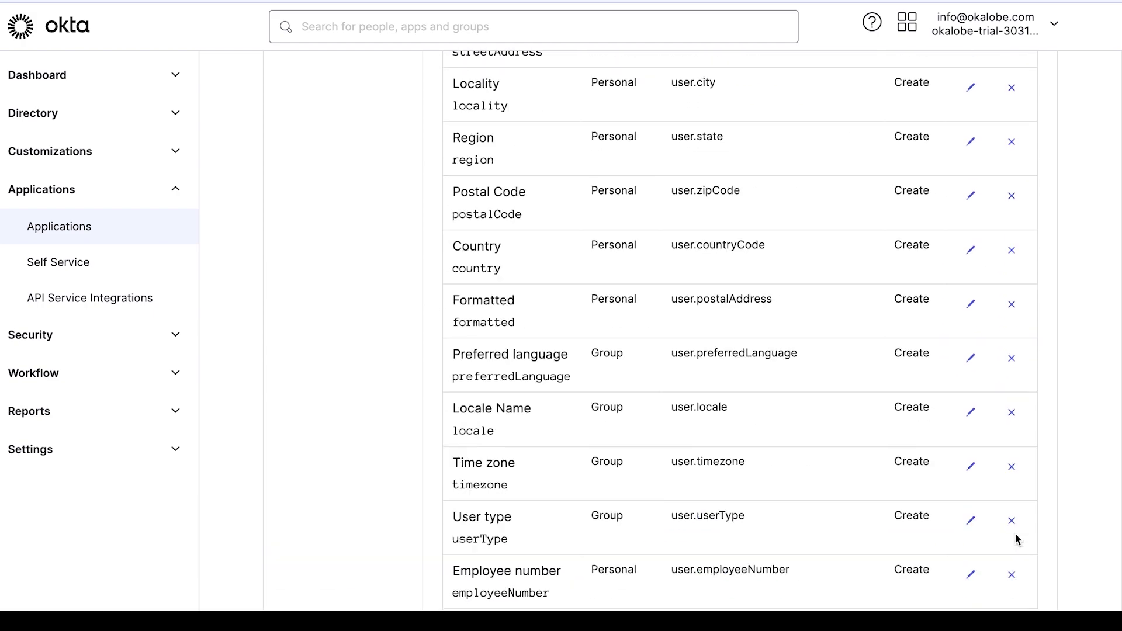
scroll(1014, 532, "up", 7)
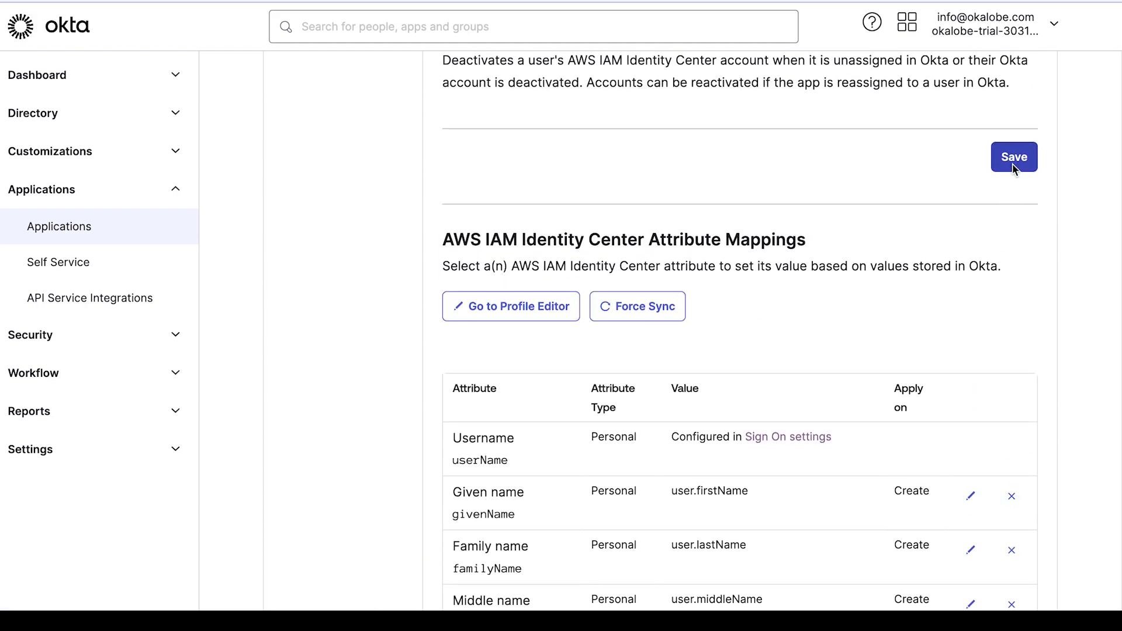
left_click(1013, 164)
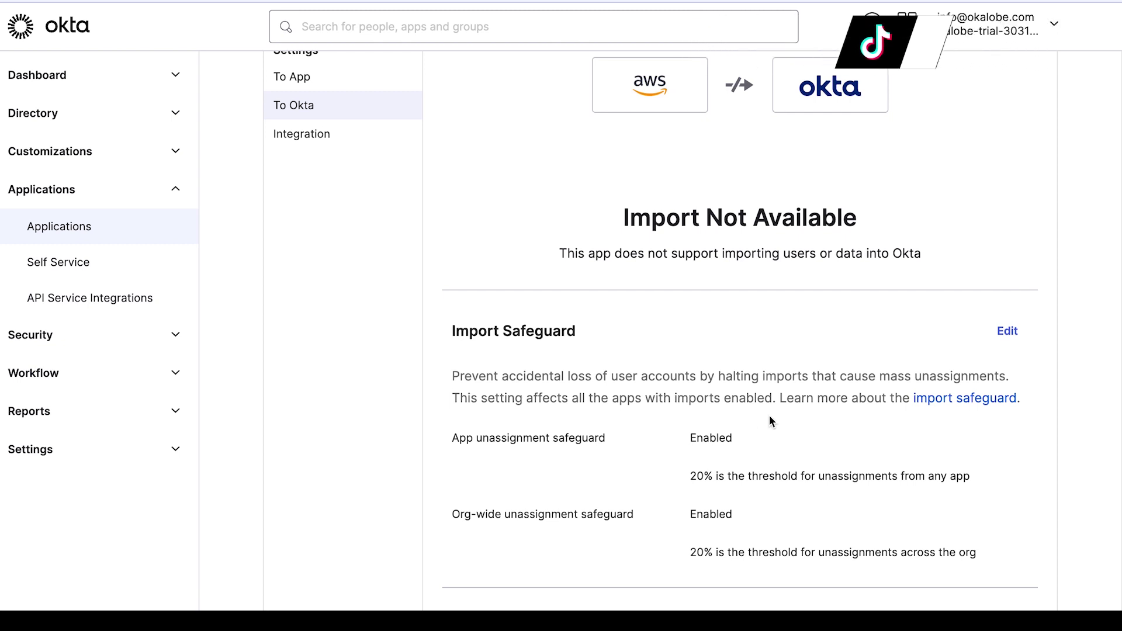
View the application's group assignments and open the option for assigning the application to groups.
scroll(840, 432, "down", 1)
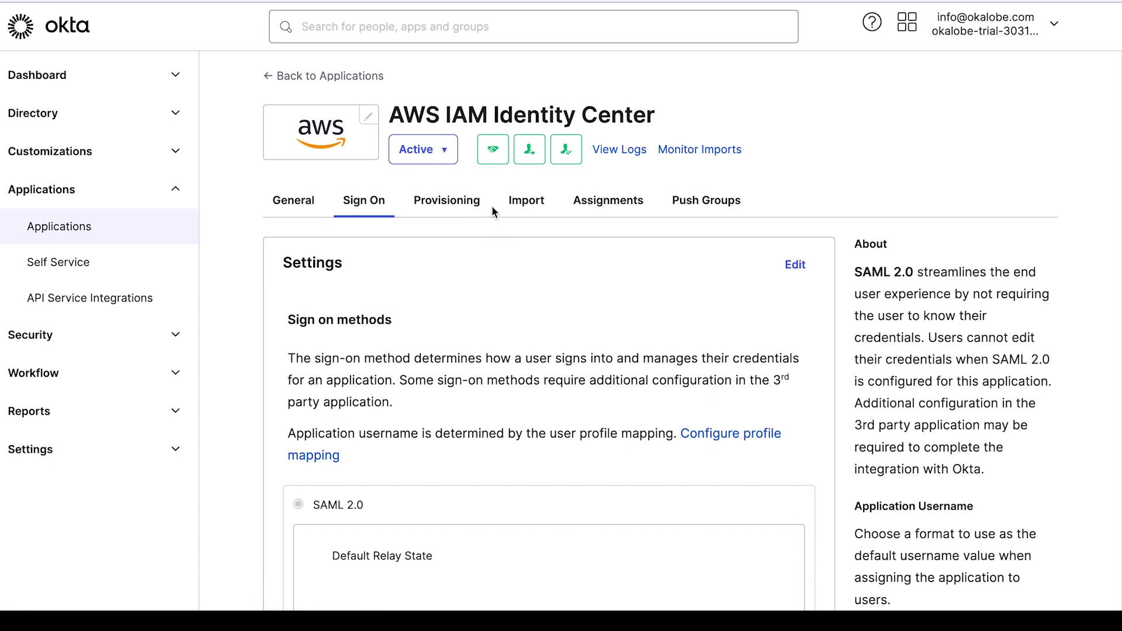
left_click(585, 205)
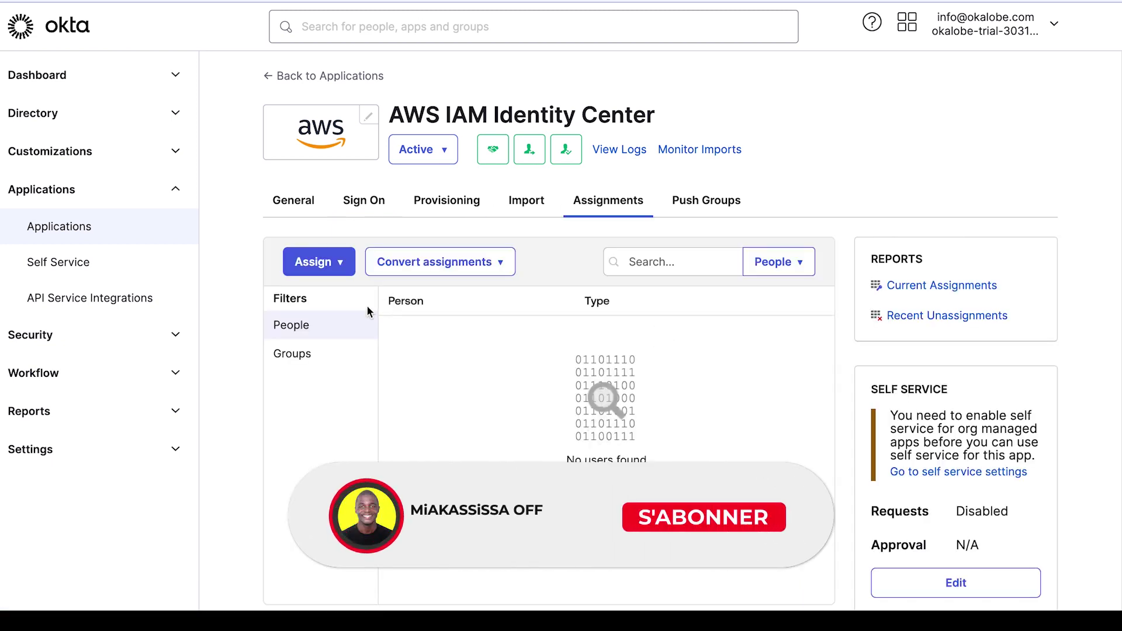
left_click(314, 353)
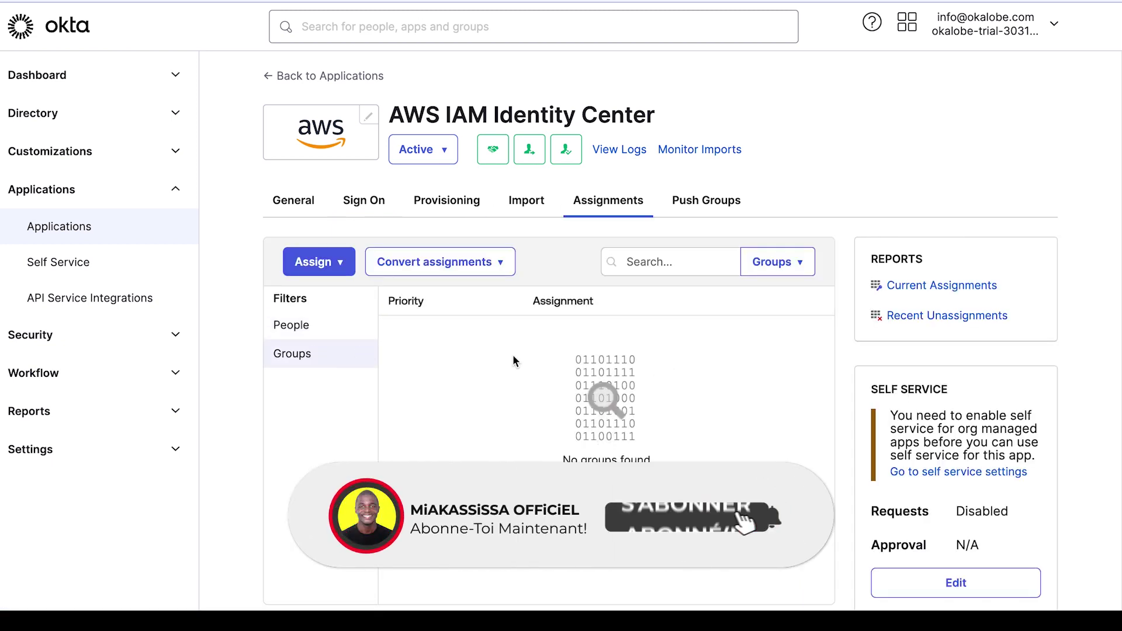
scroll(513, 354, "down", 2)
left_click(339, 128)
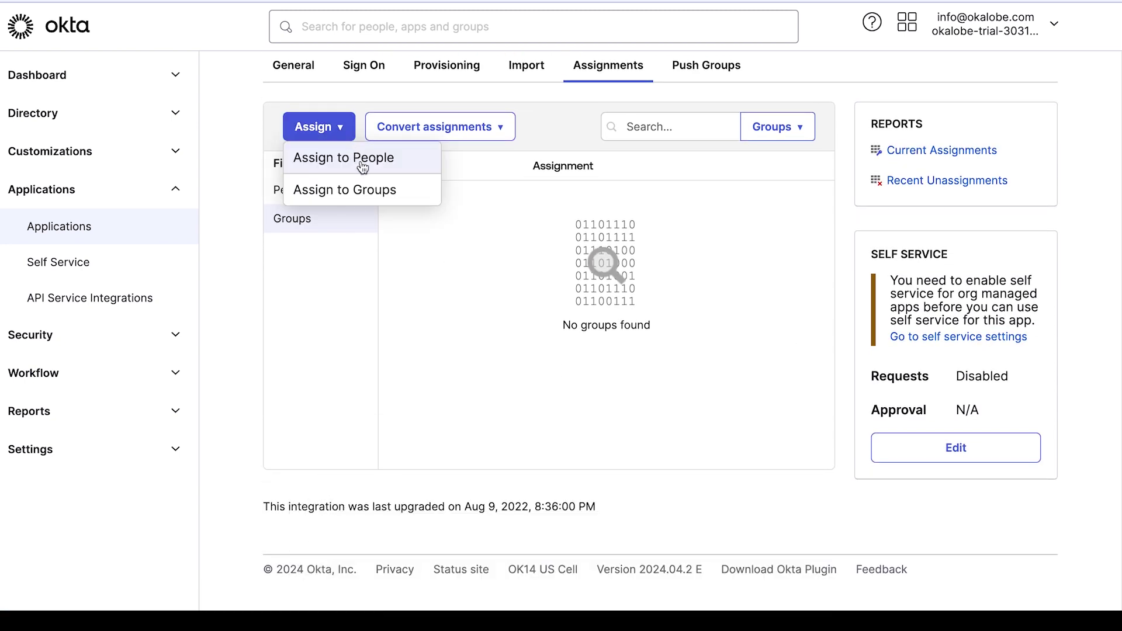
left_click(347, 190)
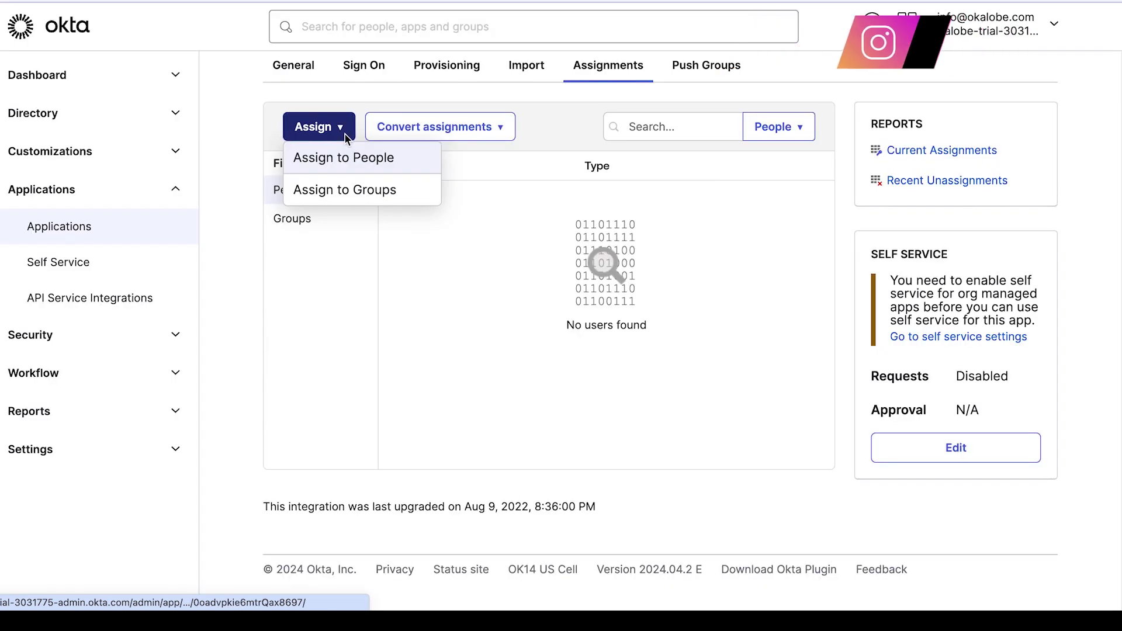
Assign the AWS IAM Identity Center application to the listed person, keep the prefilled profile attributes, and save the assignment.
left_click(339, 156)
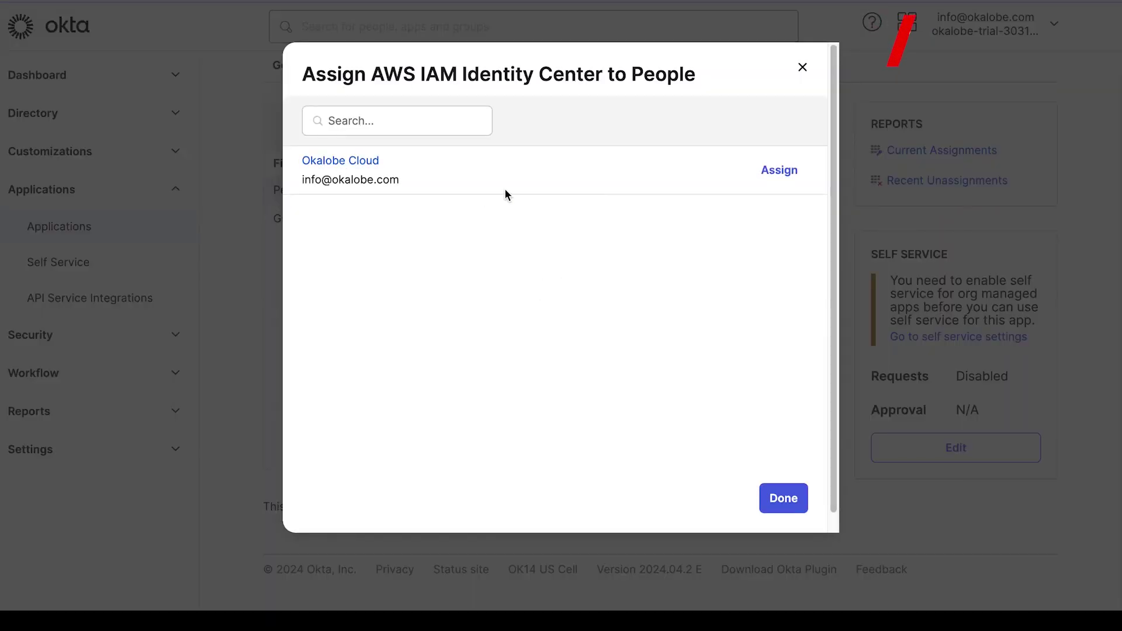
left_click(777, 170)
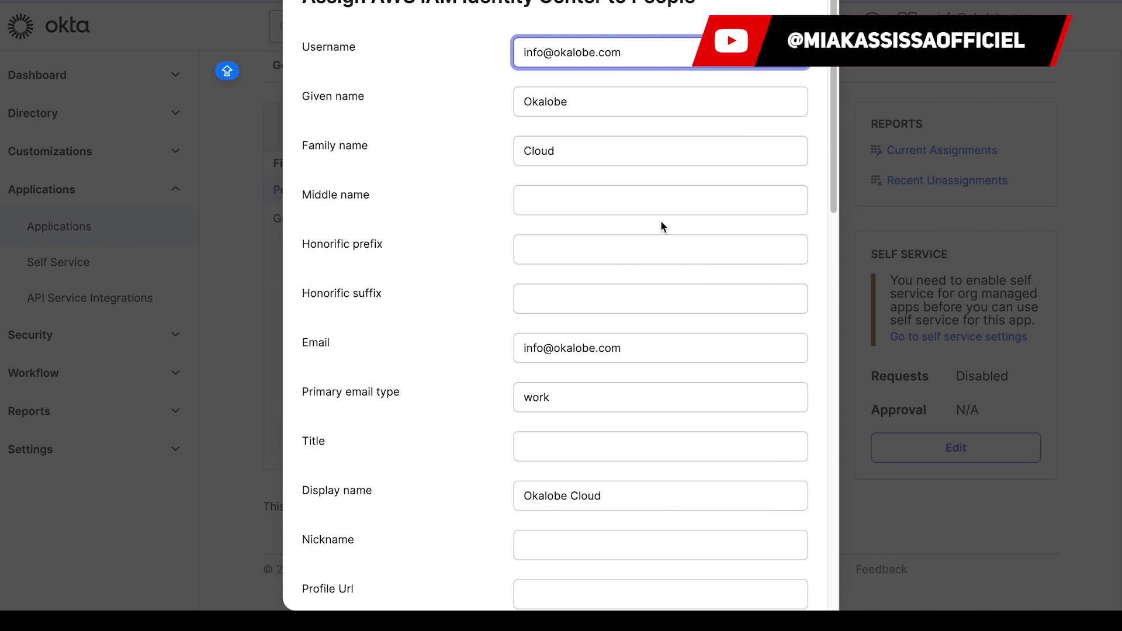
scroll(676, 330, "down", 1)
scroll(676, 328, "down", 10)
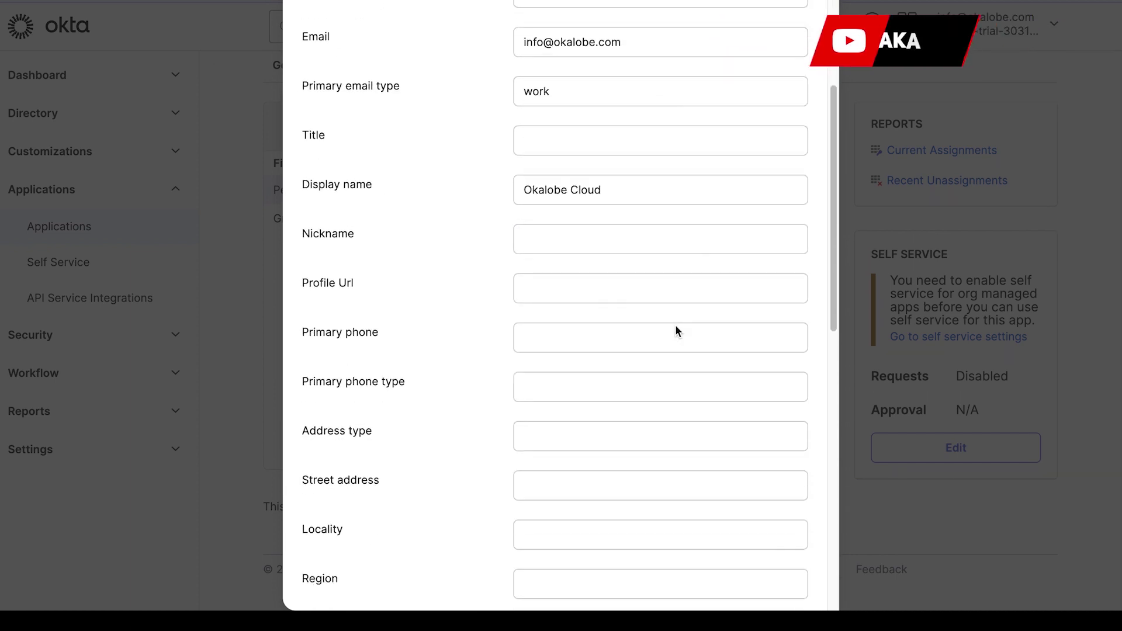
scroll(676, 325, "down", 6)
left_click(678, 576)
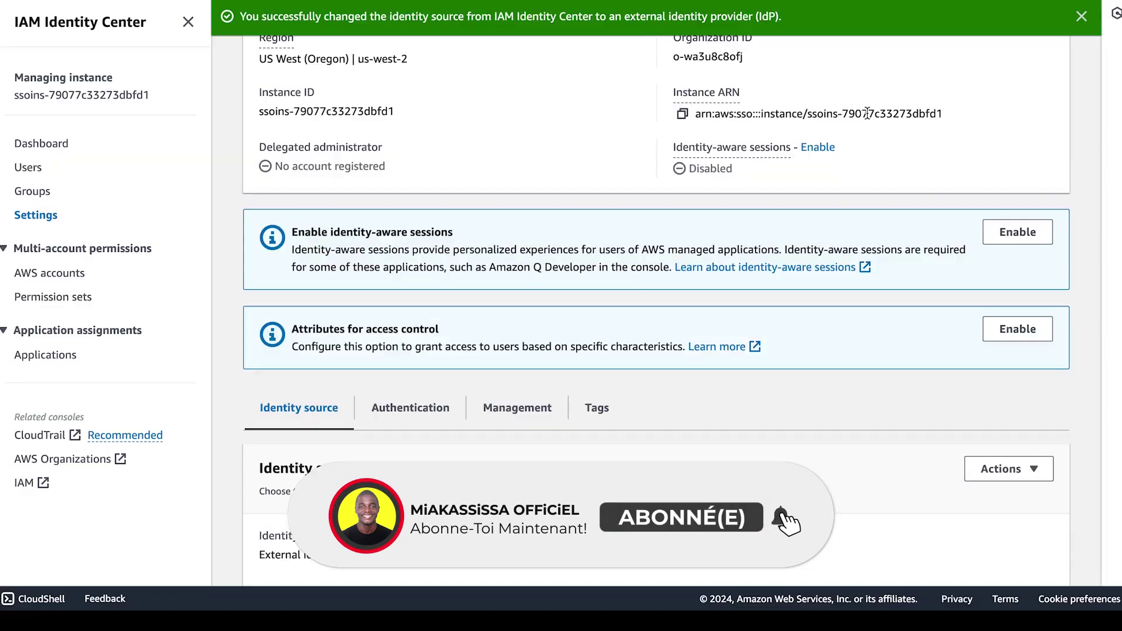
Switch to AWS IAM Identity Center and check the Users list for the provisioned user's username and creation source.
left_click(657, 89)
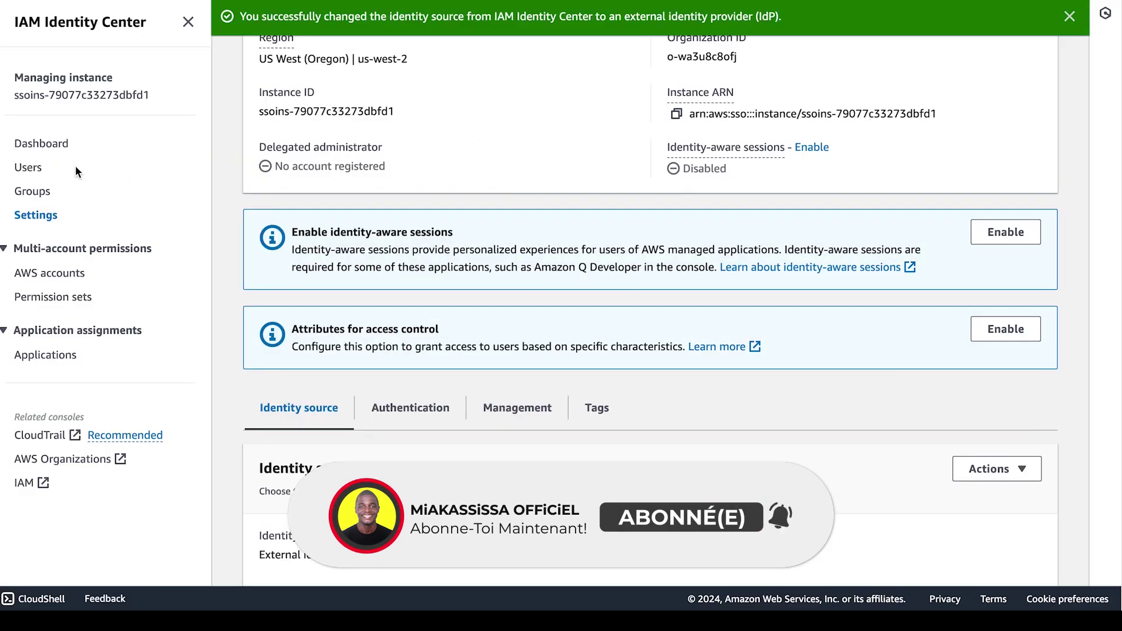
left_click(46, 169)
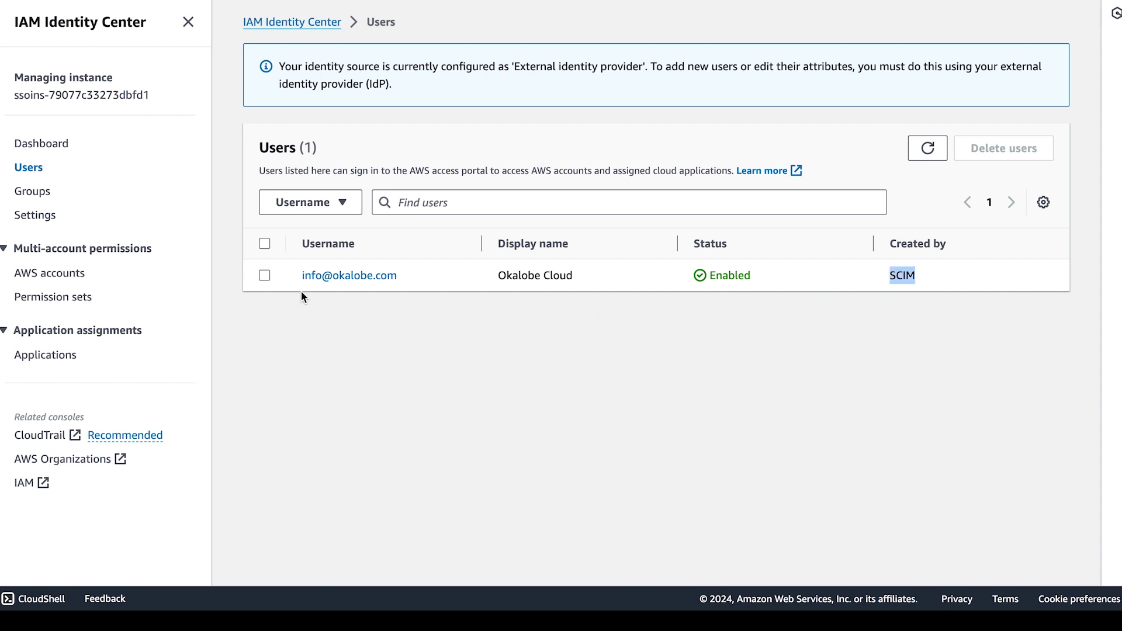
left_click_drag(295, 274, 398, 275)
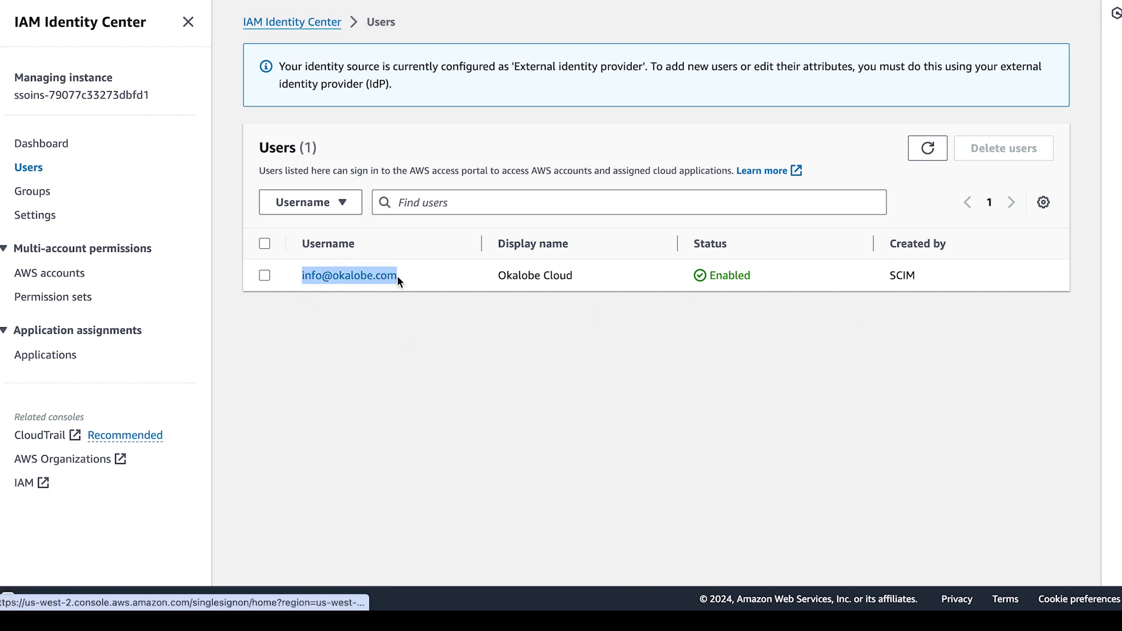
left_click(948, 302)
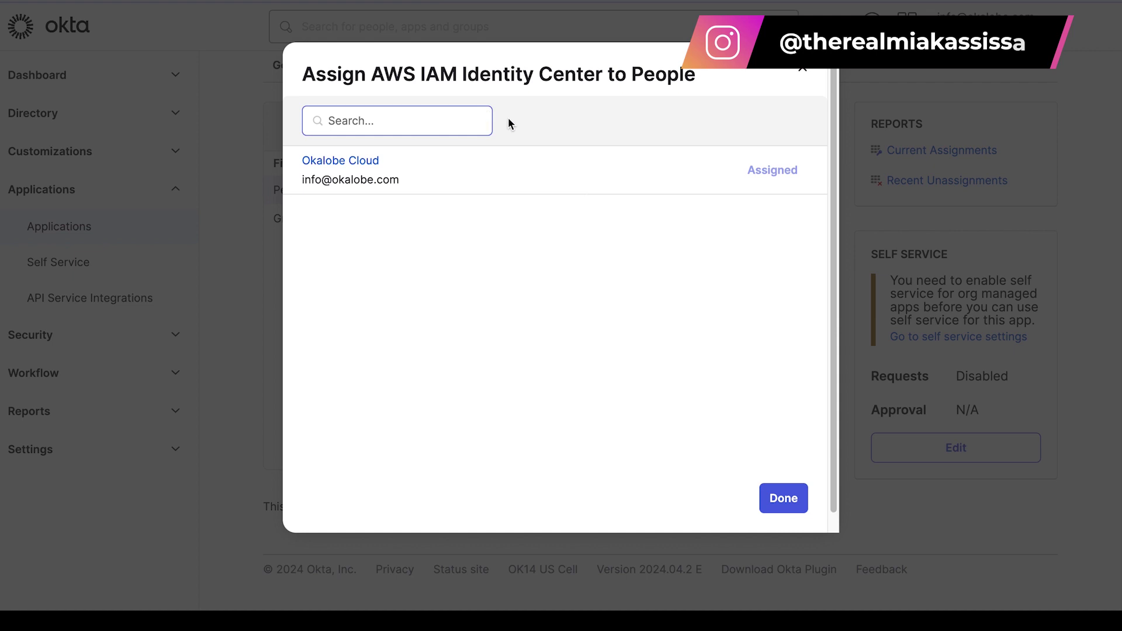
Close the people assignment dialog and launch AWS IAM Identity Center from the Okta end-user dashboard.
left_click(579, 157)
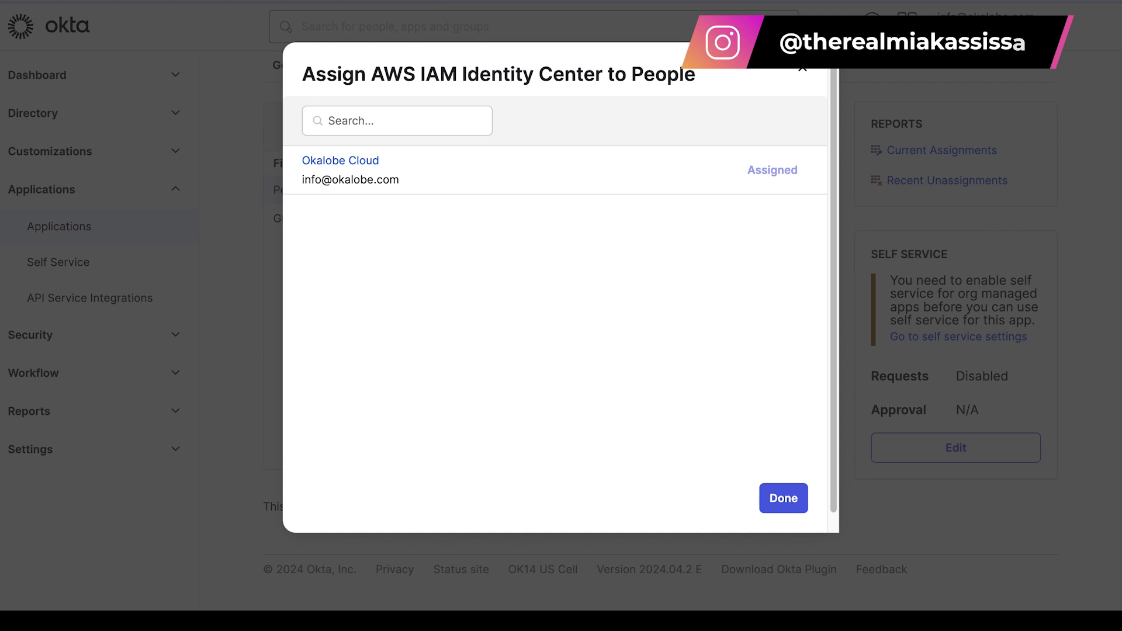
left_click(805, 70)
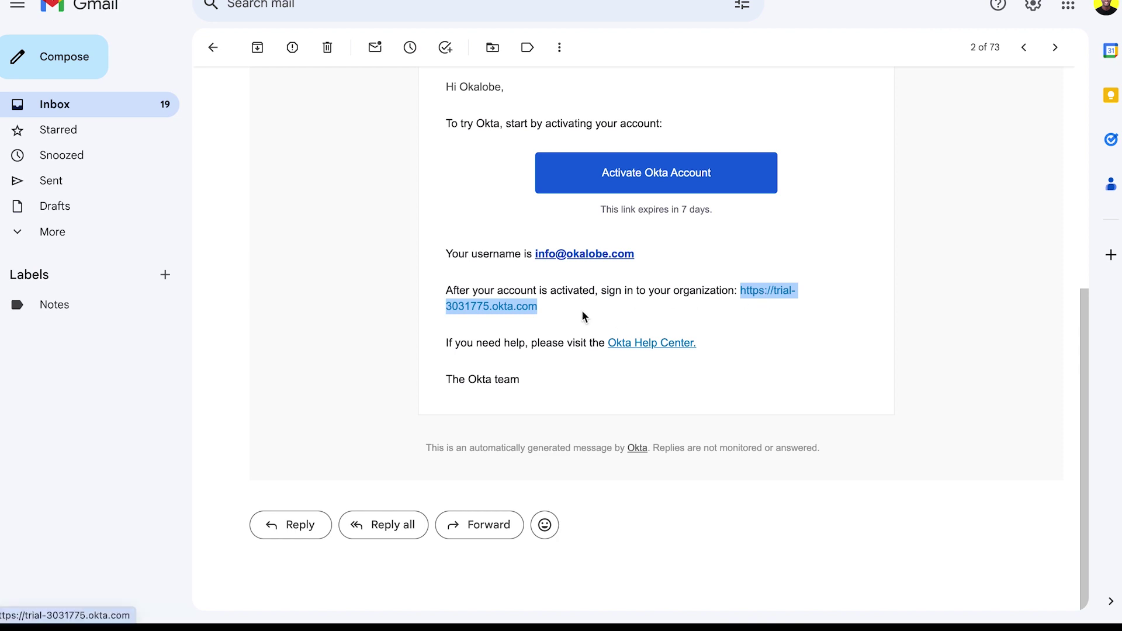
left_click(327, 0)
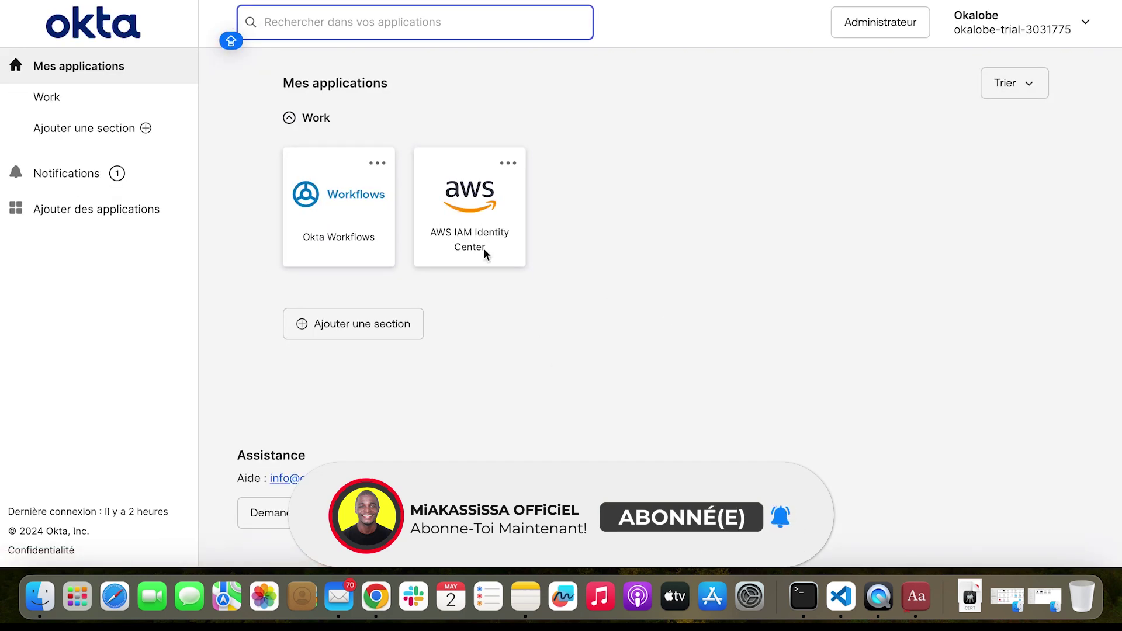
left_click(463, 202)
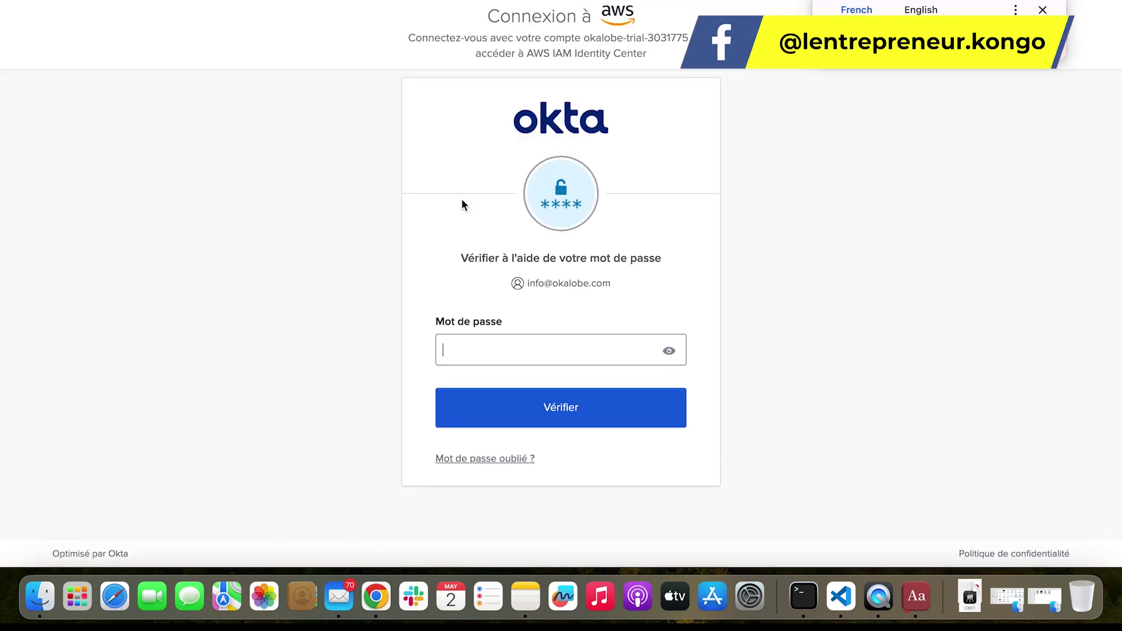
Paste the account password, verify it, and start the Okta Verify setup to bring up its QR code.
key("super+v")
left_click(538, 416)
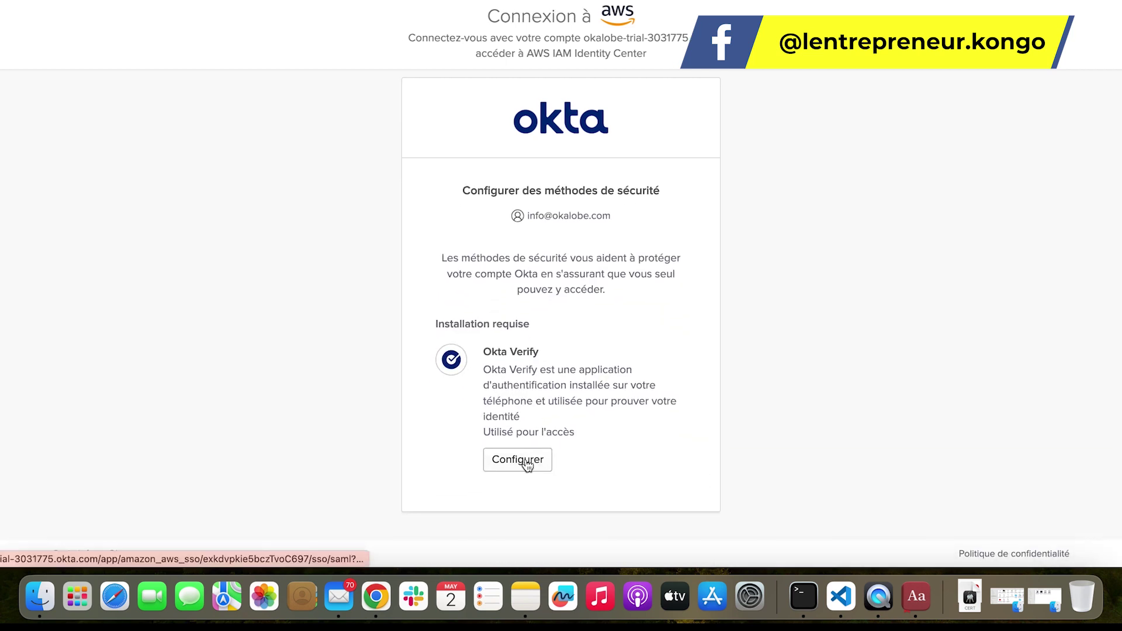
left_click(525, 463)
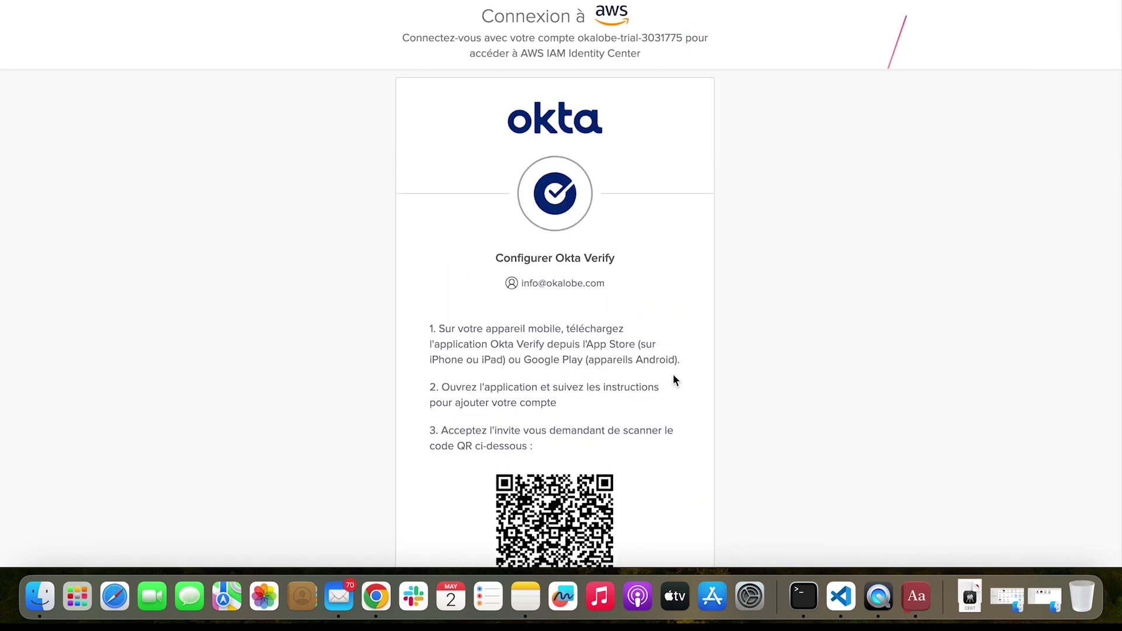
scroll(673, 380, "down", 3)
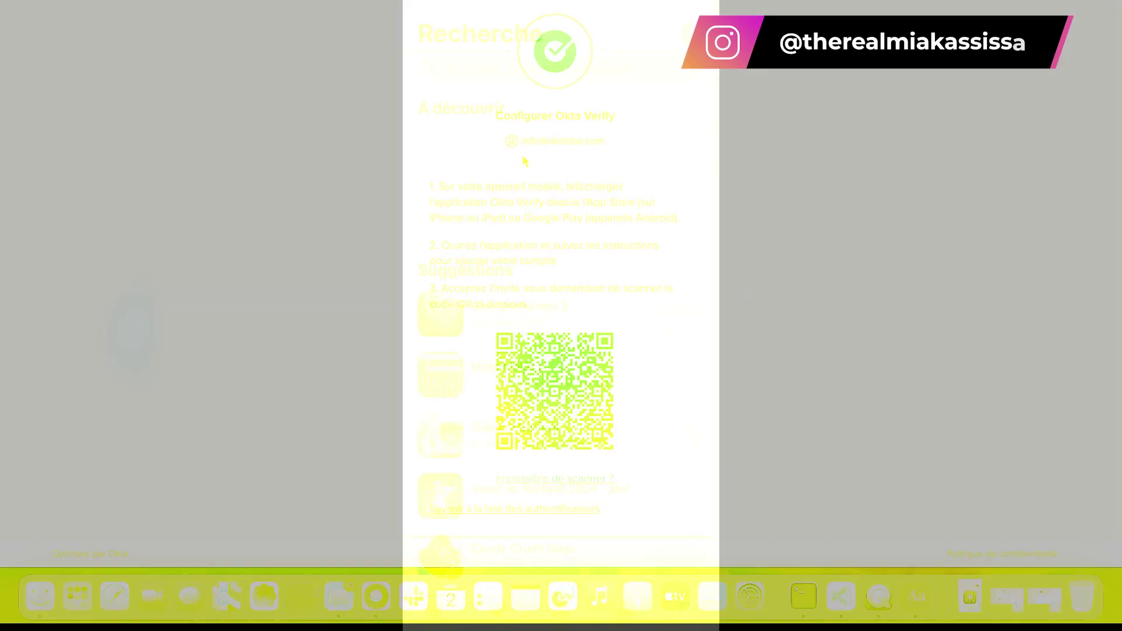
Switch to the phone's App Store and search for "okta verify".
left_click(551, 60)
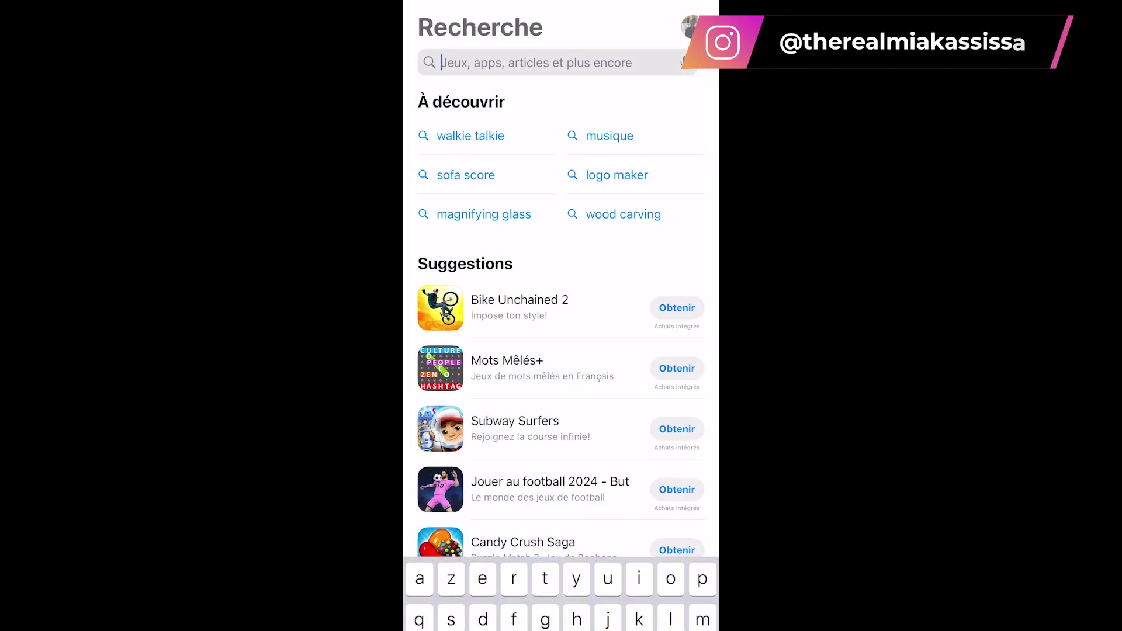
type("okta")
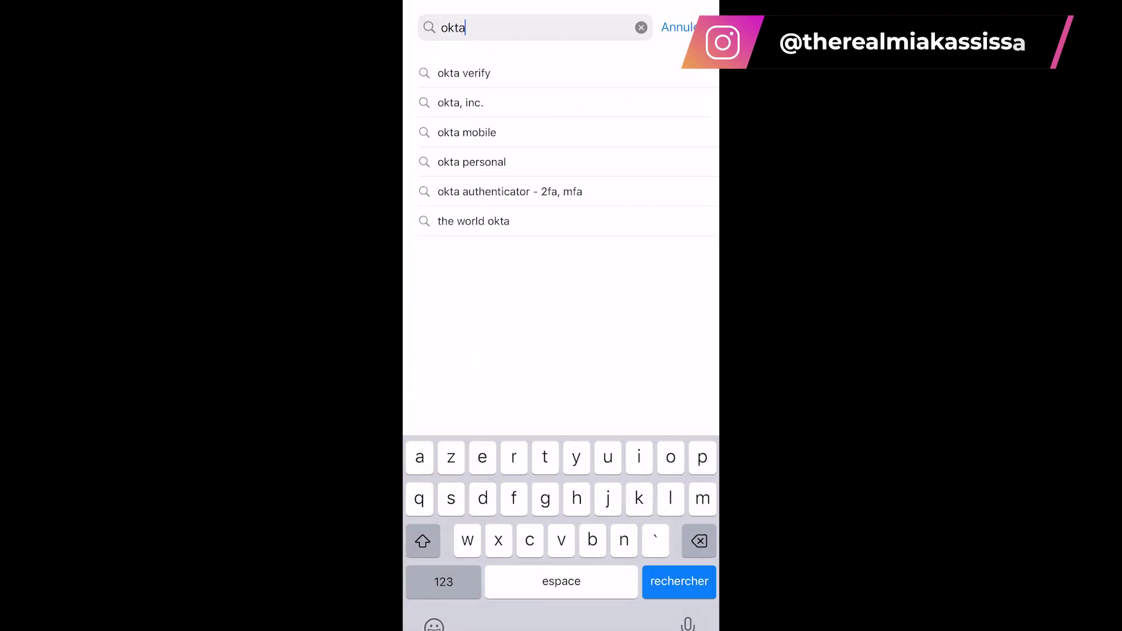
left_click(463, 72)
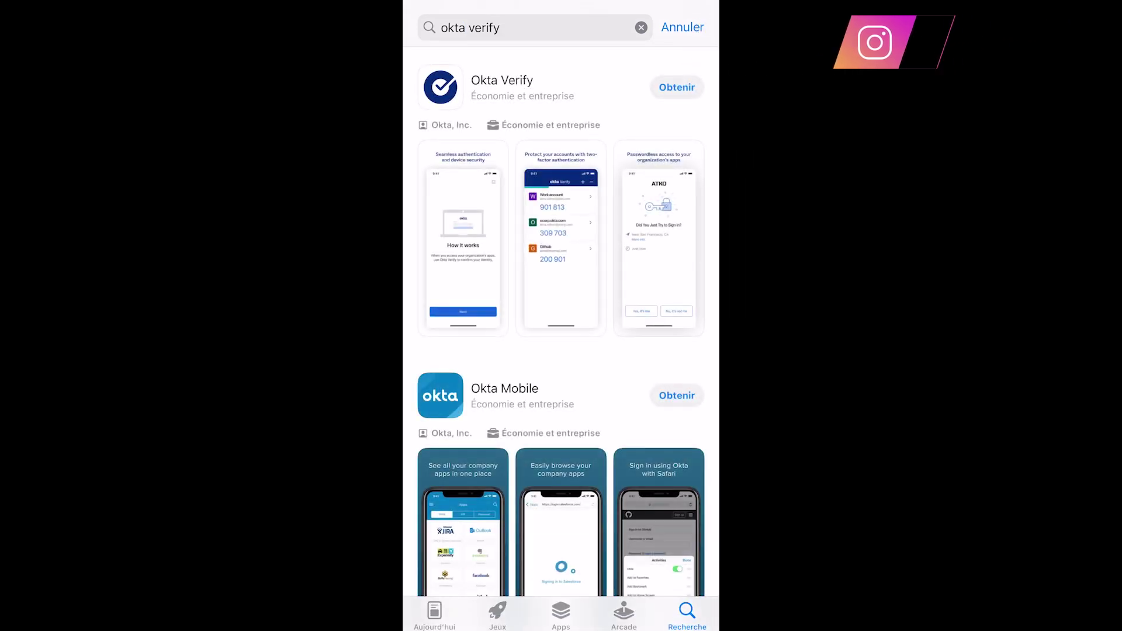
Install the Okta Verify app on the phone and open it.
left_click(676, 87)
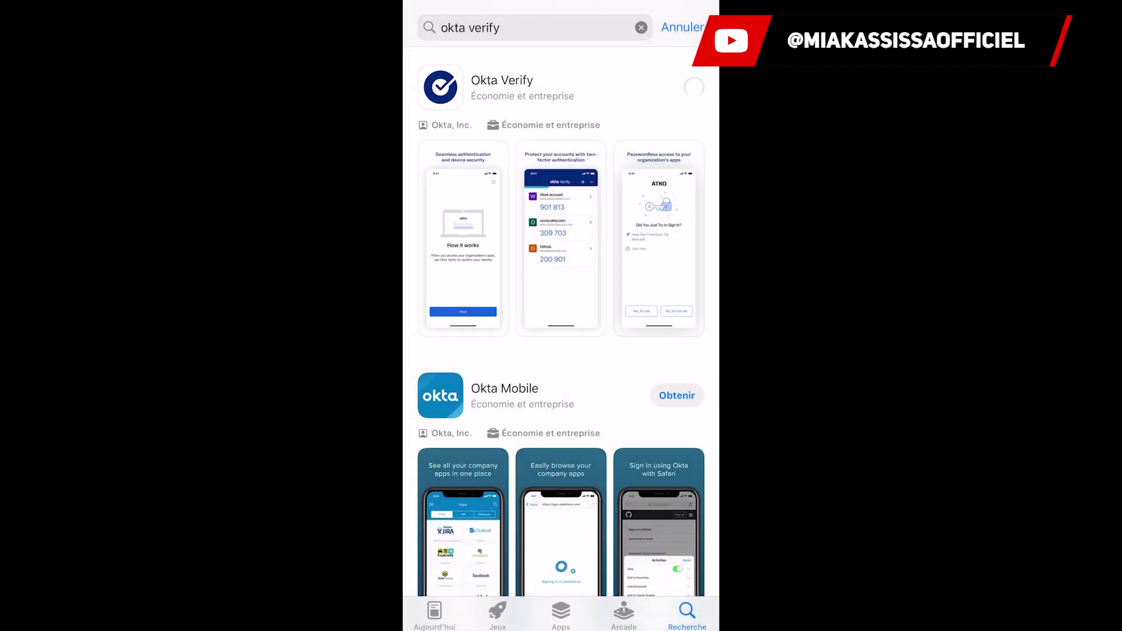
left_click(676, 87)
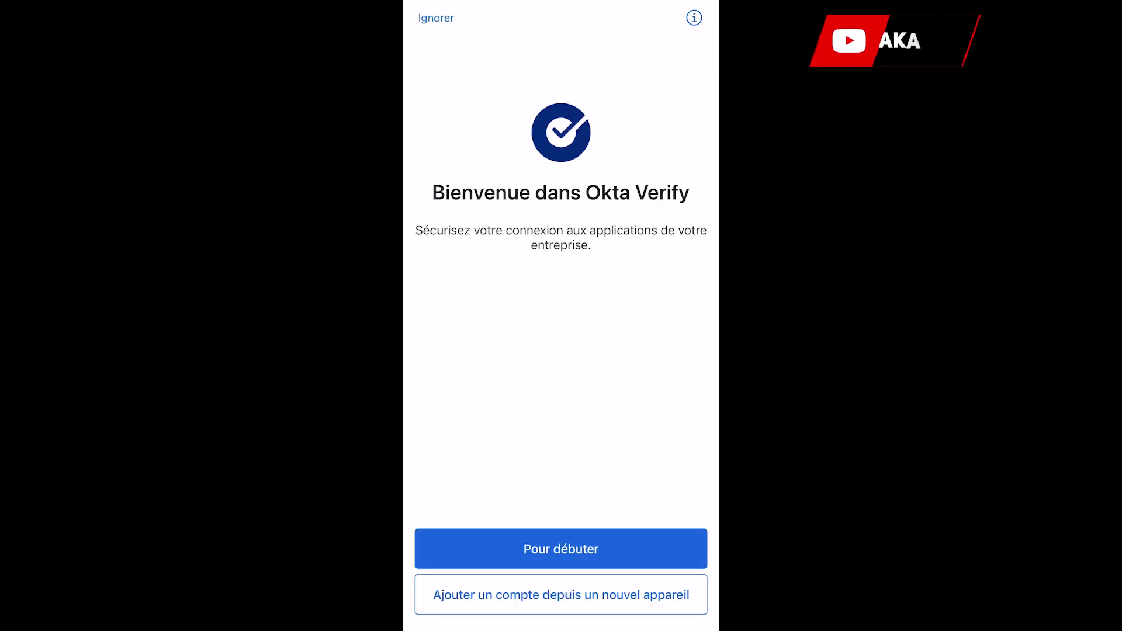
Start adding an account in Okta Verify and scan the setup QR code displayed on the computer.
left_click(561, 594)
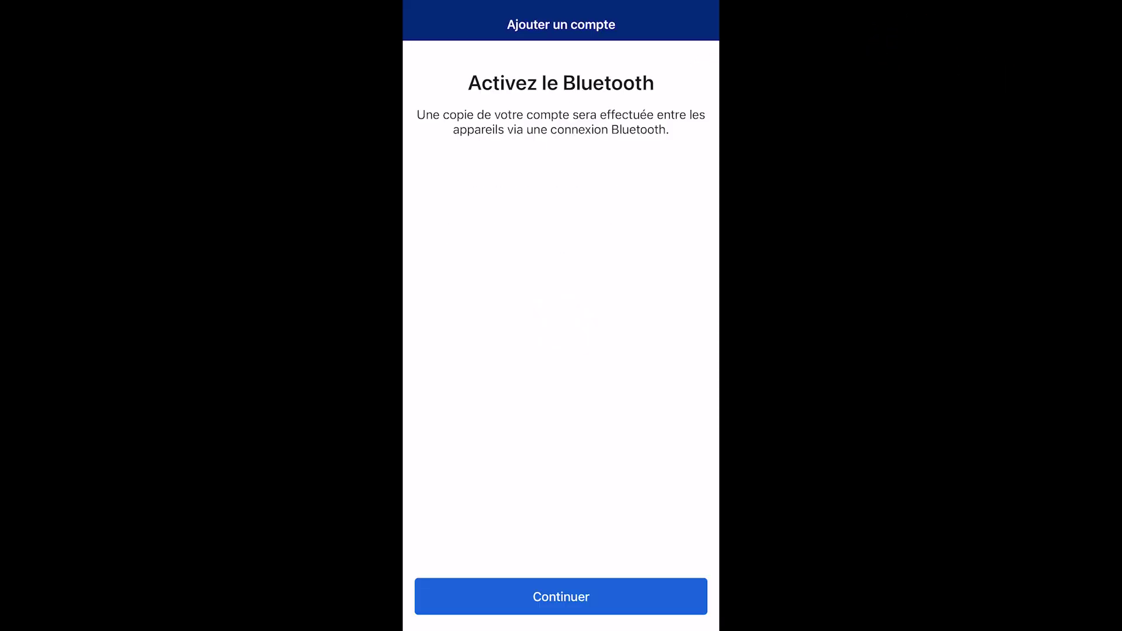
left_click(561, 387)
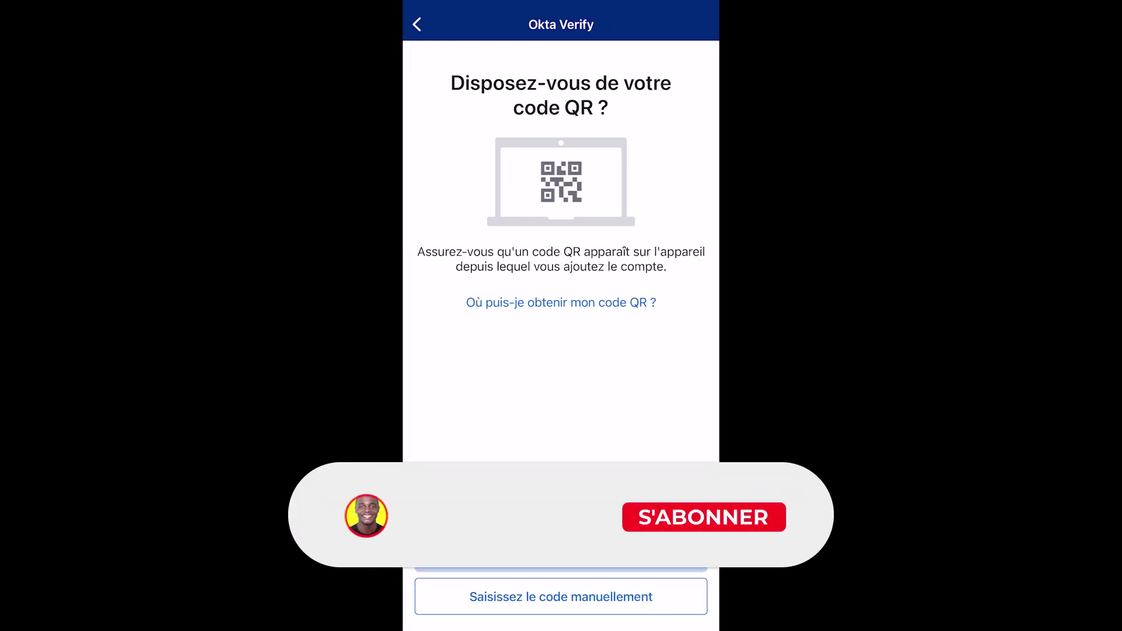
left_click(561, 553)
left_click(561, 381)
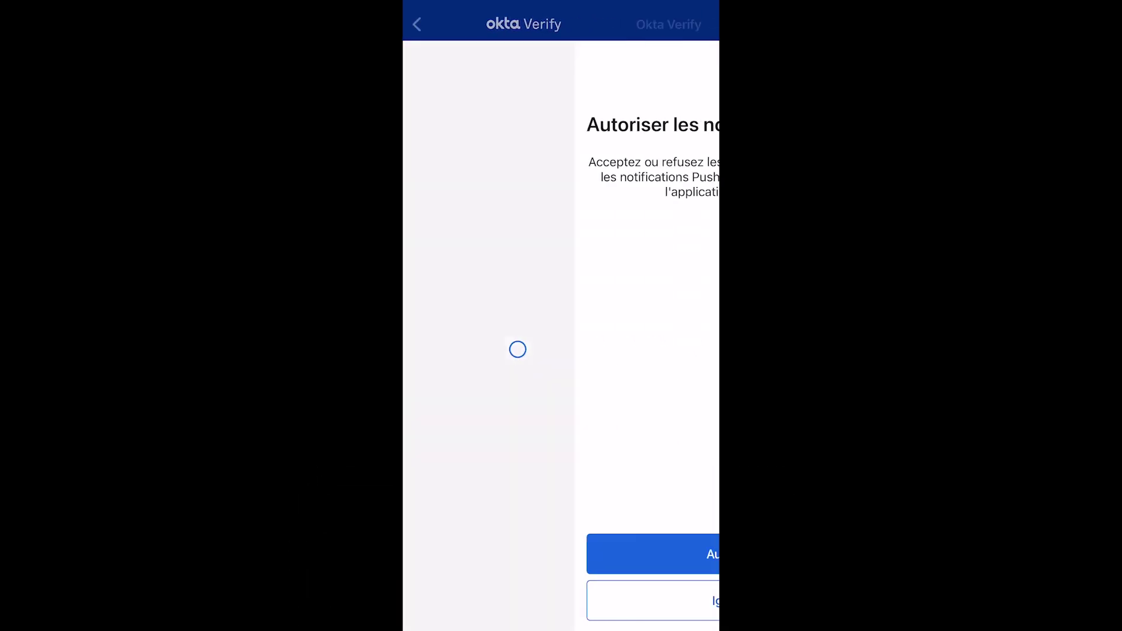
Allow Okta Verify push notifications, skip Face ID or passcode confirmation, and finish adding the account.
left_click(561, 554)
left_click(609, 383)
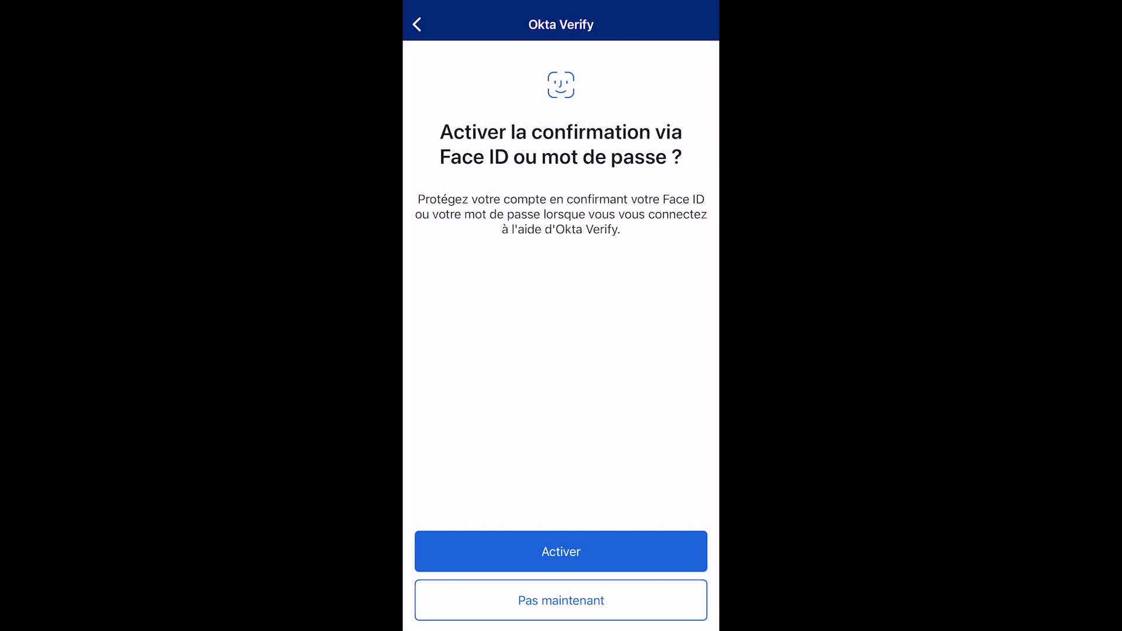
left_click(561, 600)
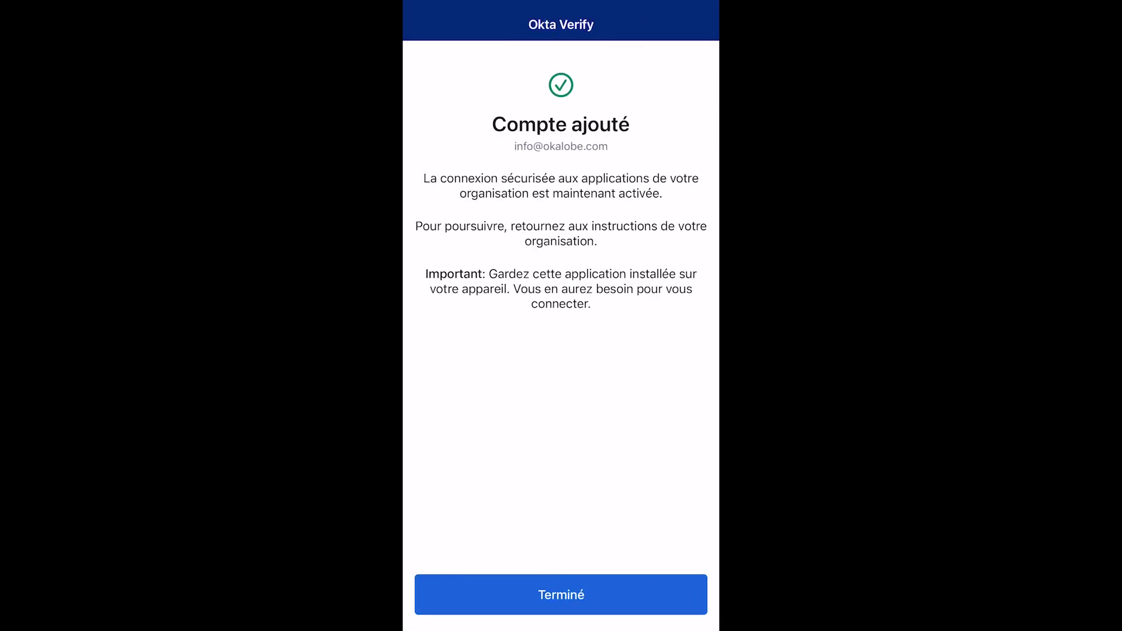
left_click(561, 594)
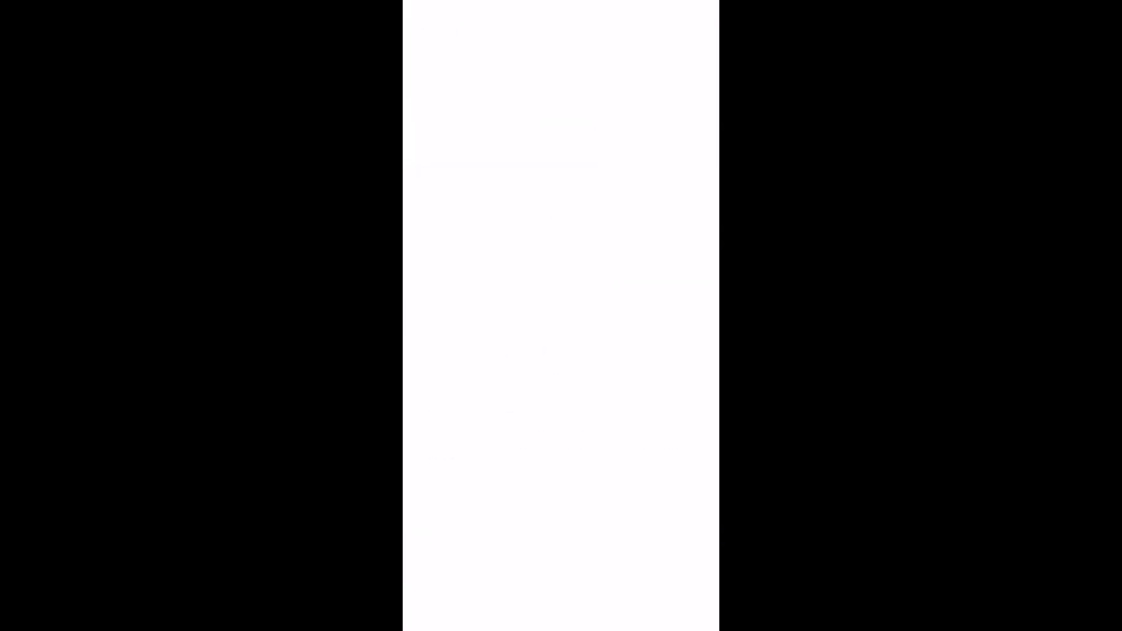